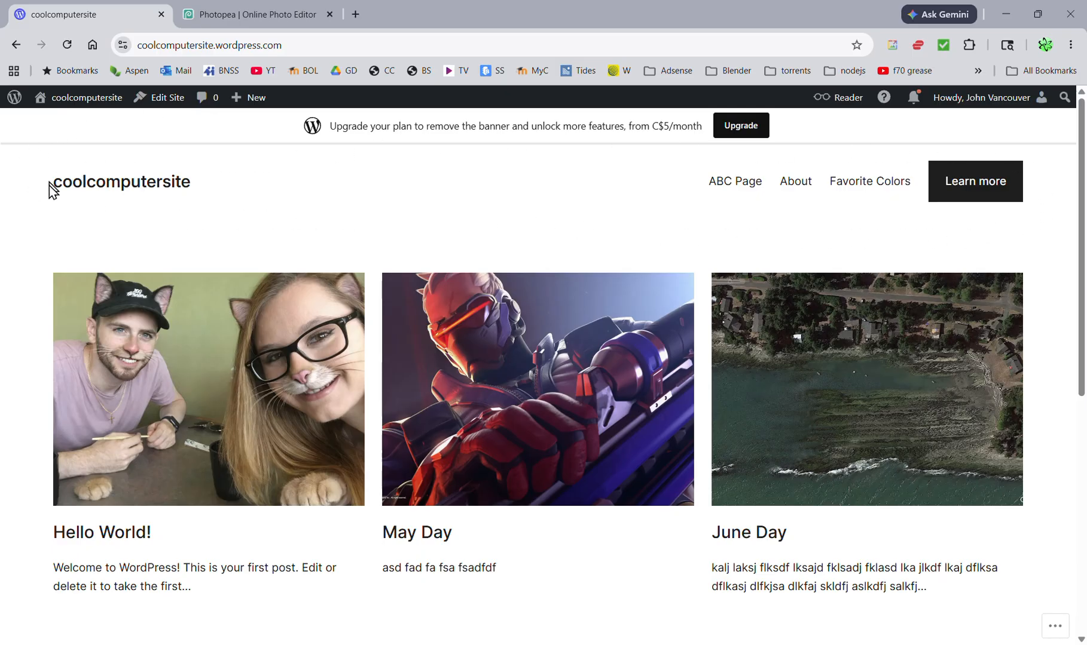
# - Review the coolcomputersite homepage from the header and post grid down to the footer
pyautogui.scroll(-1, 525, 218)
pyautogui.scroll(-6, 511, 211)
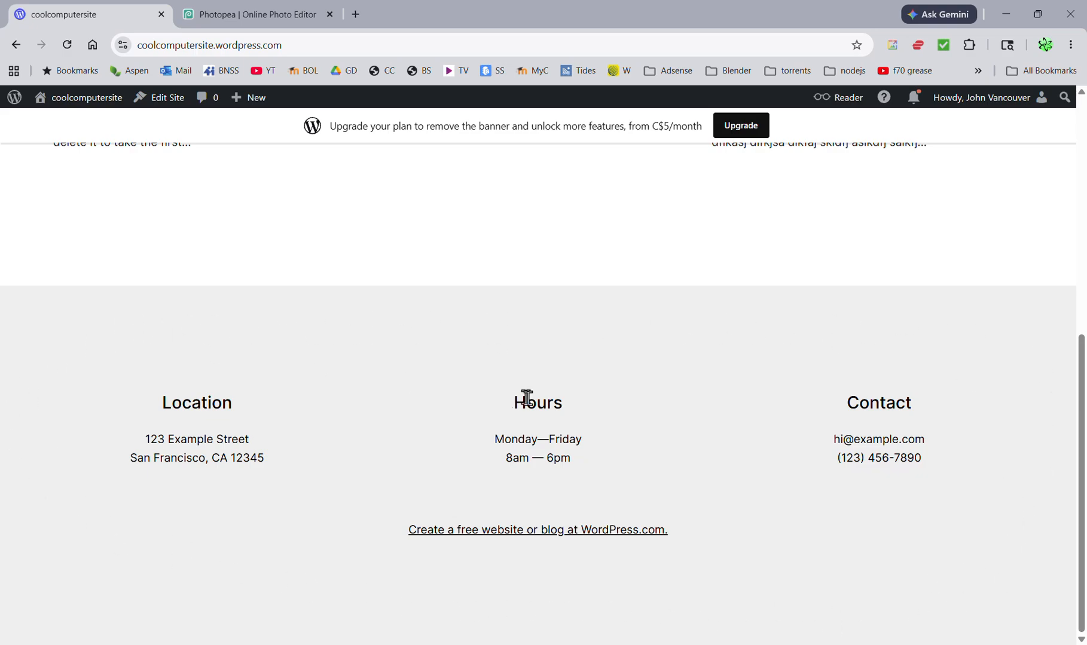
pyautogui.scroll(2, 538, 399)
pyautogui.scroll(4, 542, 401)
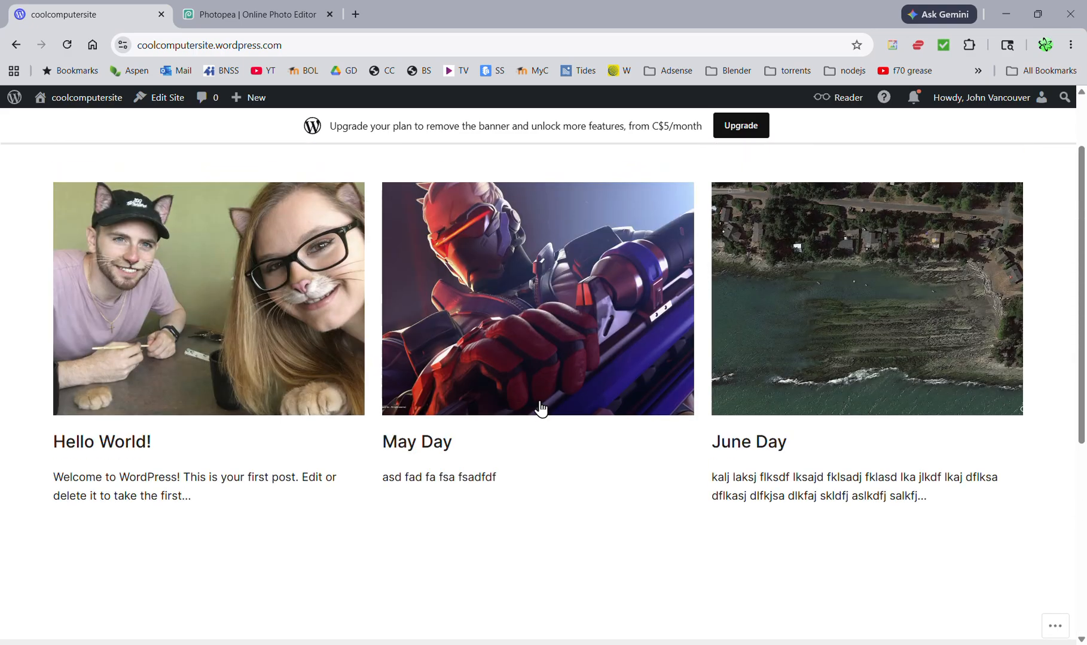
# - Open the May Day post and examine its title, featured image, body text and footer
pyautogui.click(412, 452)
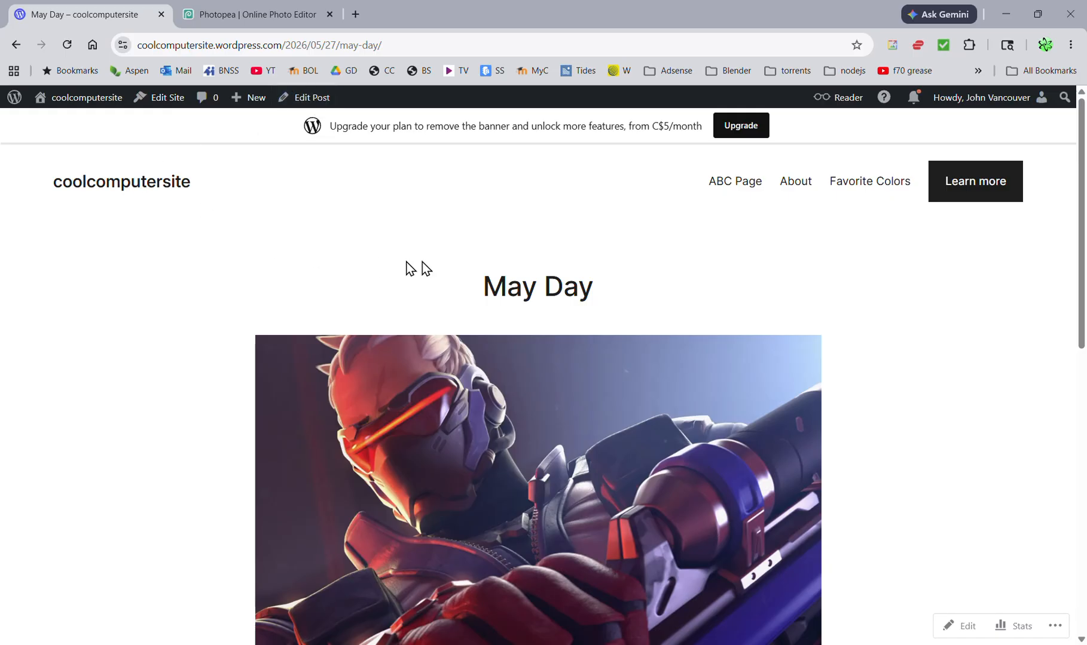
pyautogui.scroll(-7, 418, 262)
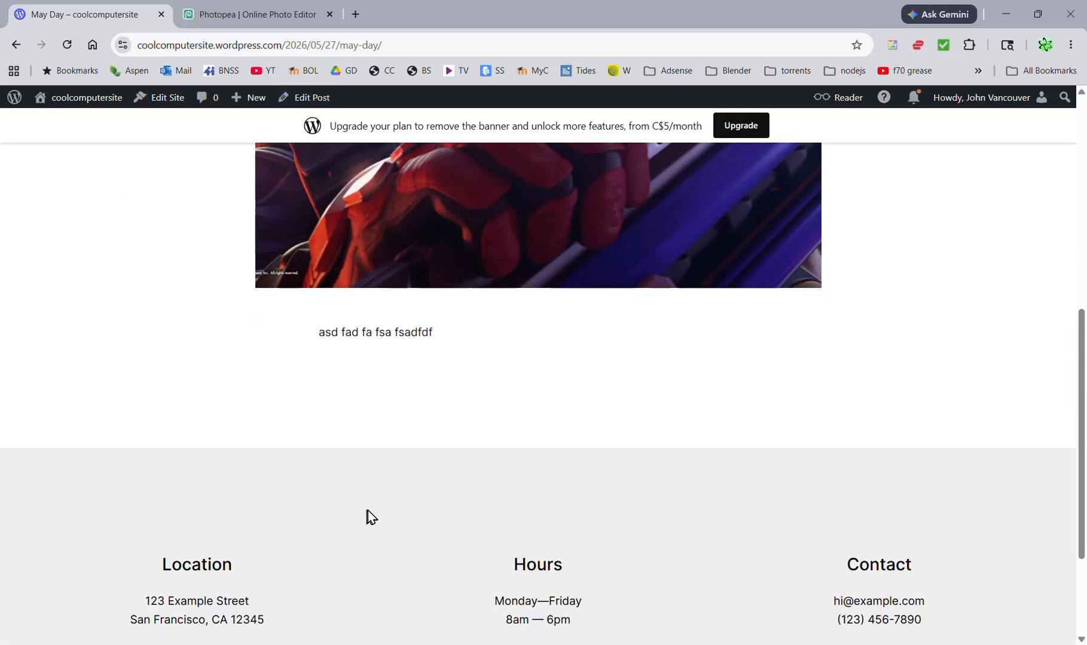
pyautogui.scroll(5, 452, 398)
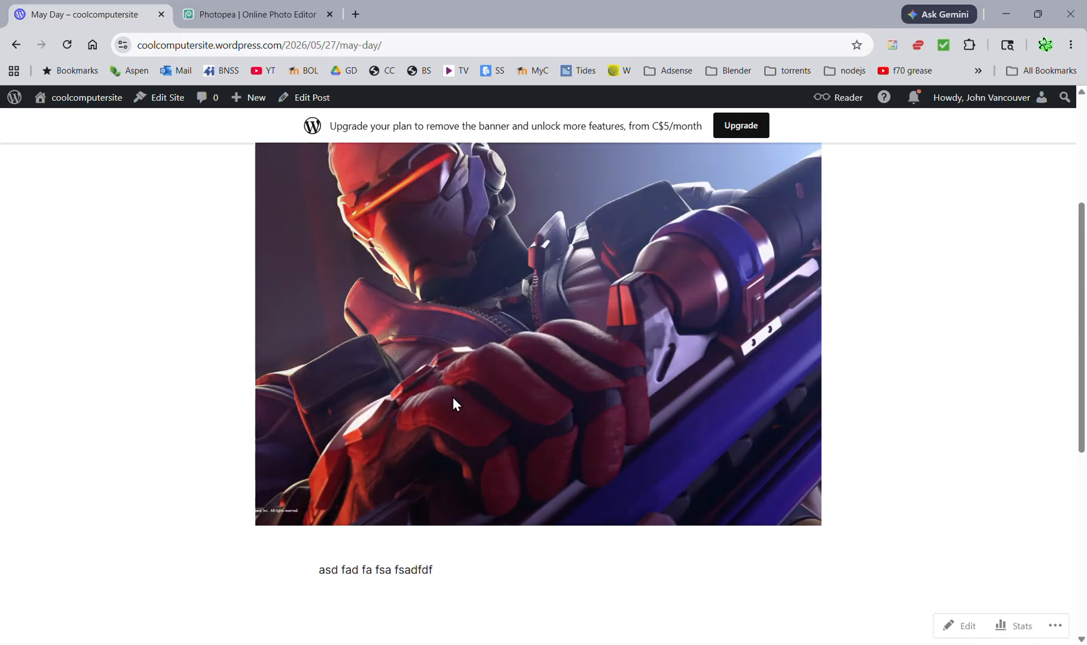
pyautogui.scroll(-1, 448, 398)
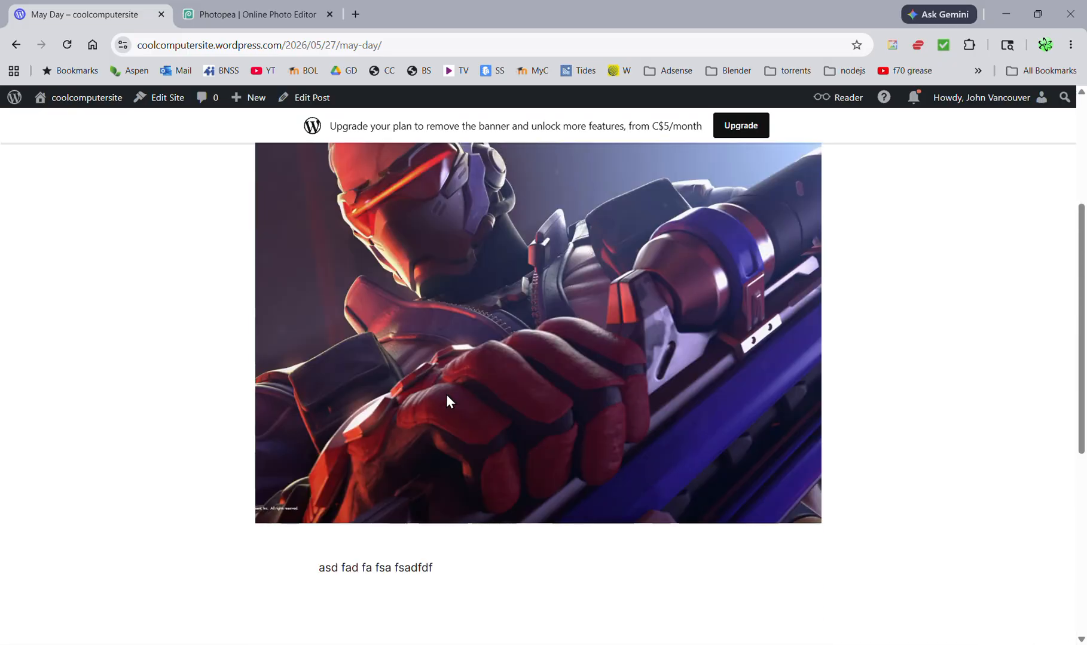
pyautogui.scroll(2, 446, 391)
pyautogui.moveTo(485, 170); pyautogui.dragTo(591, 179)
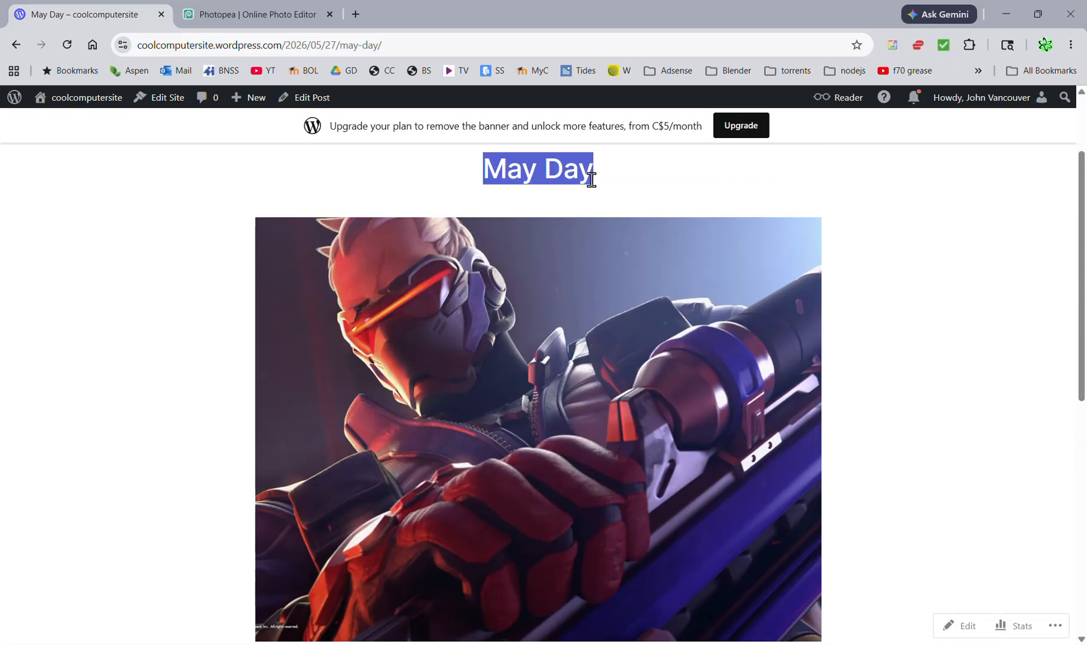
pyautogui.scroll(-4, 507, 251)
pyautogui.moveTo(320, 450); pyautogui.dragTo(475, 445)
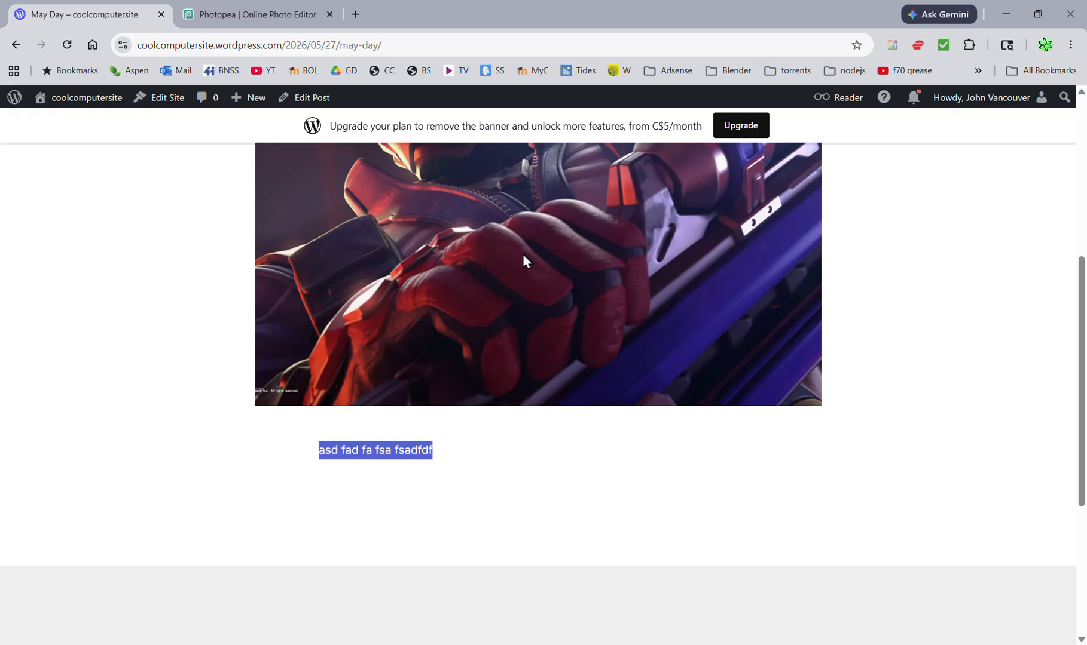
pyautogui.scroll(-4, 521, 254)
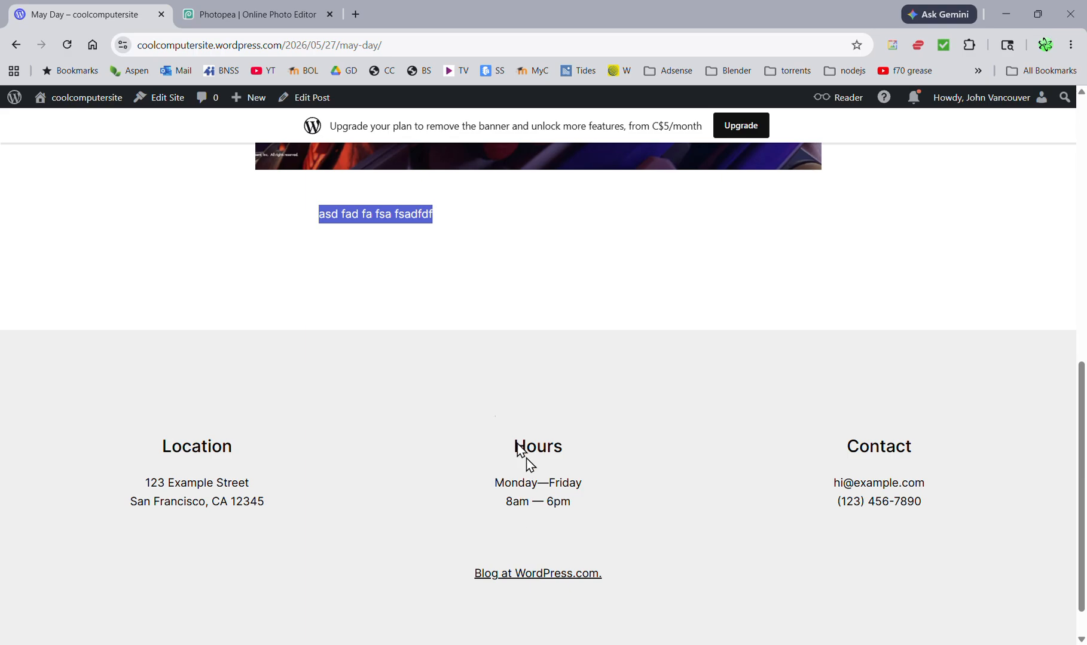
pyautogui.scroll(8, 487, 288)
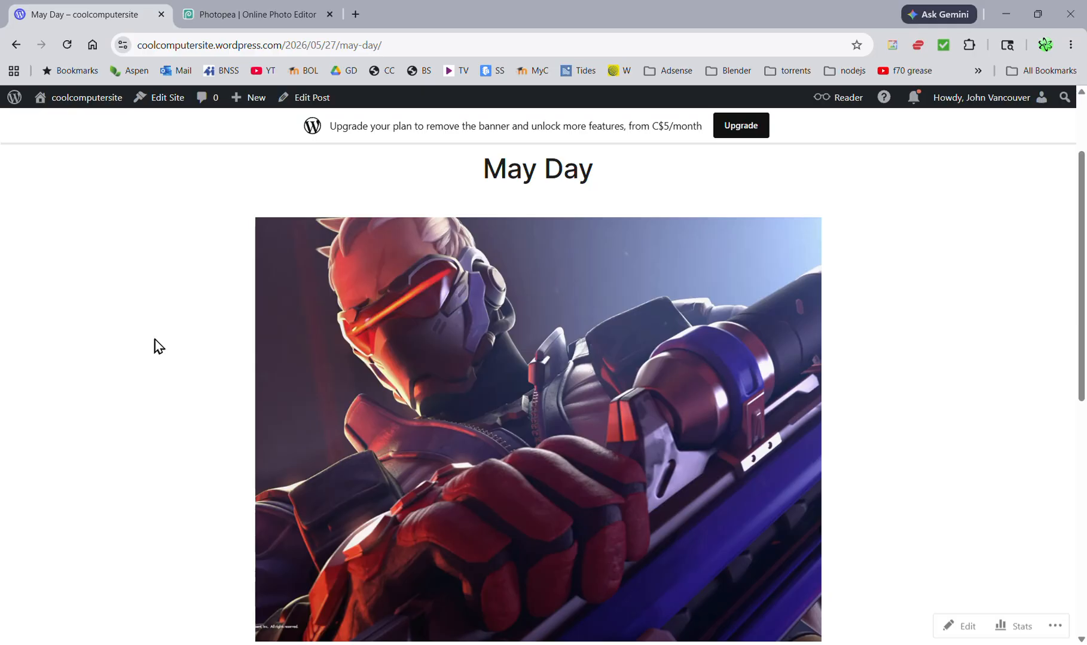
# - Switch to Photopea and brush a blue H beside the sketch's header and a blue F beside its footer
pyautogui.click(254, 15)
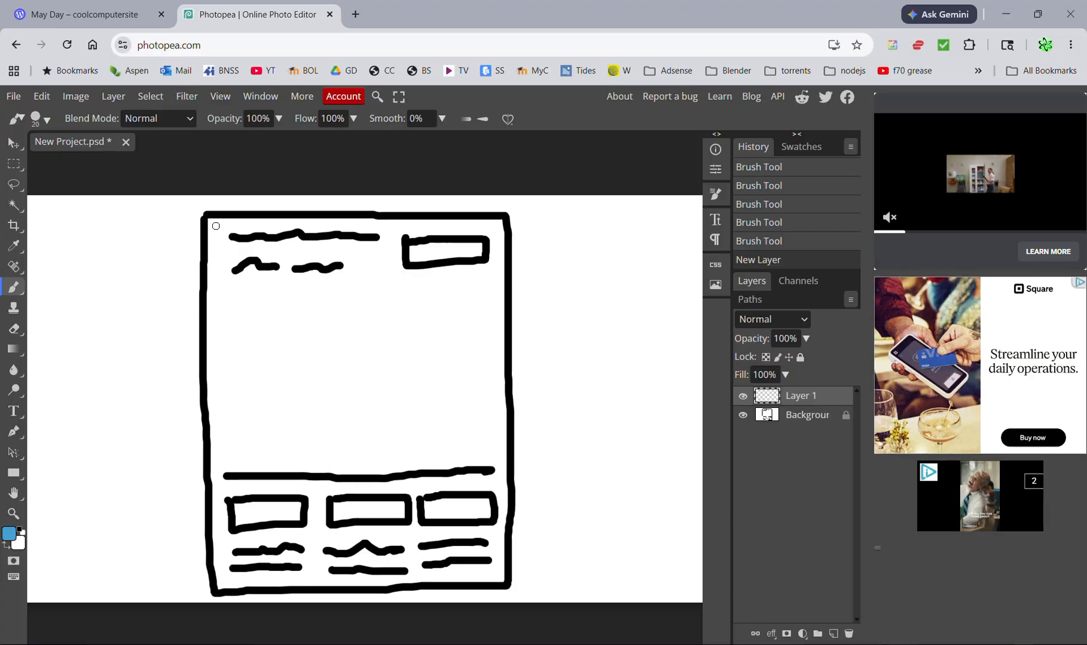
pyautogui.moveTo(527, 231)
pyautogui.mouseDown()
pyautogui.moveTo(528, 259)
pyautogui.moveTo(556, 242)
pyautogui.moveTo(557, 261)
pyautogui.mouseUp()
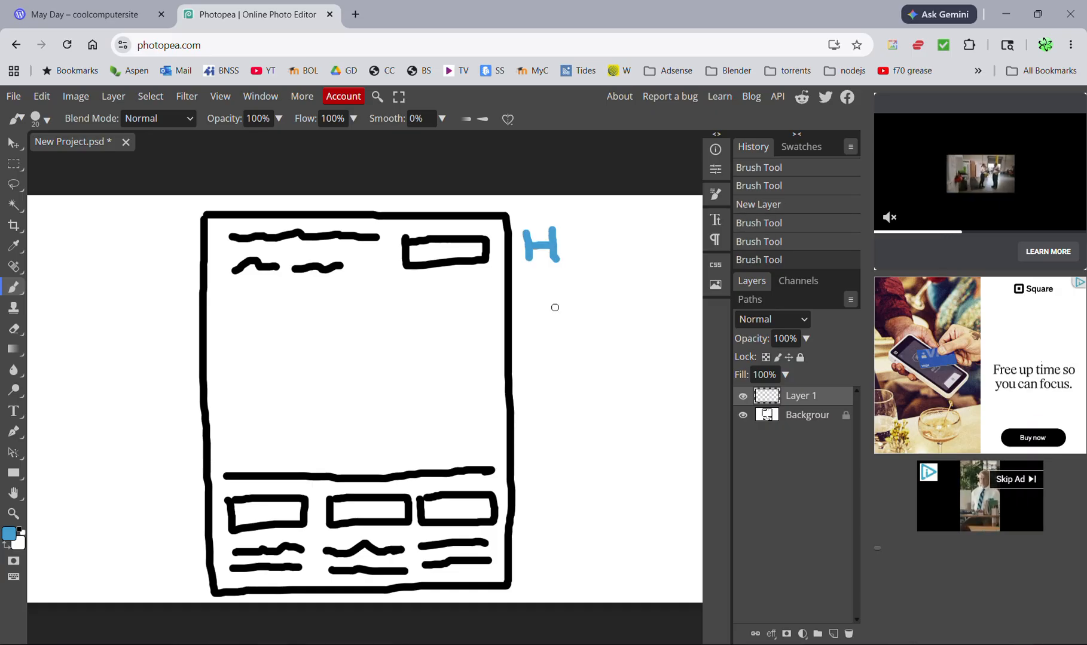
pyautogui.moveTo(548, 510)
pyautogui.mouseDown()
pyautogui.moveTo(549, 553)
pyautogui.moveTo(581, 530)
pyautogui.moveTo(581, 512)
pyautogui.mouseUp()
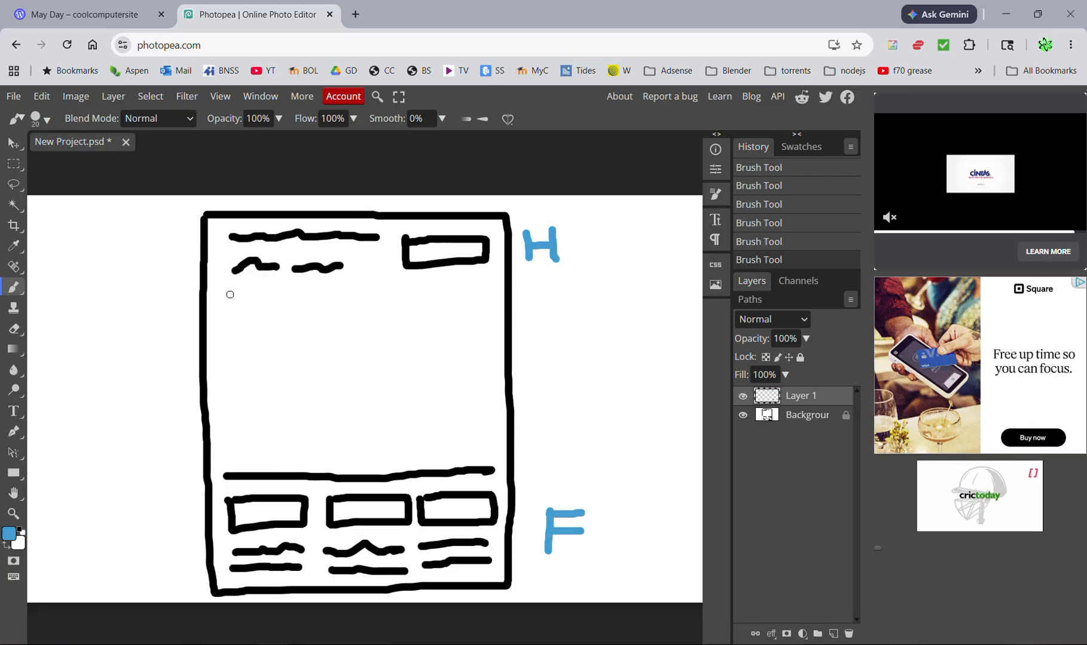
# - Brush a blue rectangle in the sketch's empty area between header and footer, and handwrite "Template" beside the page outline
pyautogui.moveTo(230, 294)
pyautogui.mouseDown()
pyautogui.moveTo(225, 452)
pyautogui.moveTo(480, 453)
pyautogui.moveTo(484, 291)
pyautogui.moveTo(230, 295)
pyautogui.mouseUp()
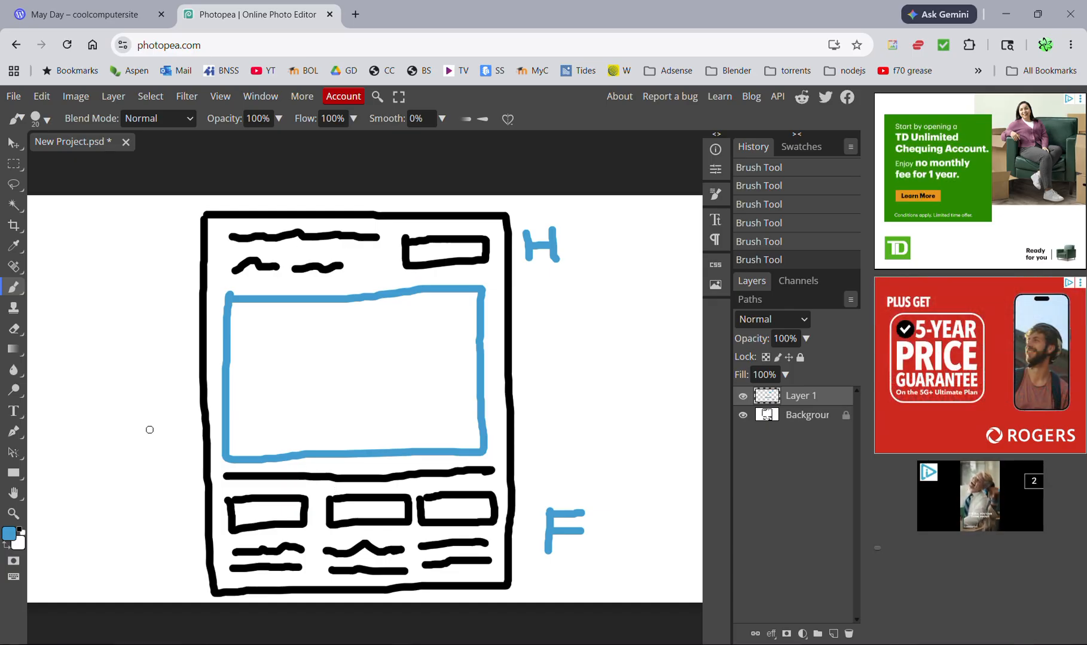
pyautogui.moveTo(51, 357)
pyautogui.mouseDown()
pyautogui.moveTo(69, 394)
pyautogui.moveTo(59, 332)
pyautogui.mouseUp()
pyautogui.moveTo(70, 365)
pyautogui.mouseDown()
pyautogui.moveTo(71, 350)
pyautogui.moveTo(103, 374)
pyautogui.moveTo(114, 351)
pyautogui.moveTo(139, 353)
pyautogui.mouseUp()
pyautogui.moveTo(130, 311); pyautogui.dragTo(162, 361)
pyautogui.moveTo(139, 305); pyautogui.dragTo(136, 327)
pyautogui.moveTo(137, 265)
pyautogui.mouseDown()
pyautogui.moveTo(157, 296)
pyautogui.moveTo(169, 271)
pyautogui.moveTo(184, 272)
pyautogui.moveTo(177, 246)
pyautogui.moveTo(199, 267)
pyautogui.mouseUp()
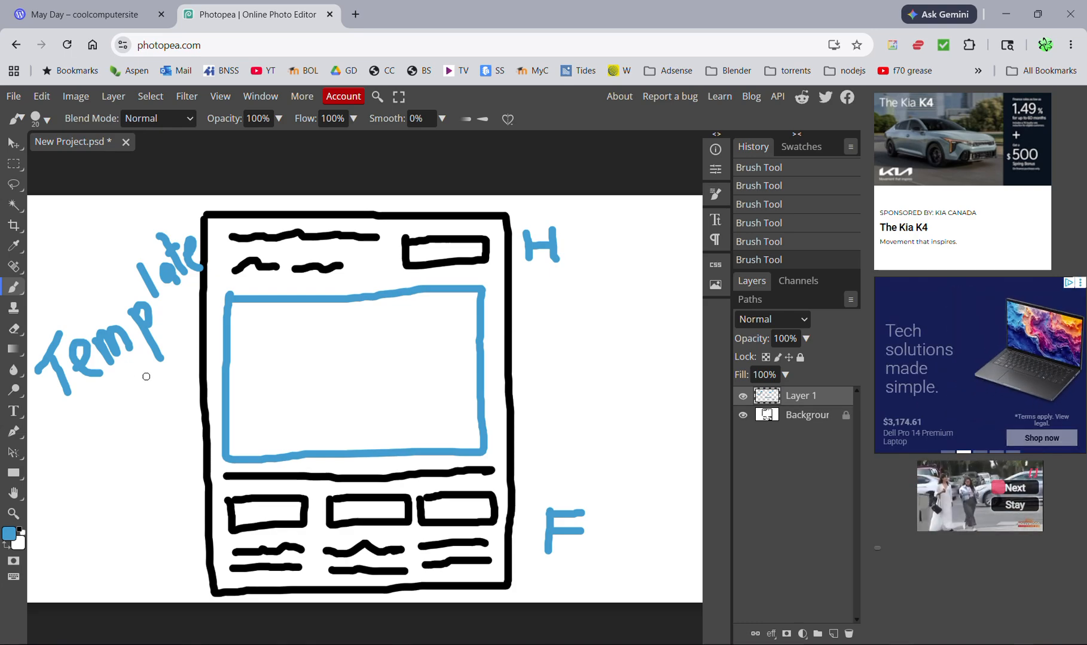
# - Switch back to the WordPress site, compare the May Day post's layout with the sketch, and return to the site's homepage
pyautogui.click(107, 17)
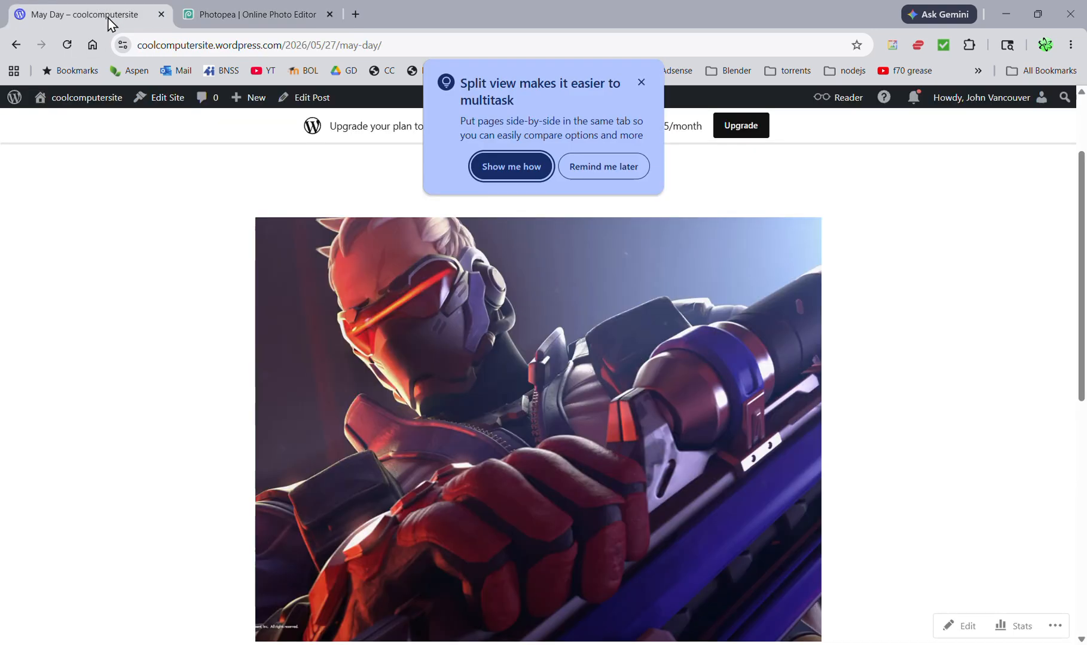
pyautogui.scroll(-10, 429, 351)
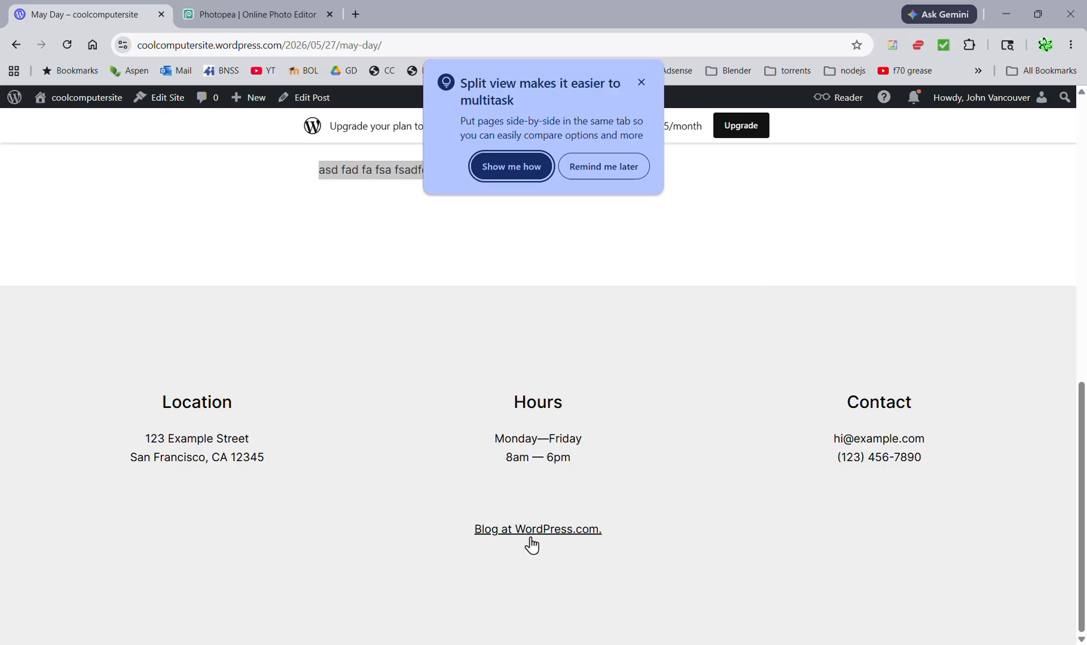
pyautogui.scroll(4, 520, 556)
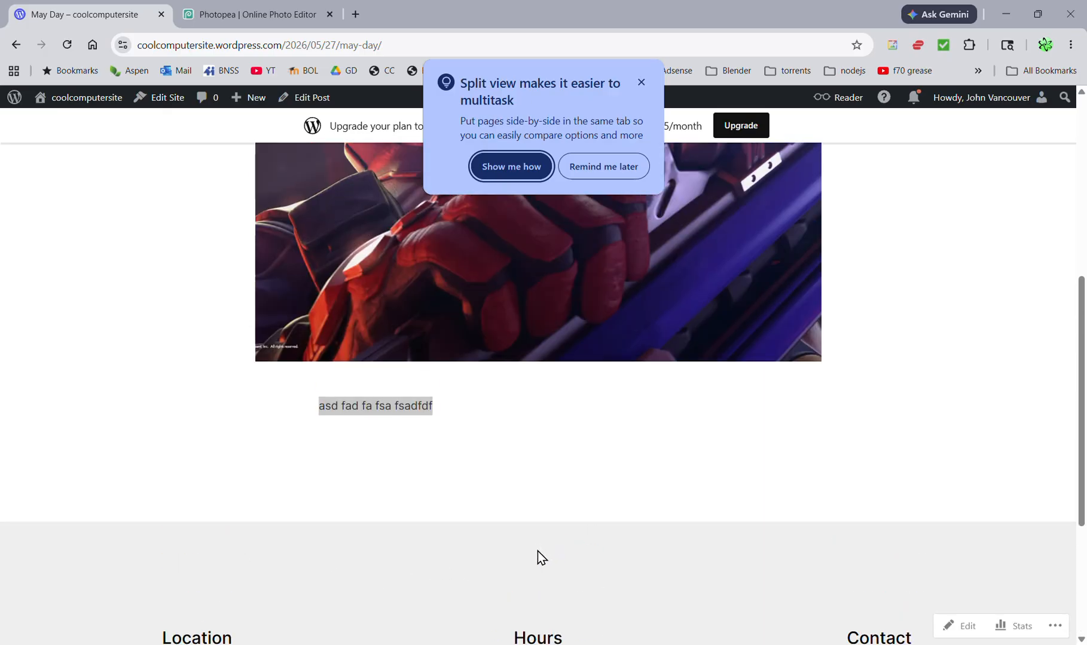
pyautogui.scroll(5, 537, 552)
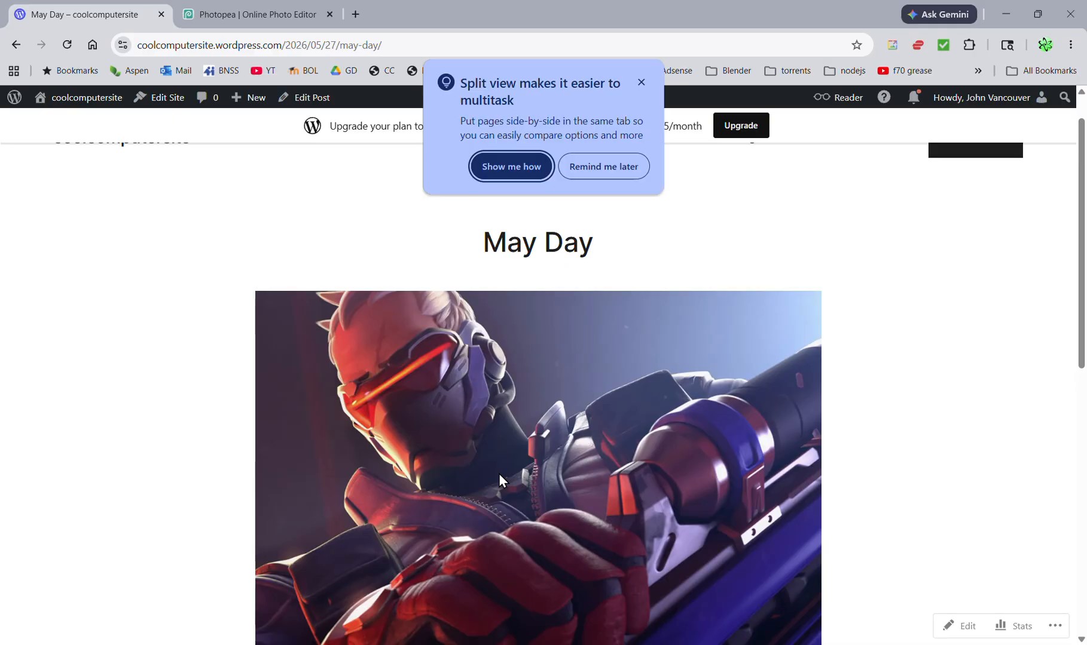
pyautogui.scroll(-4, 499, 475)
pyautogui.scroll(-2, 490, 532)
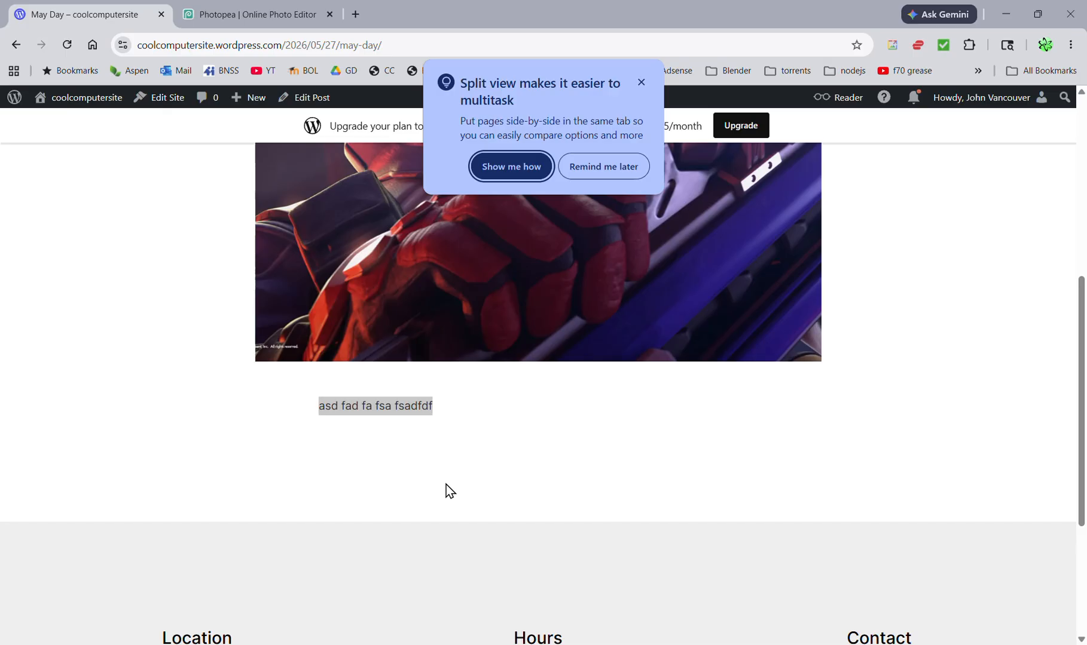
pyautogui.click(642, 82)
pyautogui.scroll(6, 562, 368)
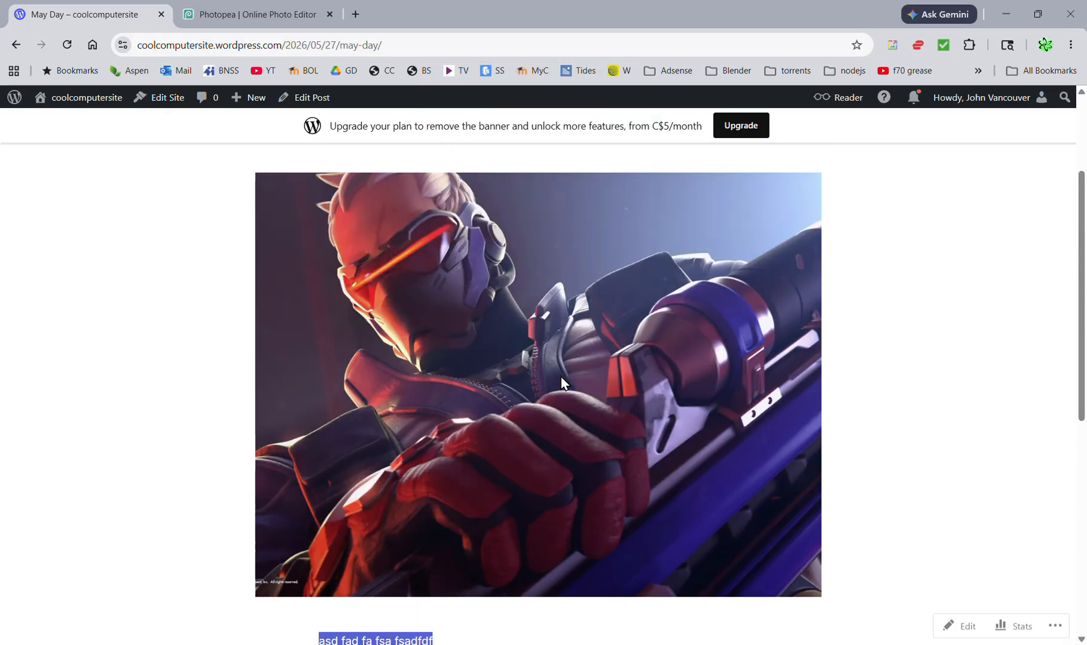
pyautogui.click(127, 190)
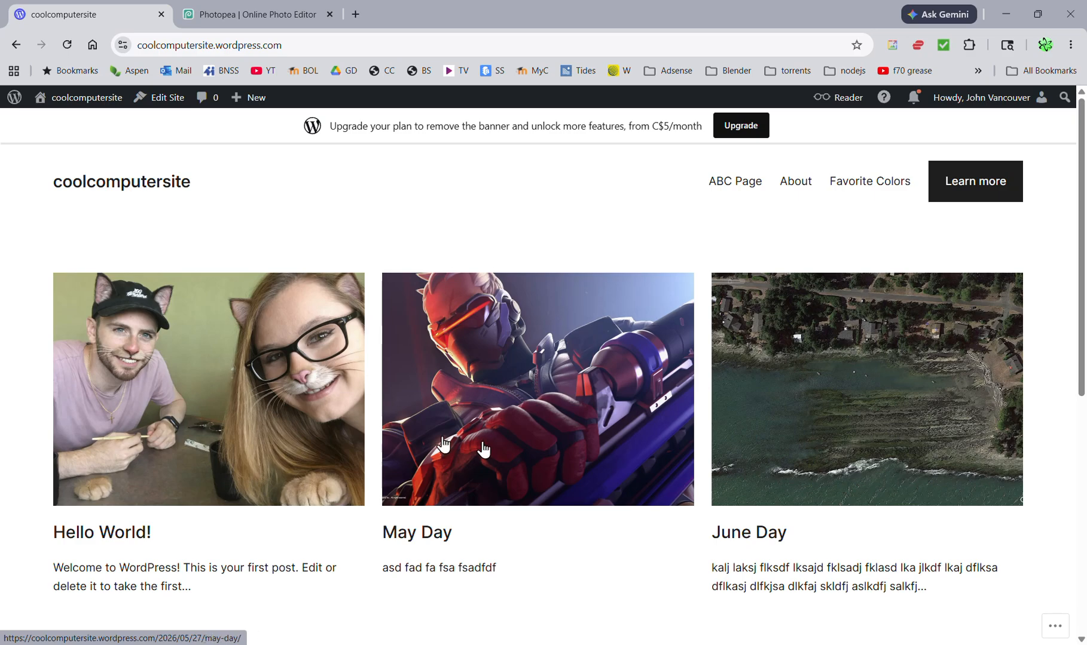
# - Go to the site's admin area and open ABC Page from the list of pages for editing
pyautogui.click(77, 105)
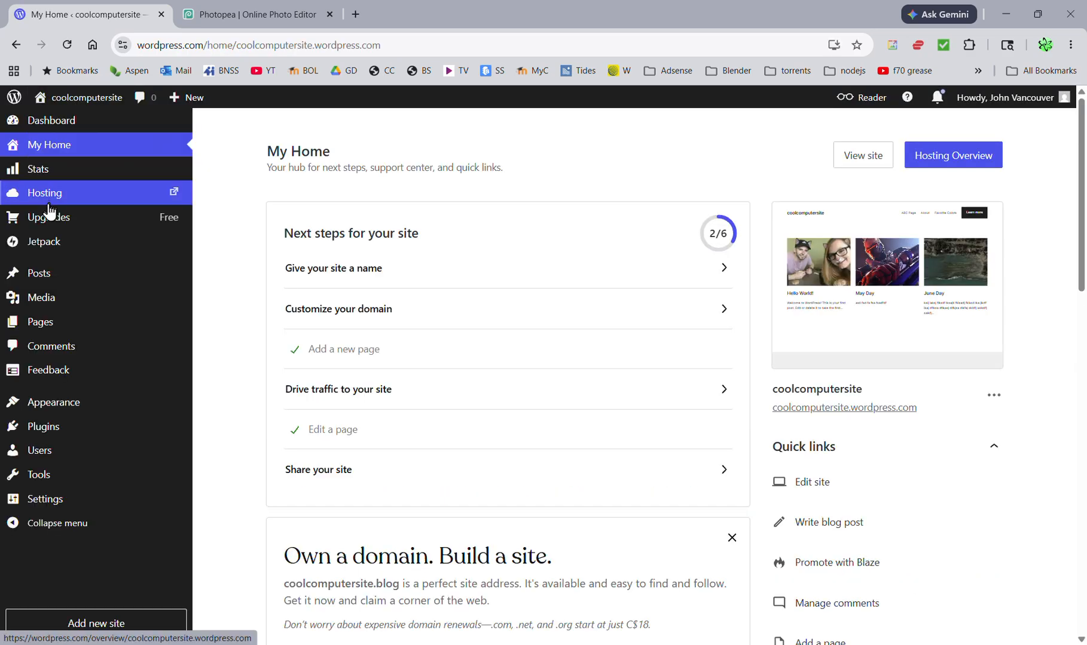
pyautogui.moveTo(41, 323)
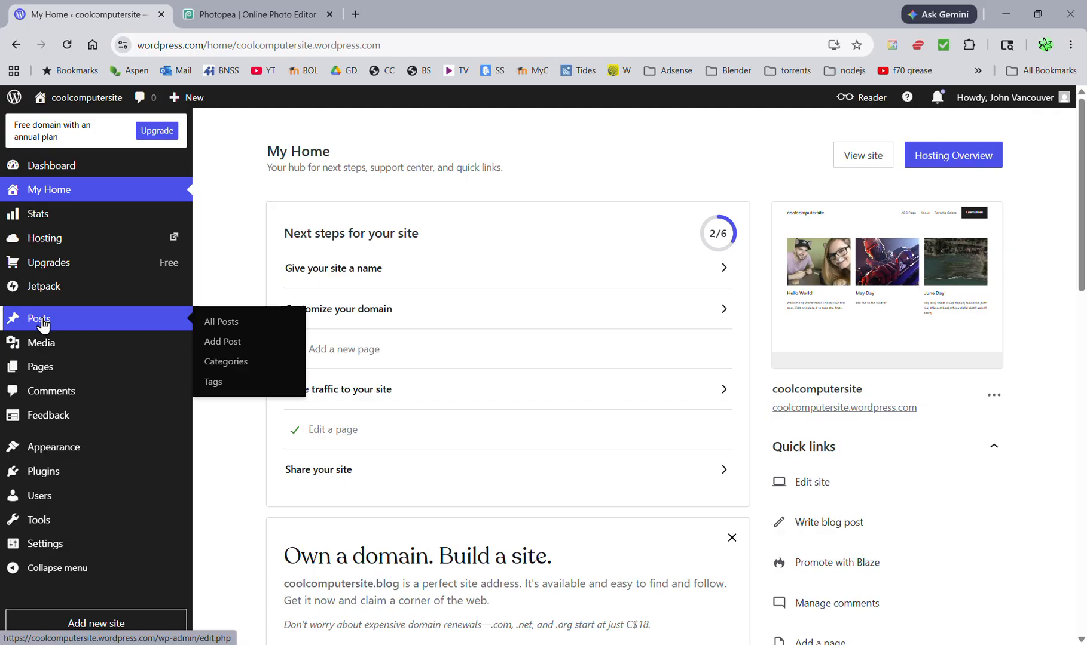
pyautogui.moveTo(43, 373)
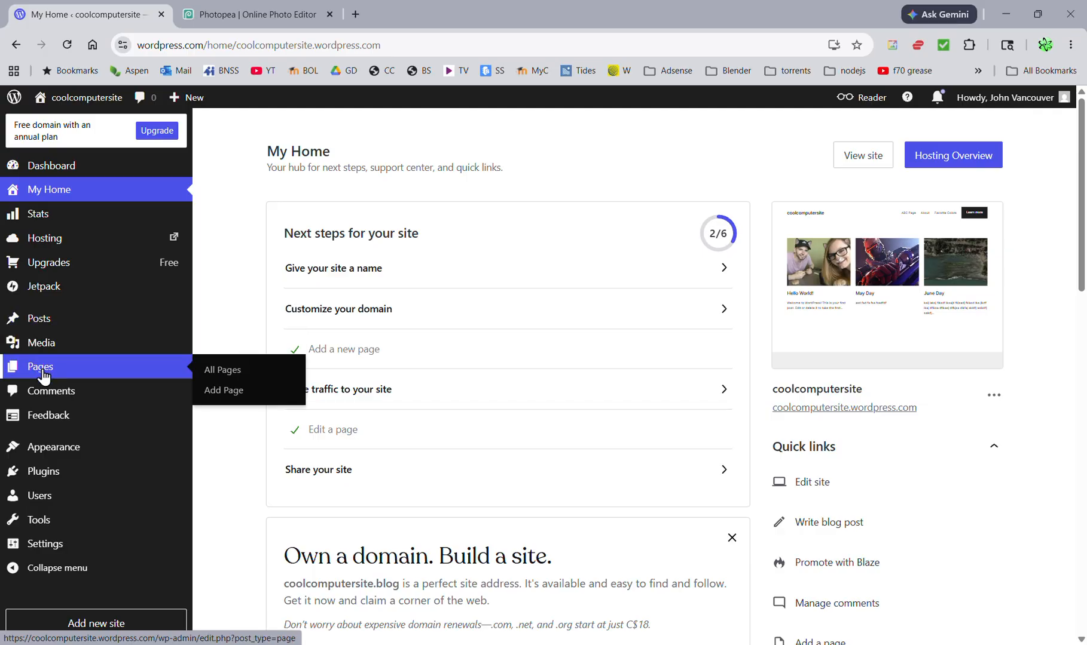
pyautogui.click(43, 373)
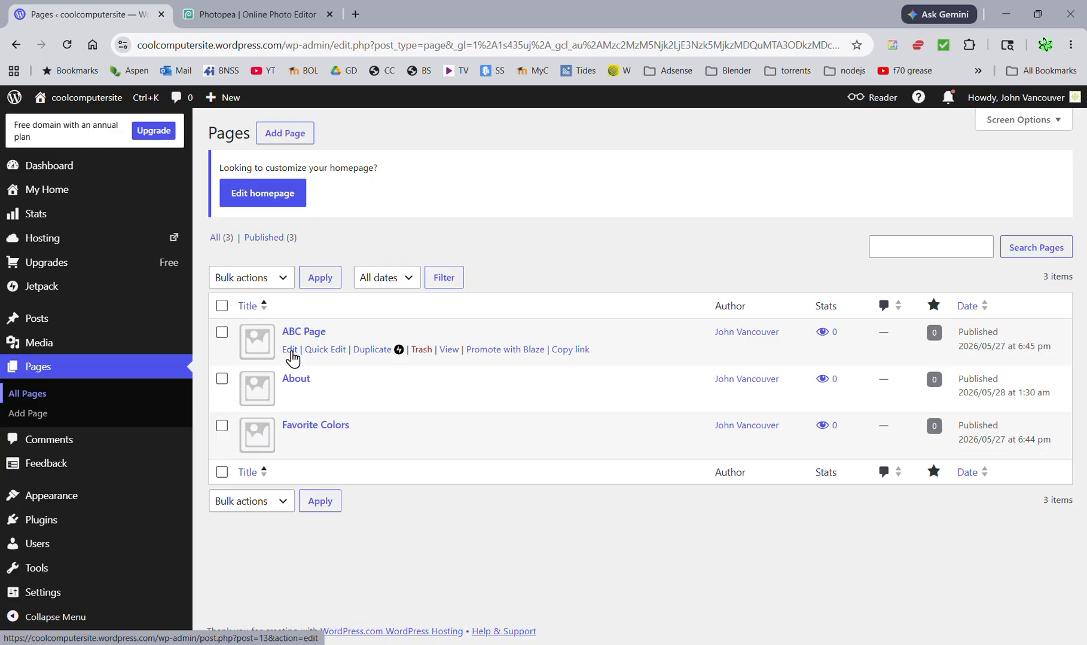
pyautogui.click(291, 355)
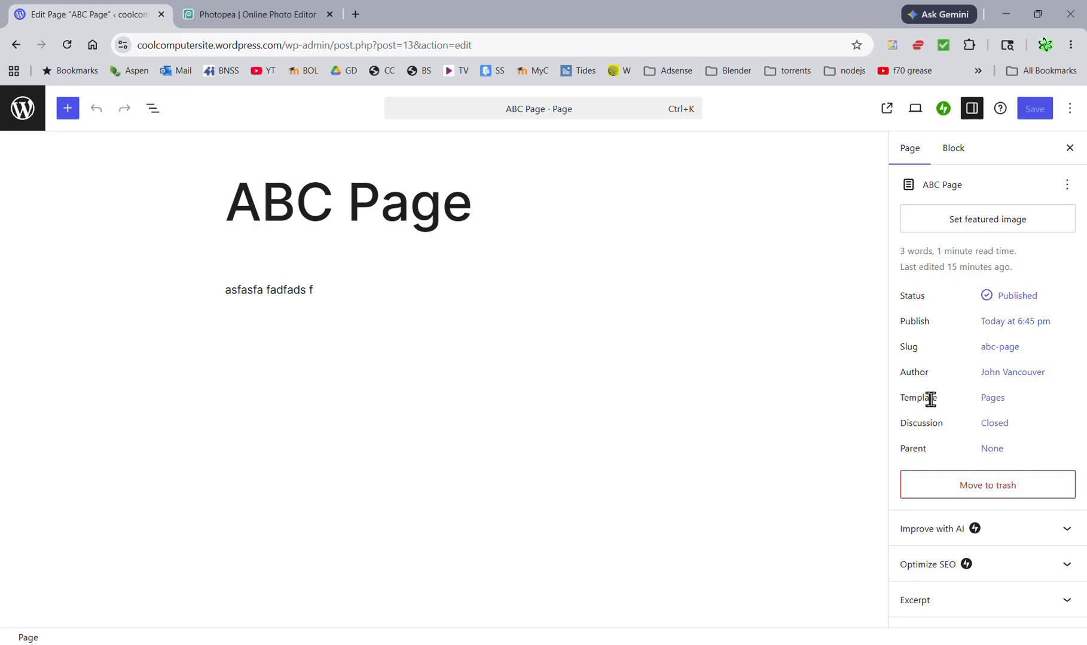
# - Create a new custom template named "Bob Page Template" for ABC Page and dismiss the template editor's welcome message
pyautogui.click(993, 407)
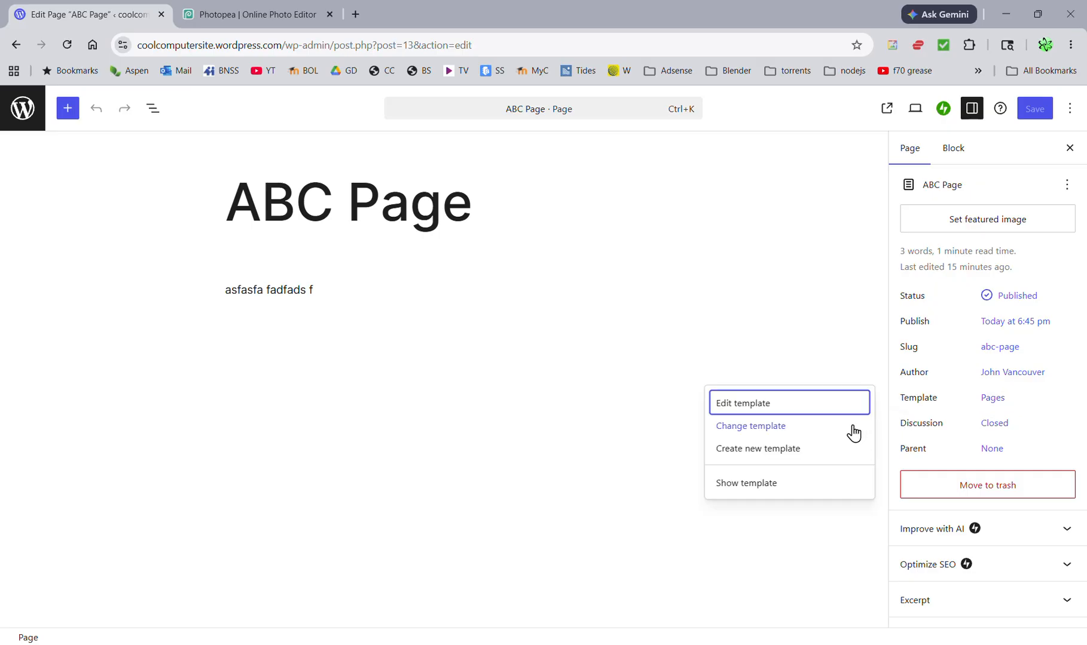
pyautogui.click(755, 453)
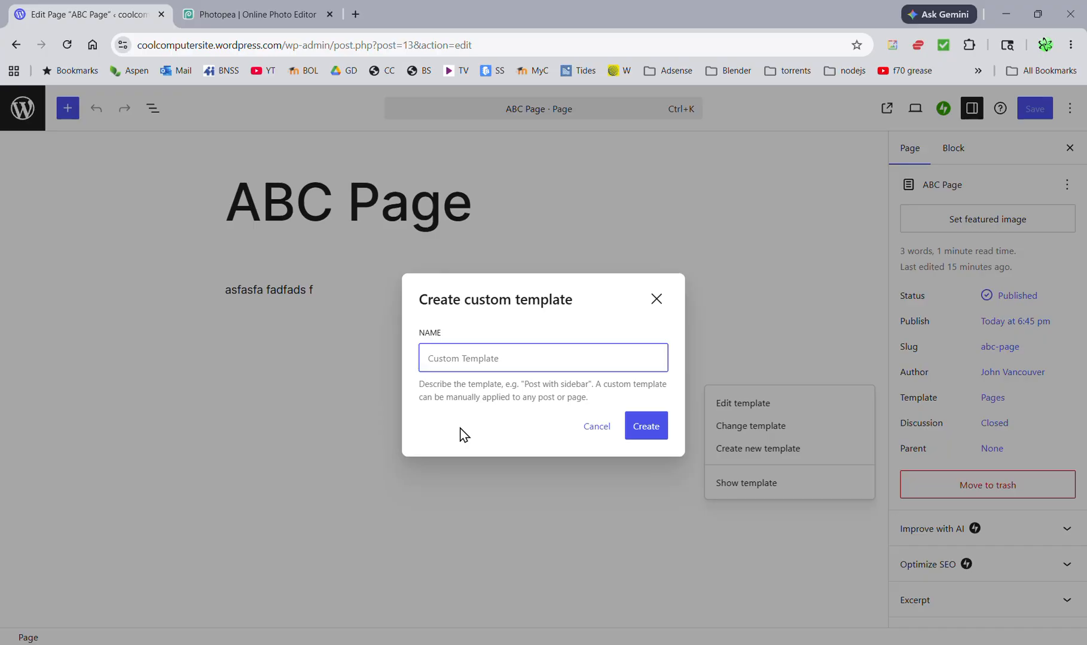
pyautogui.write('BobPageTemplate')
pyautogui.click(445, 359)
pyautogui.click(467, 358)
pyautogui.click(642, 428)
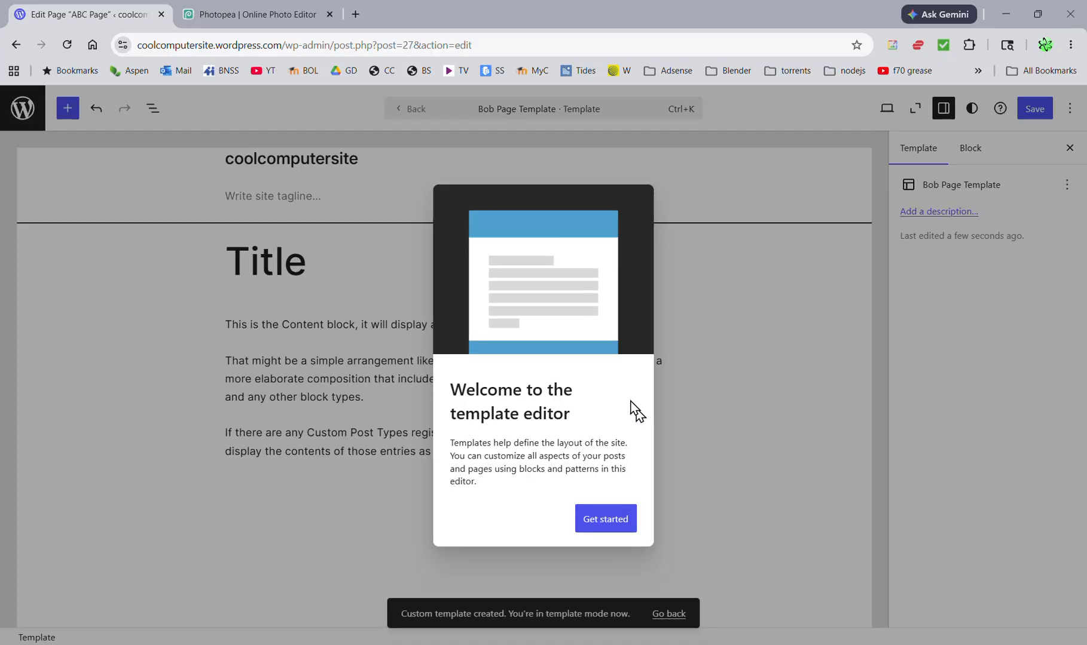
pyautogui.click(760, 299)
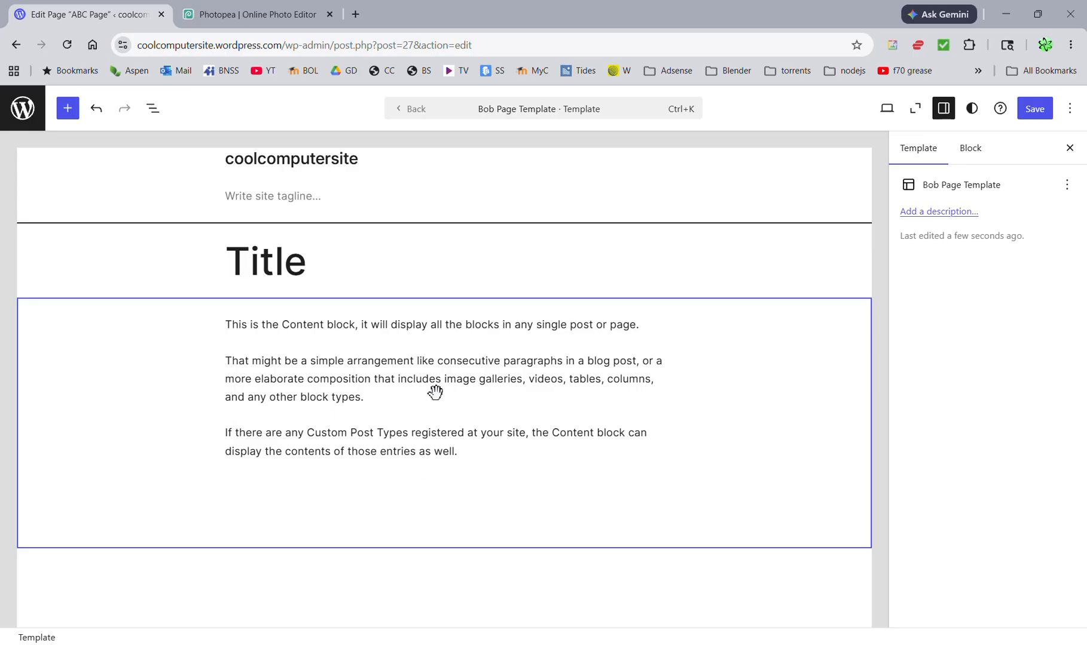
# - Delete the Site Tagline block from the template's header
pyautogui.click(285, 198)
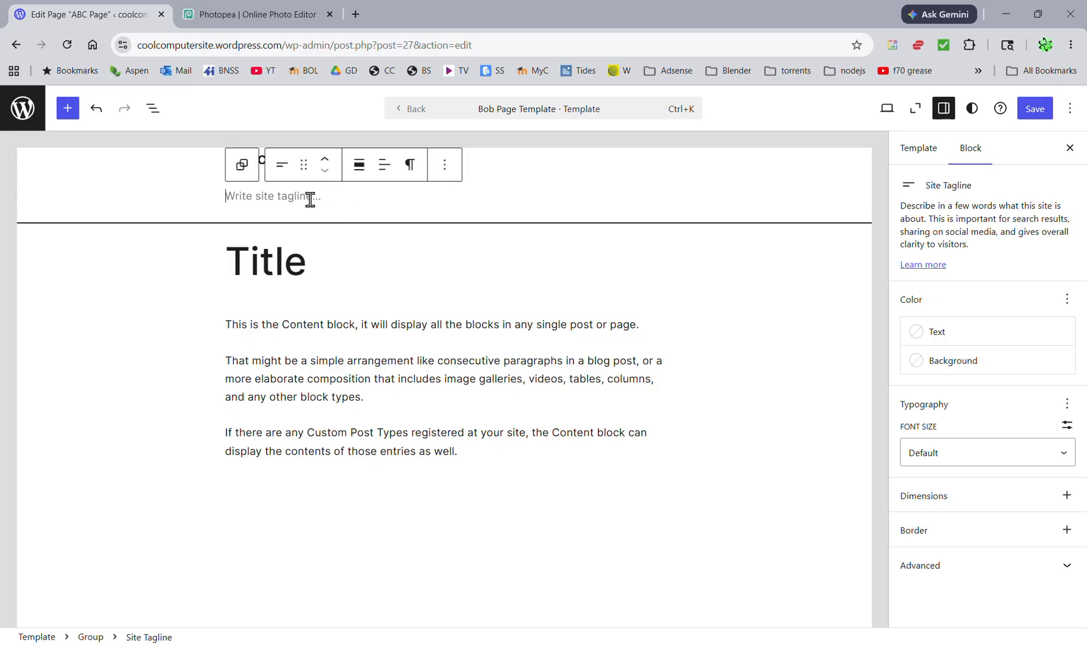
pyautogui.click(262, 259)
pyautogui.click(264, 195)
pyautogui.click(446, 178)
pyautogui.click(449, 544)
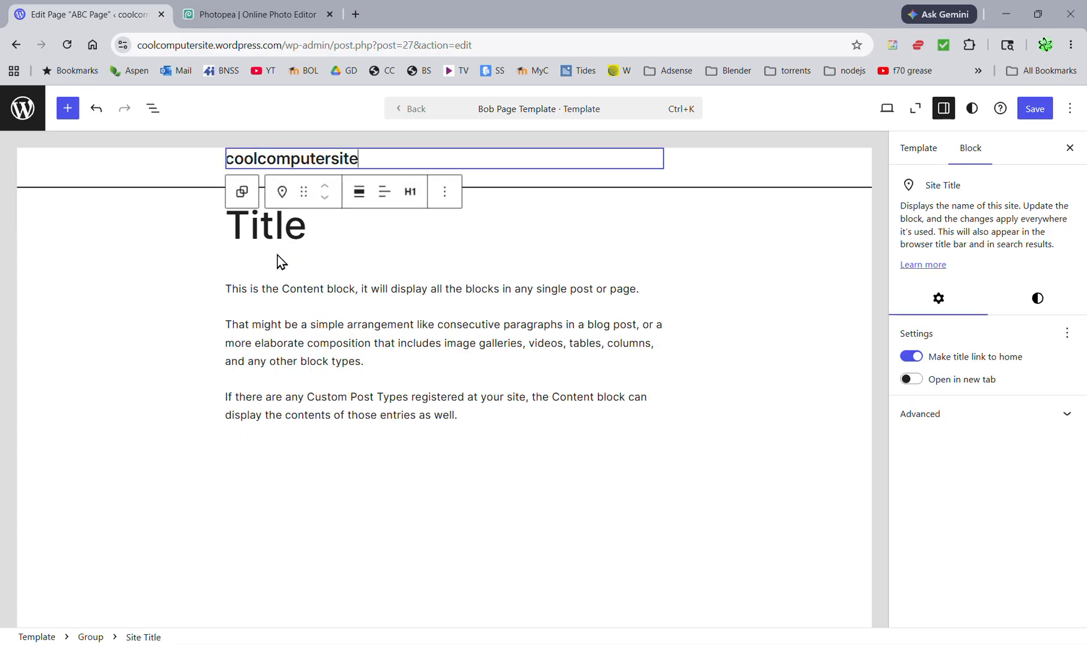
# - Inspect the block settings of the template's Title block and Content block
pyautogui.click(269, 226)
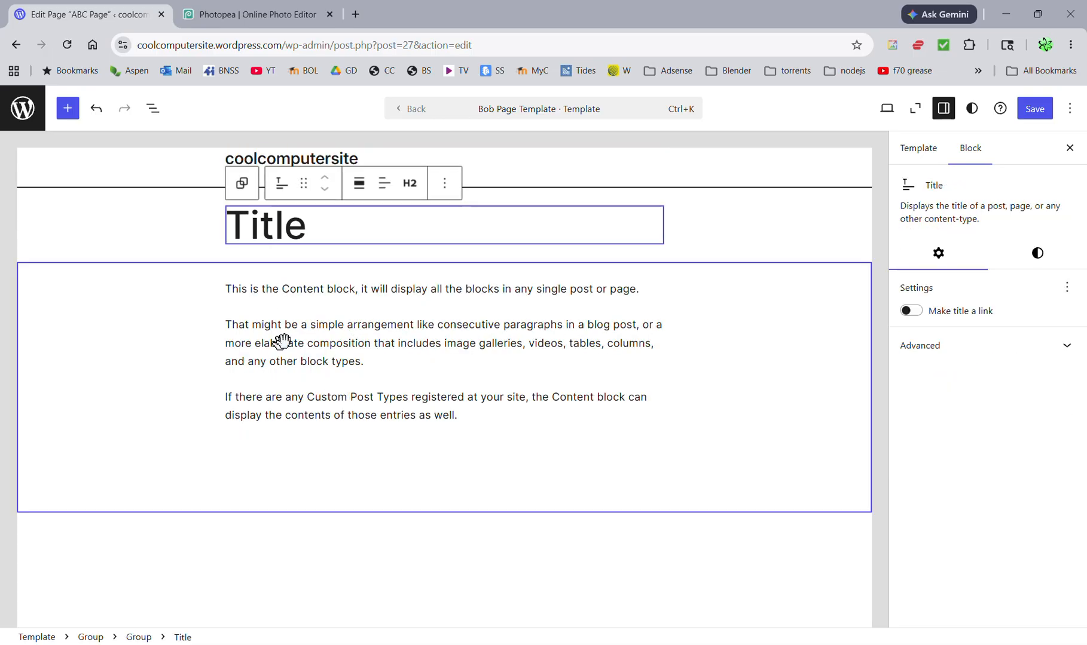
pyautogui.click(311, 331)
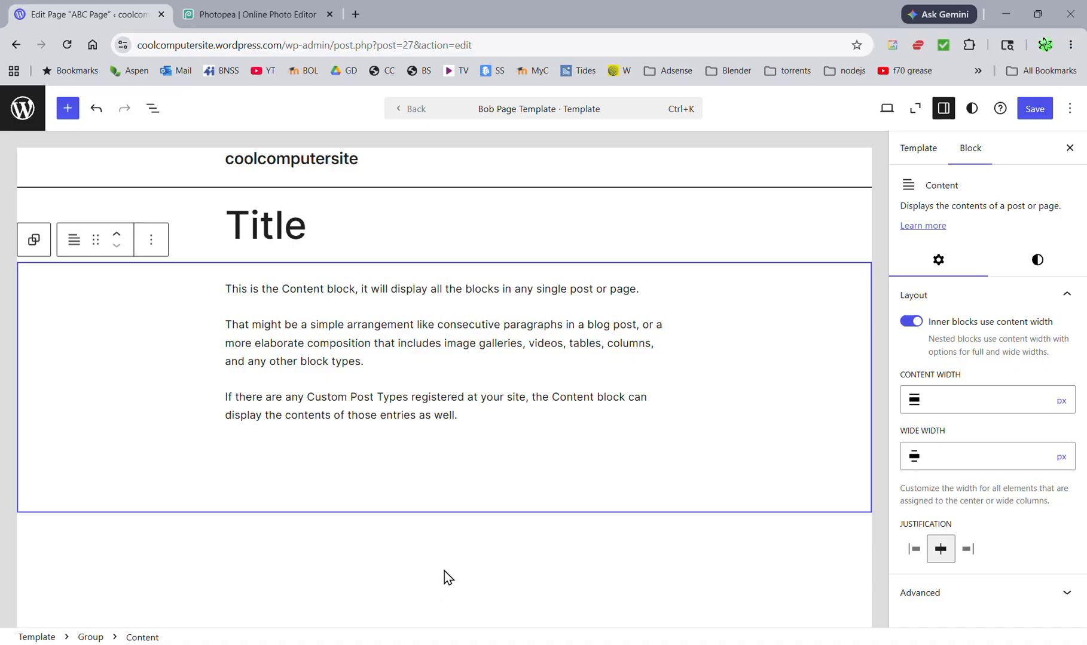
# - Search the blocks for "prev" and add a Previous Post block below the template's Content block
pyautogui.click(425, 545)
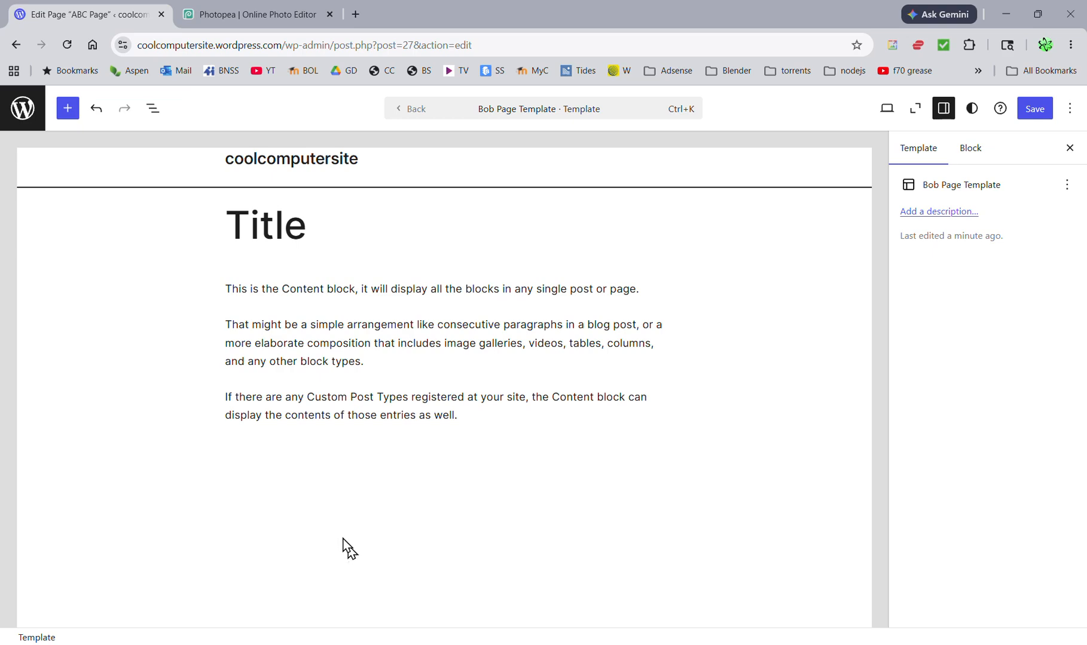
pyautogui.click(68, 108)
pyautogui.click(63, 191)
pyautogui.write('prev')
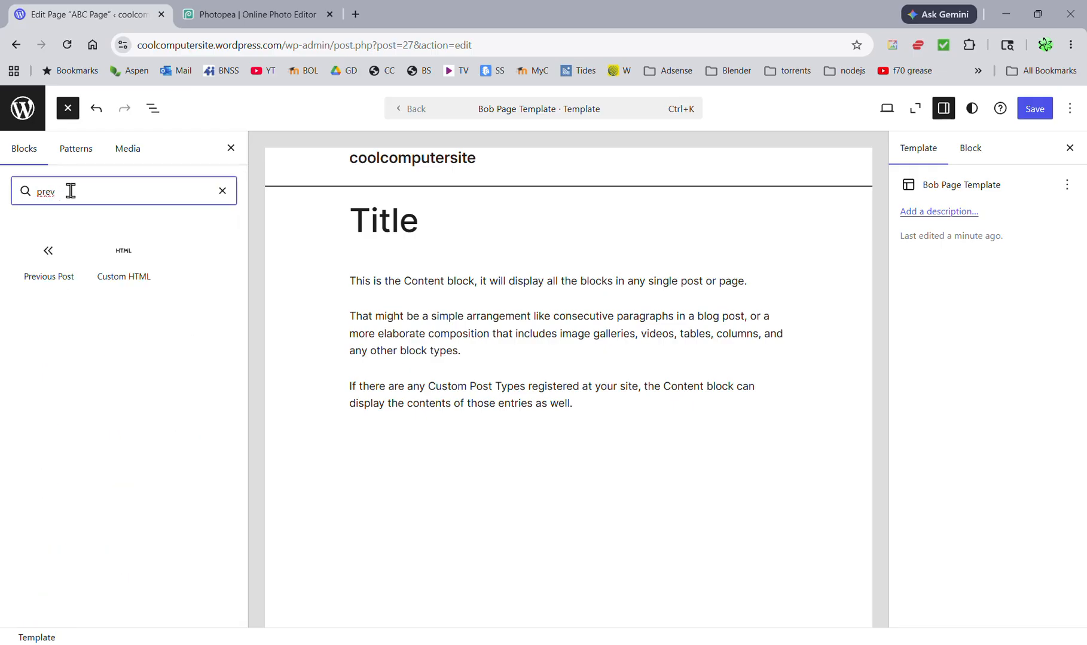
pyautogui.moveTo(52, 253)
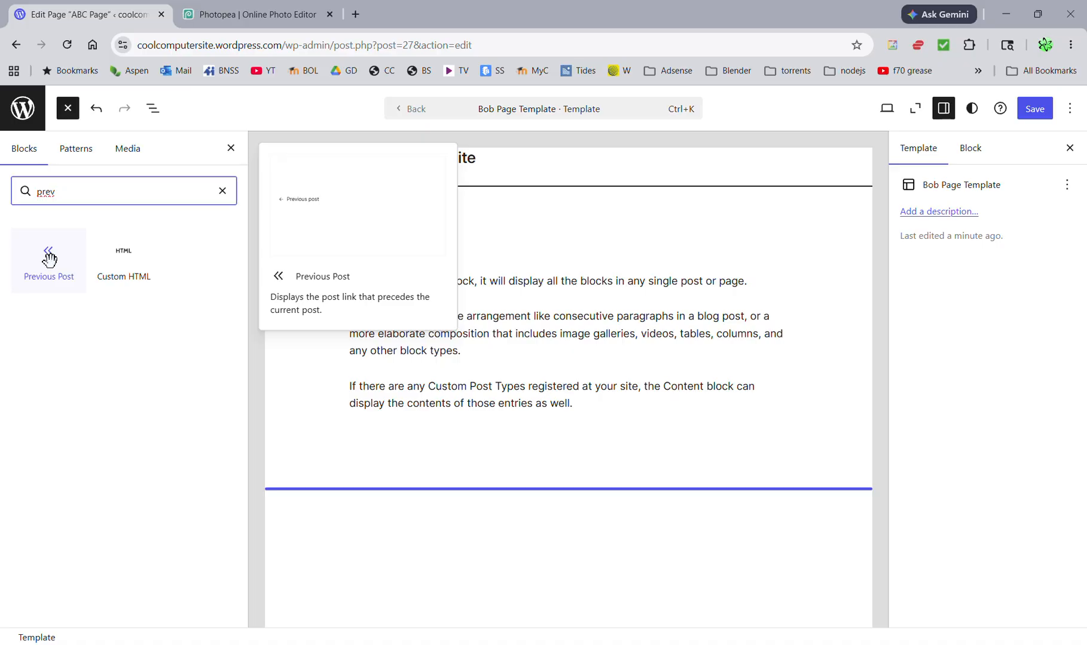
pyautogui.moveTo(49, 258); pyautogui.dragTo(382, 576)
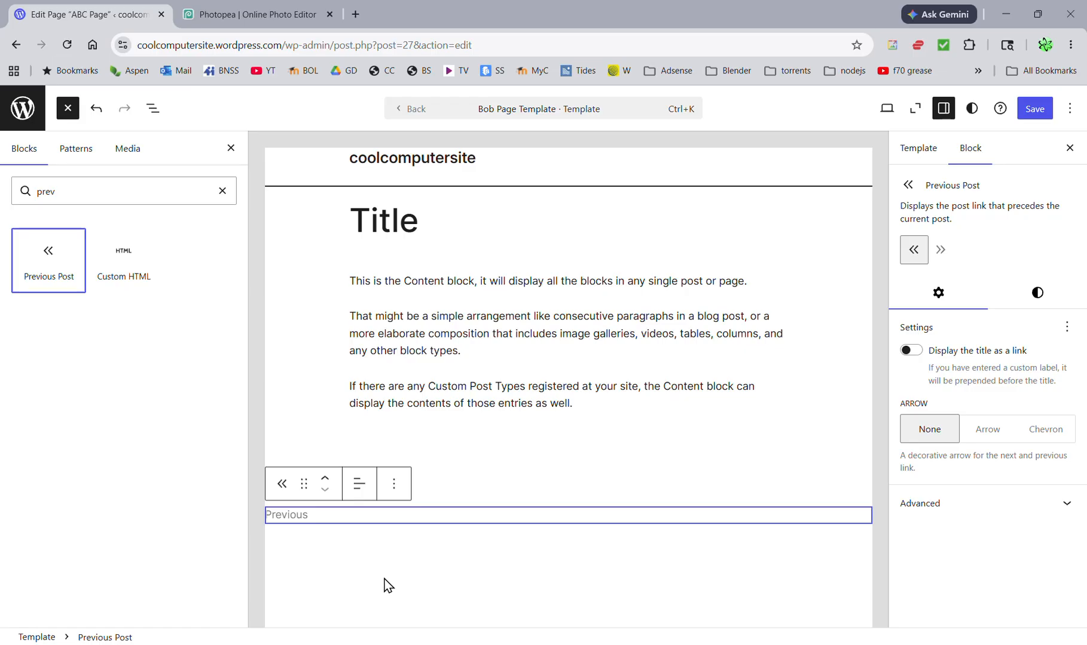
# - Center-align the Previous Post block's text and set its decorative arrow to Chevron
pyautogui.click(359, 496)
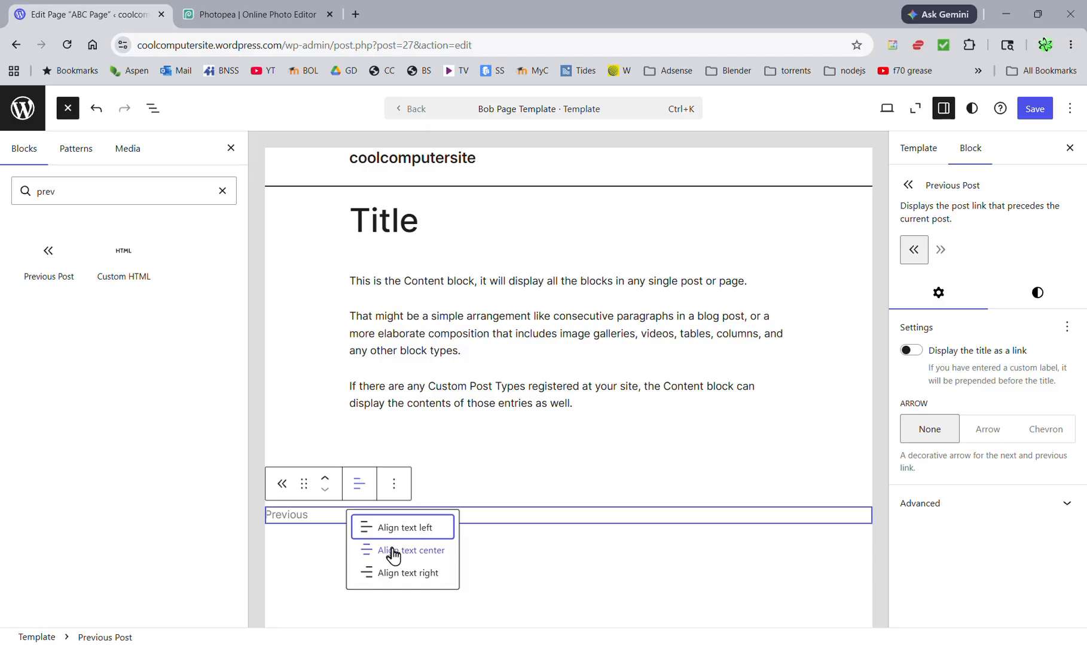
pyautogui.click(394, 550)
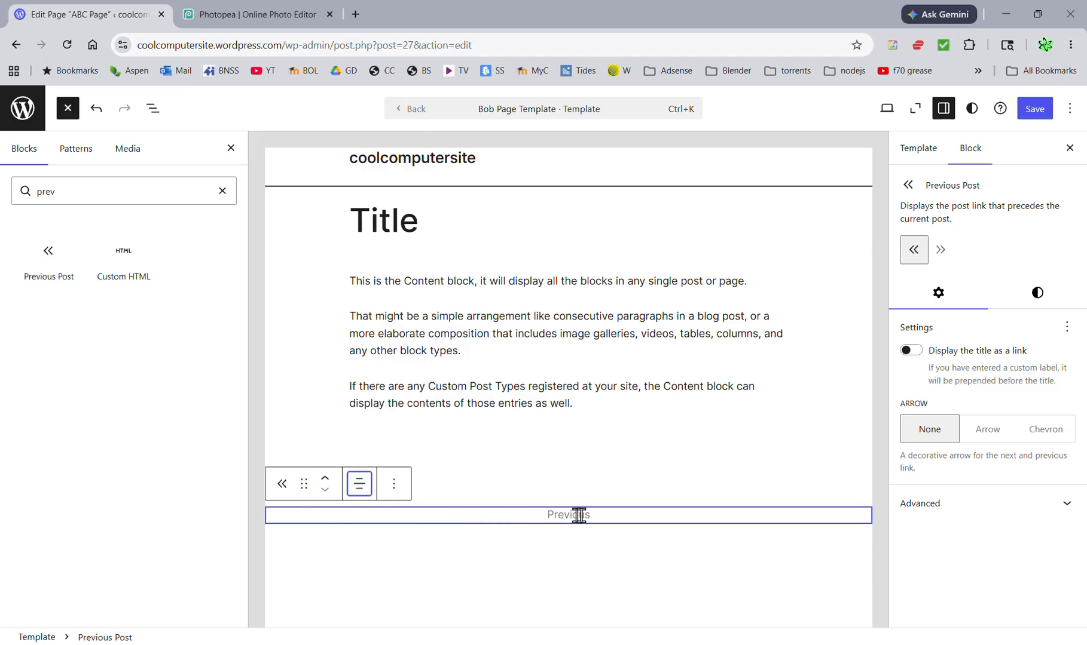
pyautogui.click(986, 437)
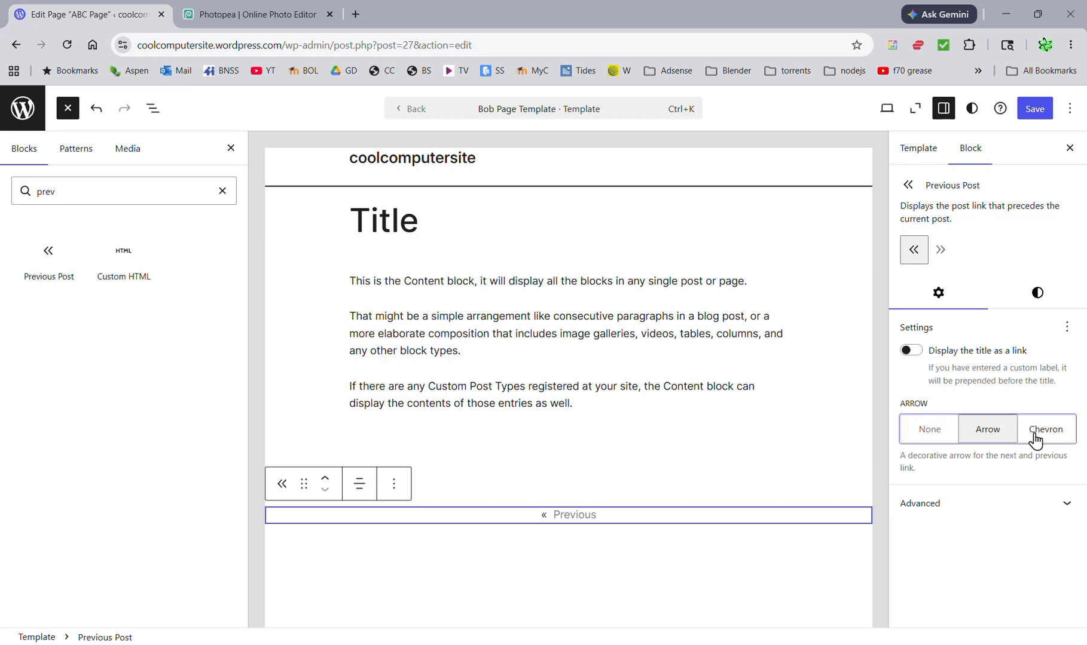
pyautogui.click(1035, 441)
pyautogui.click(999, 435)
pyautogui.click(1040, 434)
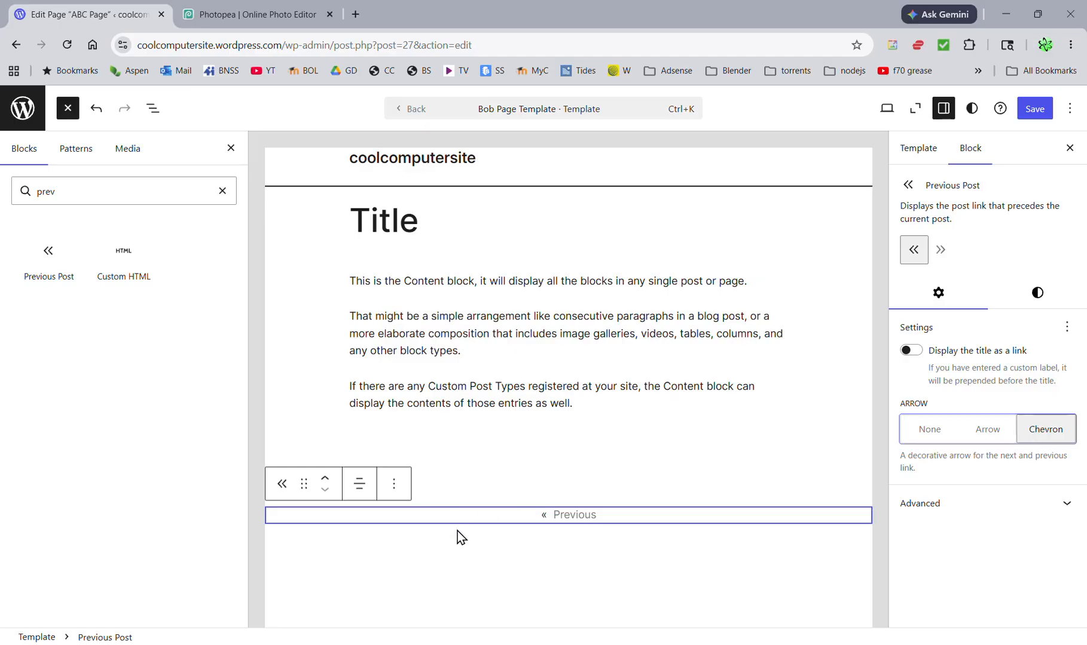
# - Search the blocks for "next" and add a Next Post block below the Previous Post block
pyautogui.click(79, 191)
pyautogui.press('BackSpace')
pyautogui.press('BackSpace')
pyautogui.press('BackSpace')
pyautogui.press('BackSpace')
pyautogui.write('next')
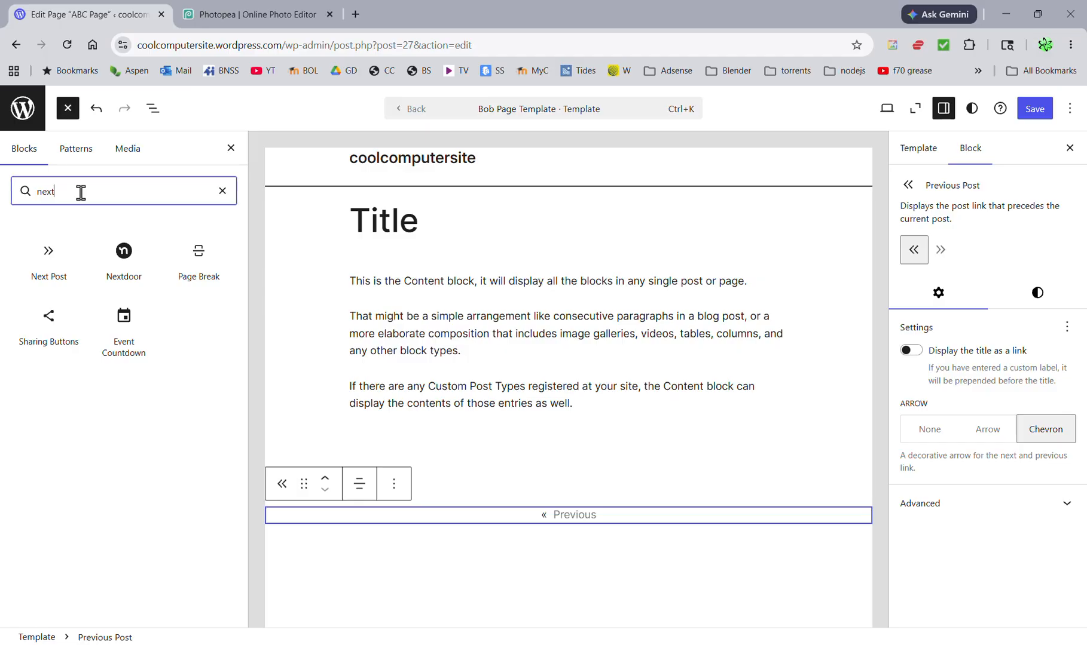
pyautogui.moveTo(48, 250); pyautogui.dragTo(514, 586)
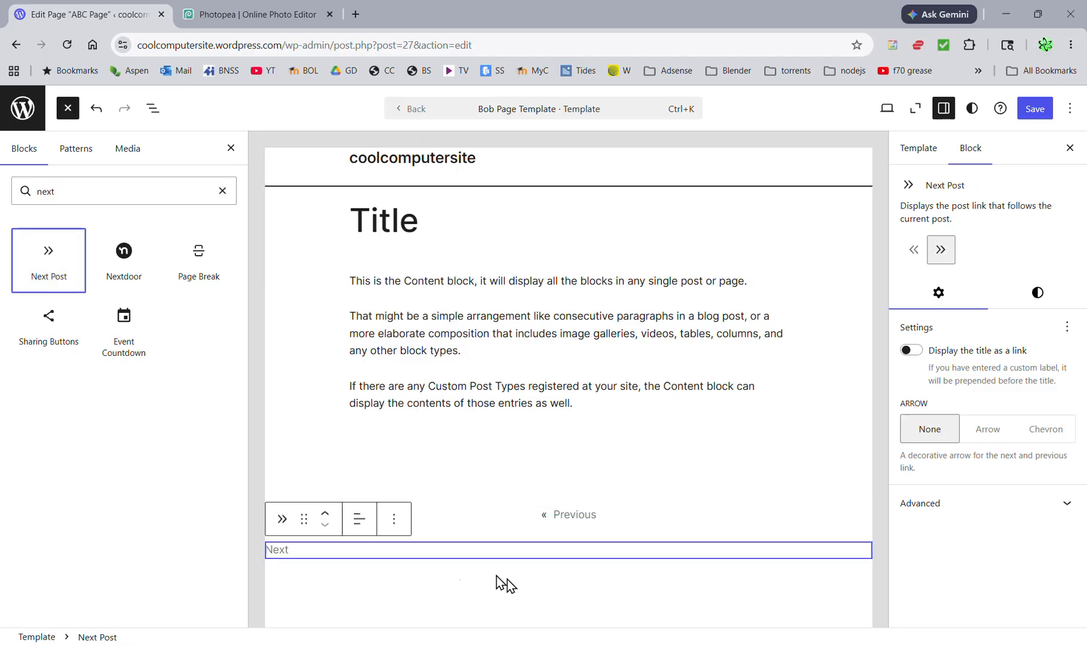
# - Center-align the Next Post block's text, set its decorative arrow to Chevron, and deselect the block
pyautogui.click(360, 521)
pyautogui.click(385, 585)
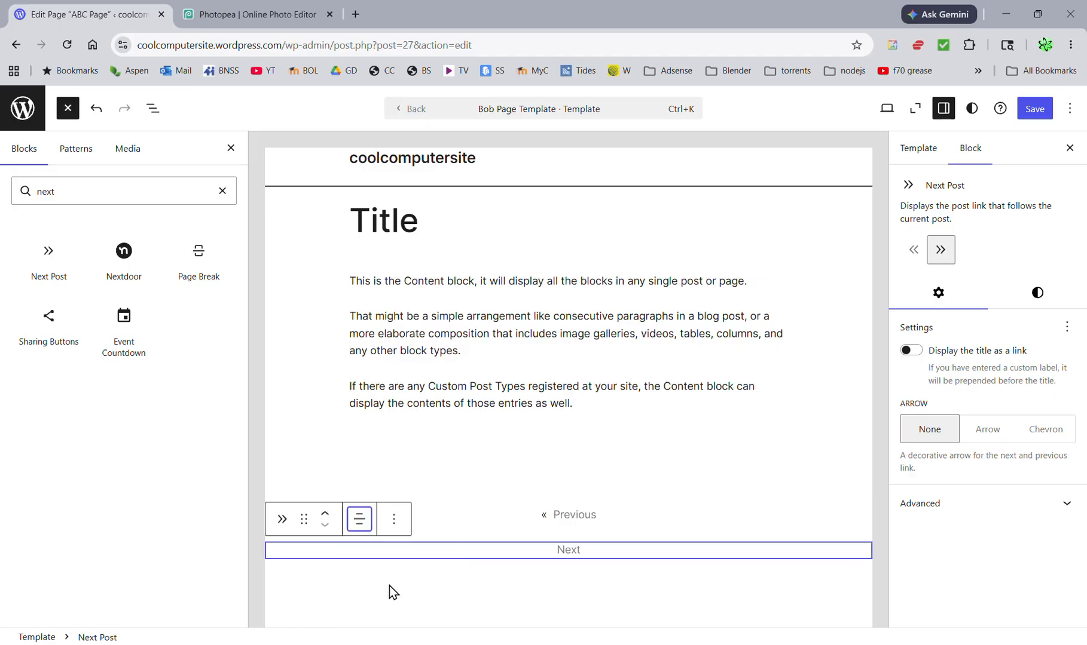
pyautogui.click(992, 439)
pyautogui.click(1033, 437)
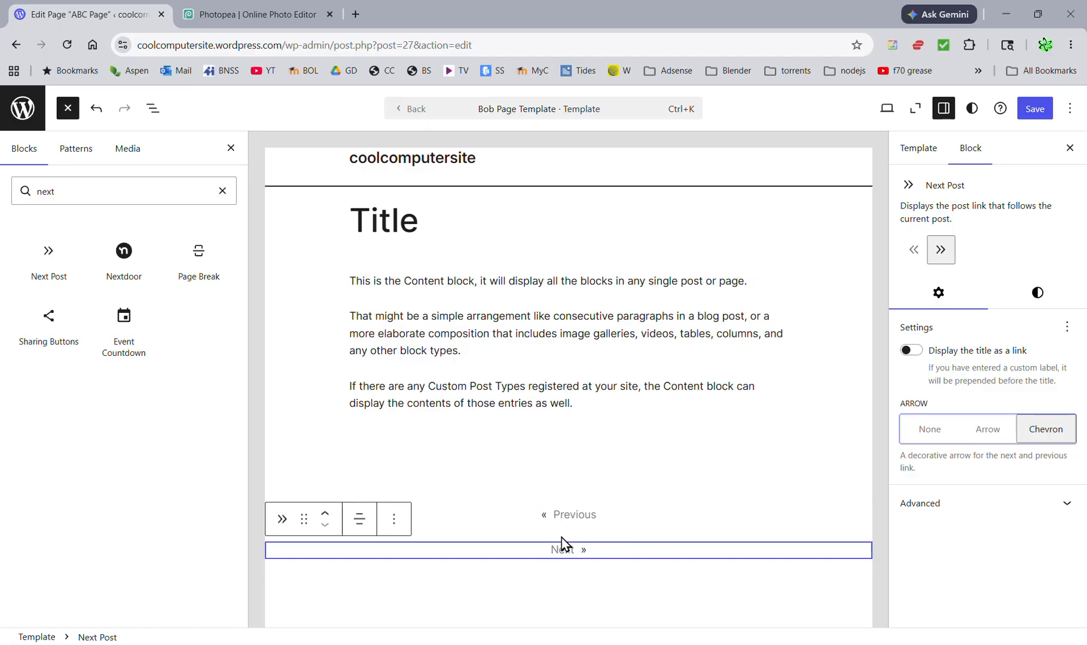
pyautogui.click(450, 587)
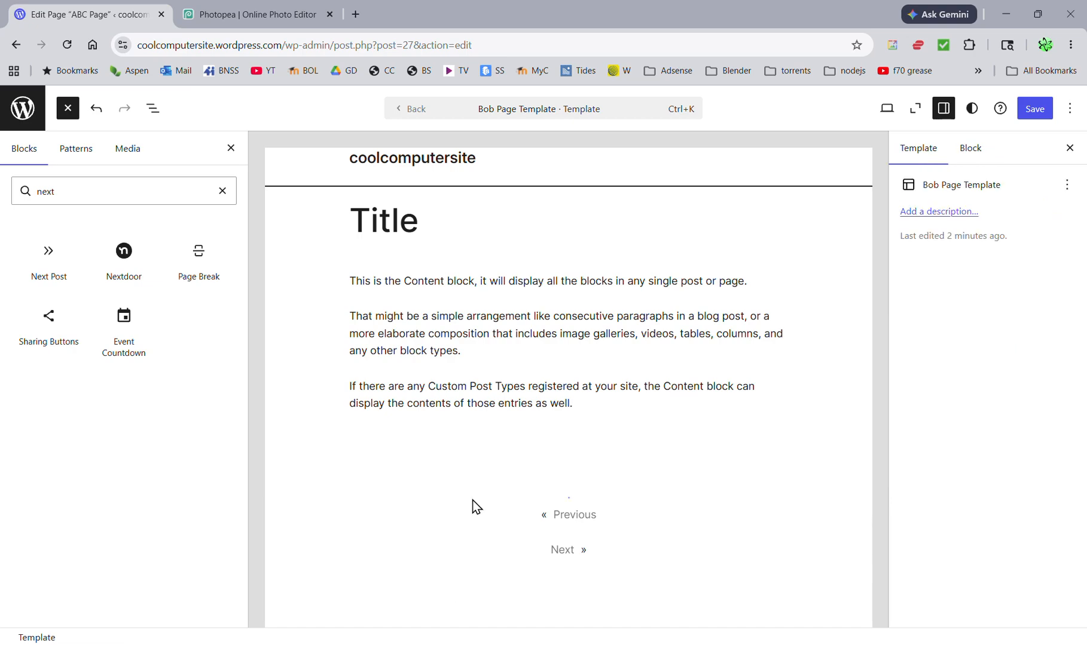
# - Save the changes to both Bob Page Template and ABC Page, and open the live site
pyautogui.click(1030, 117)
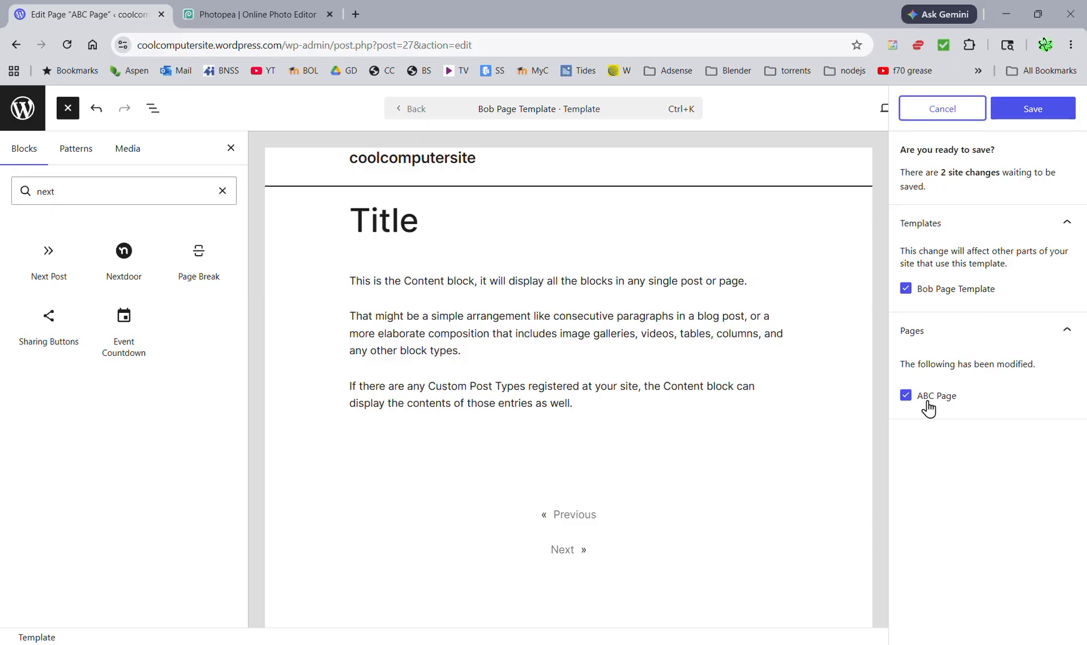
pyautogui.click(1021, 112)
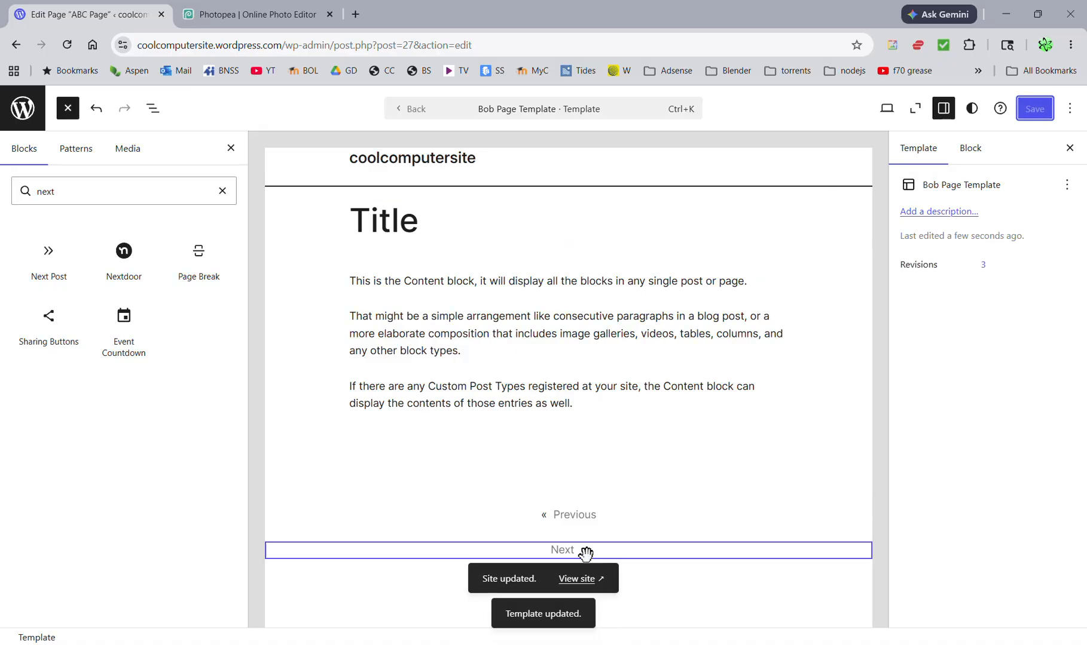
pyautogui.click(585, 579)
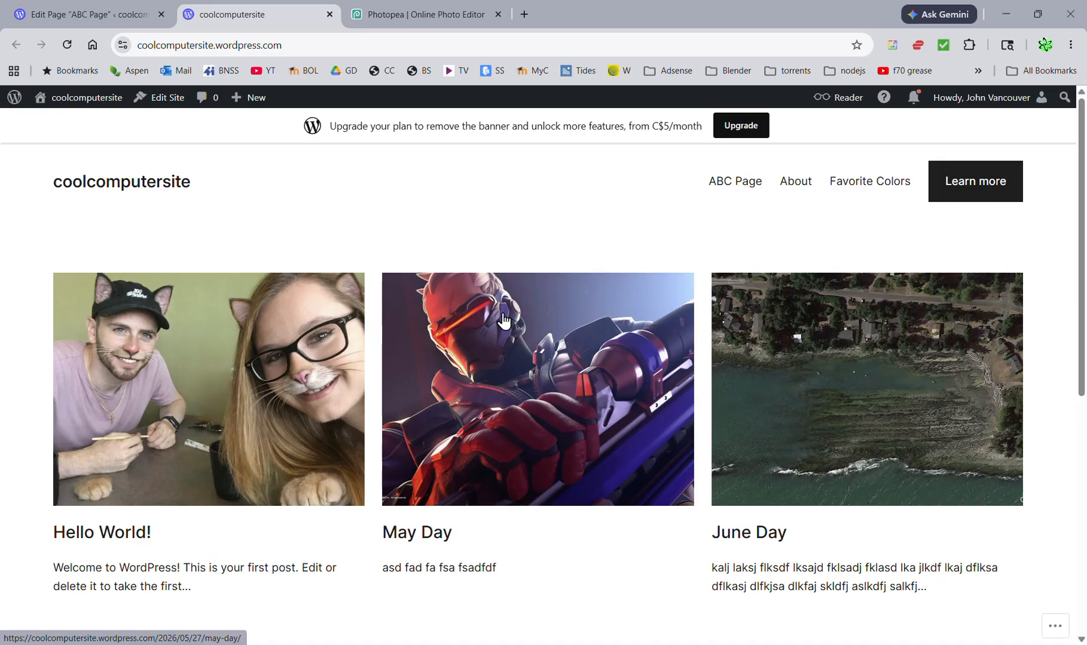
# - Look over the live homepage from its header and post grid down to the footer
pyautogui.scroll(-7, 505, 320)
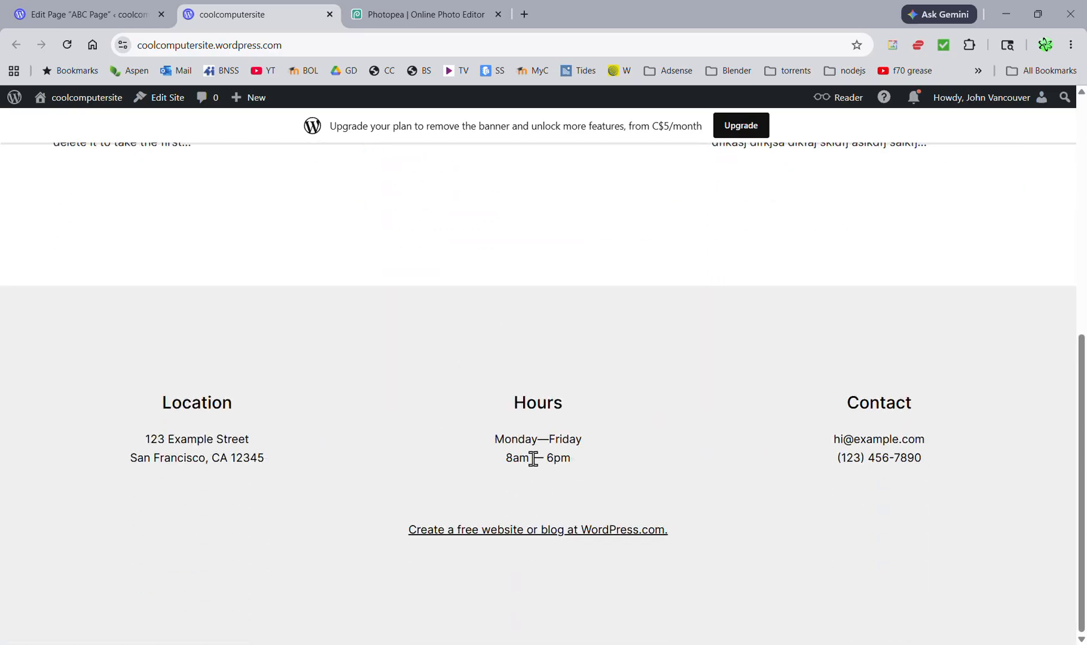
pyautogui.scroll(7, 533, 459)
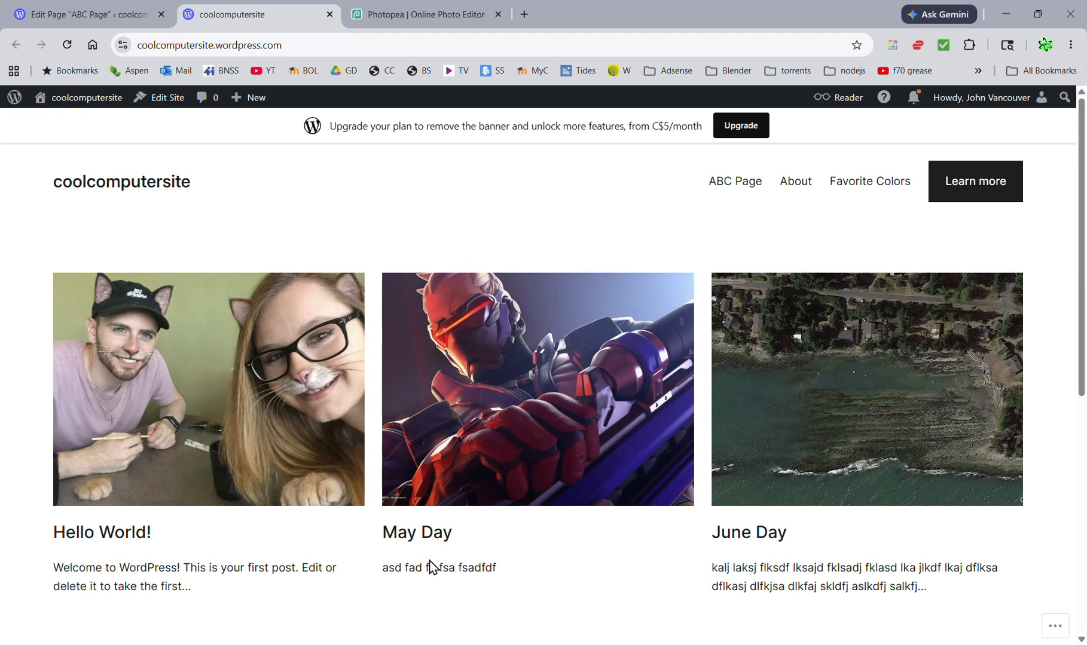
pyautogui.scroll(-5, 471, 476)
pyautogui.scroll(3, 480, 475)
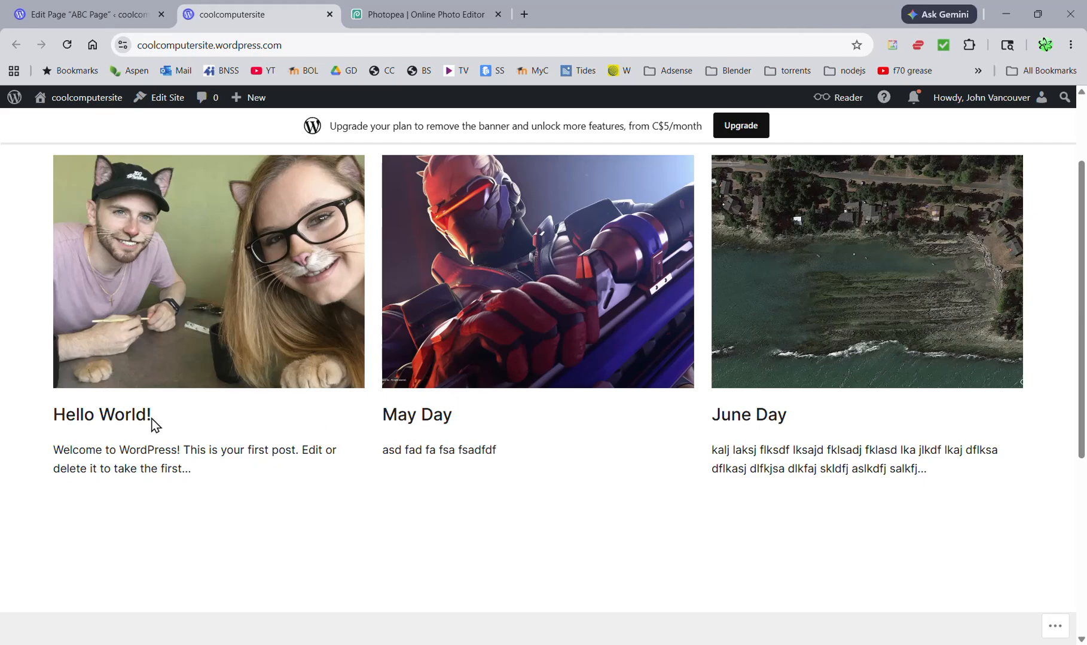
pyautogui.scroll(2, 402, 431)
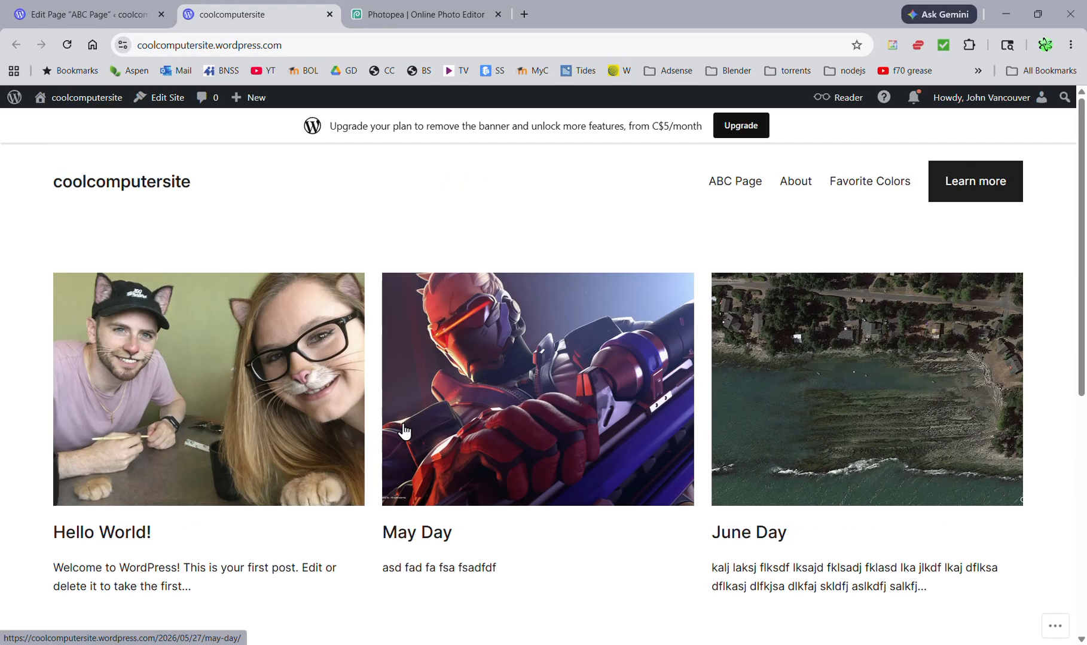
pyautogui.scroll(-2, 402, 429)
pyautogui.scroll(2, 383, 430)
pyautogui.scroll(-2, 368, 431)
# - View the Hello World!, May Day and June Day posts one after another from the homepage
pyautogui.click(118, 426)
pyautogui.scroll(-10, 382, 364)
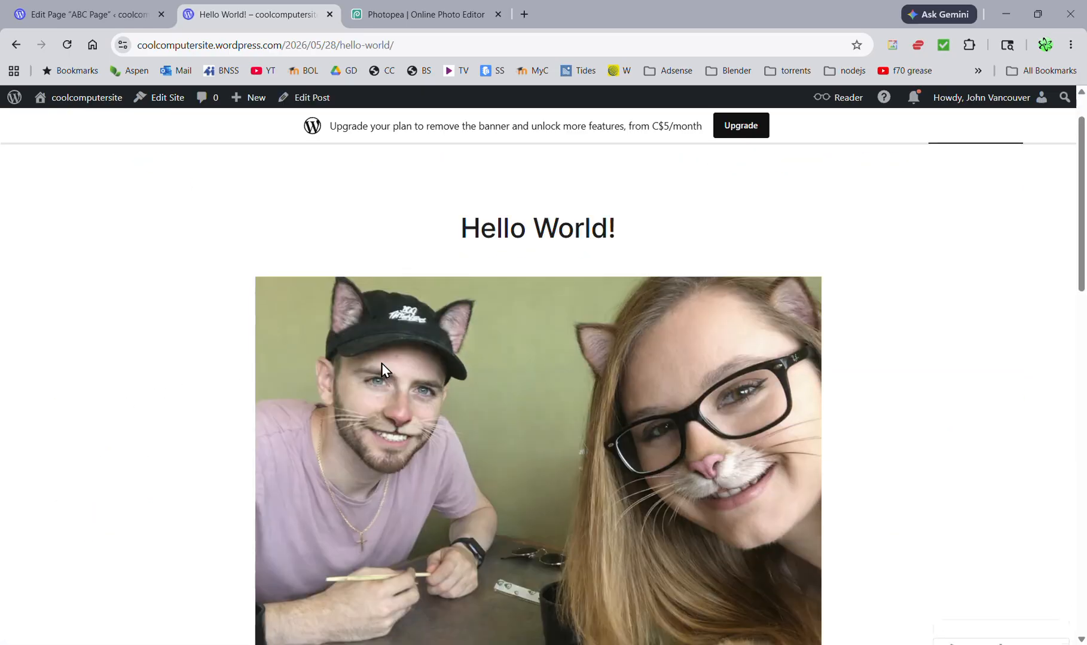
pyautogui.scroll(10, 379, 355)
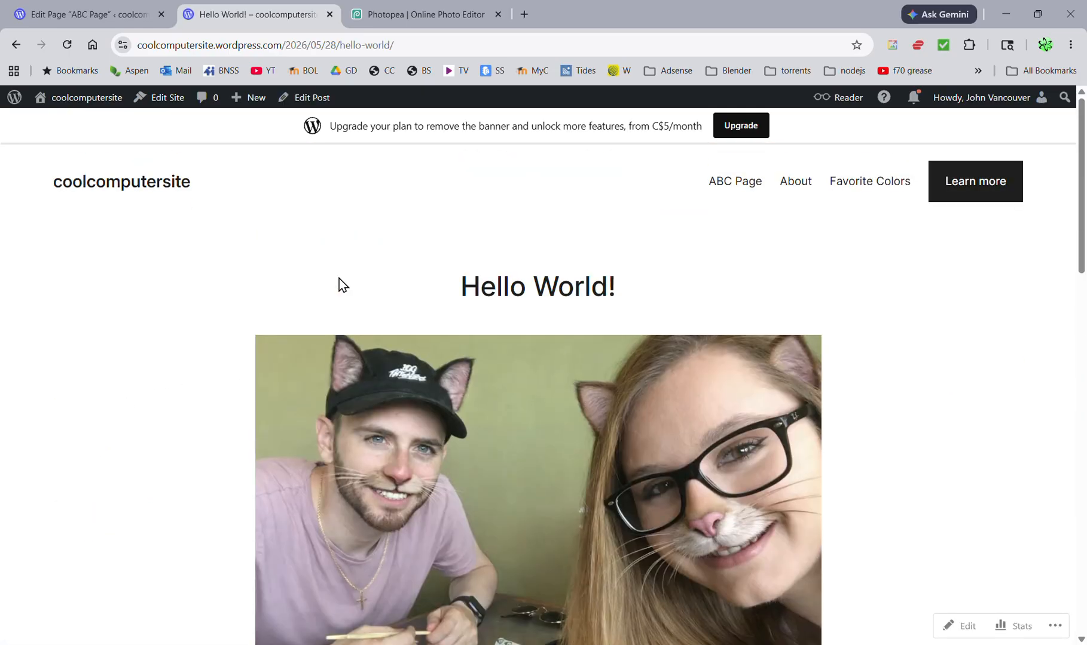
pyautogui.click(154, 191)
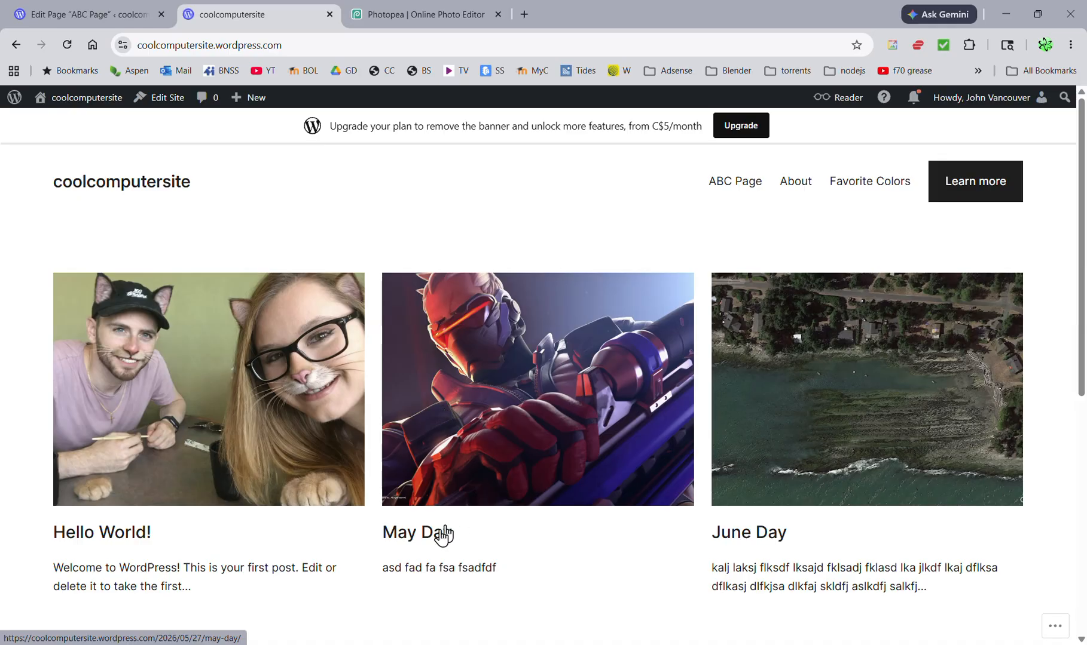
pyautogui.click(426, 539)
pyautogui.scroll(-8, 487, 471)
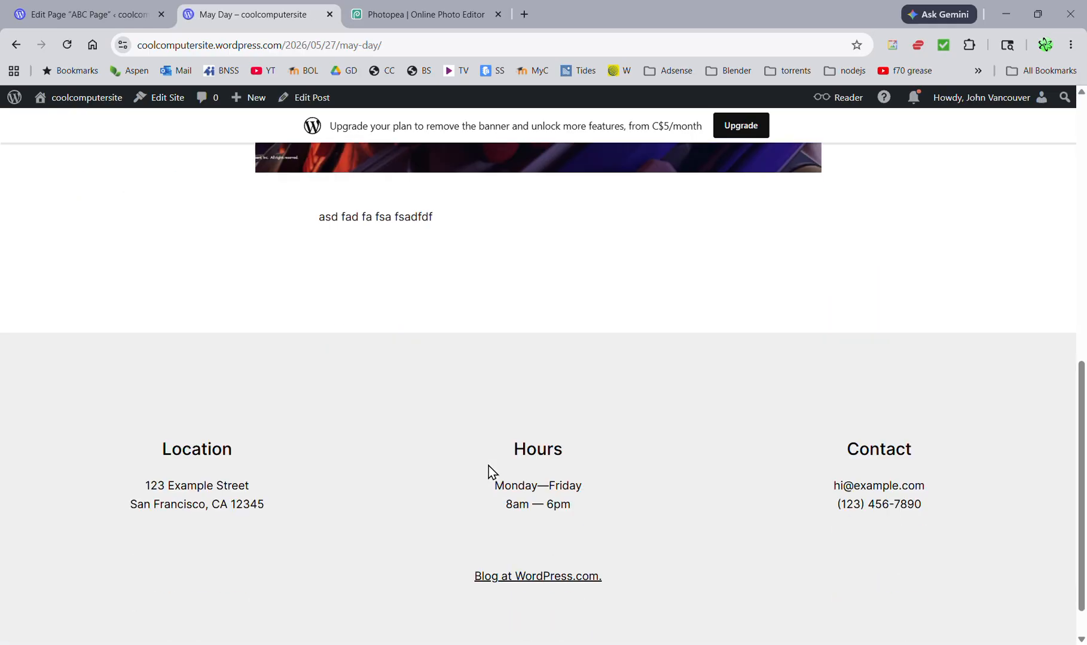
pyautogui.scroll(10, 488, 467)
pyautogui.click(159, 183)
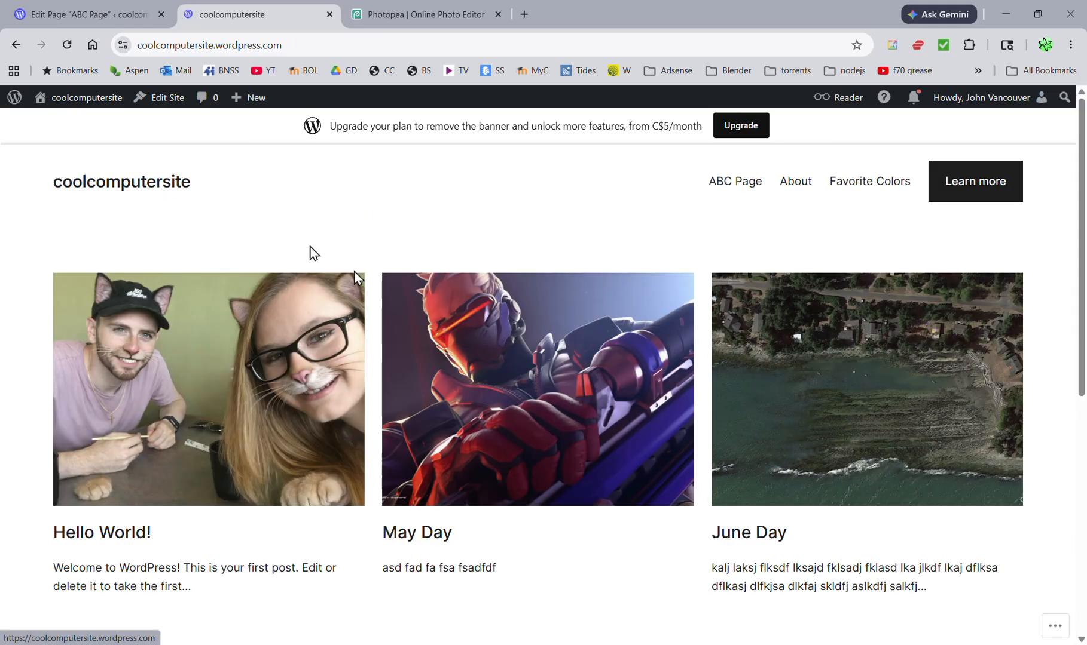
pyautogui.click(761, 532)
pyautogui.scroll(-10, 560, 421)
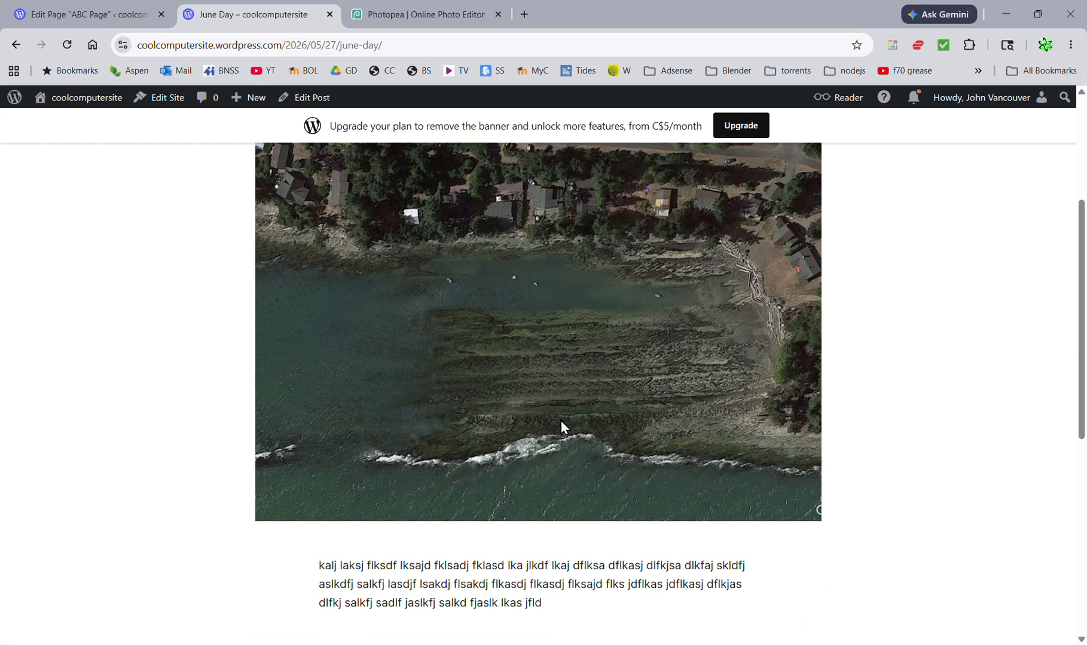
pyautogui.scroll(10, 560, 418)
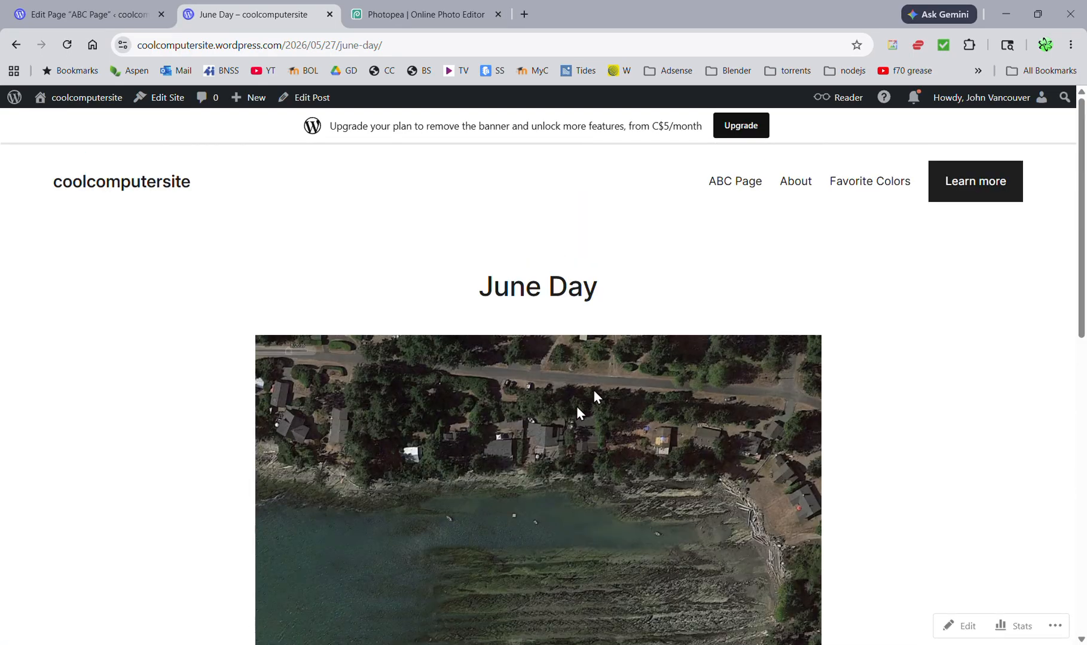
# - Open ABC Page on the live site and test its Next and Previous links
pyautogui.click(738, 187)
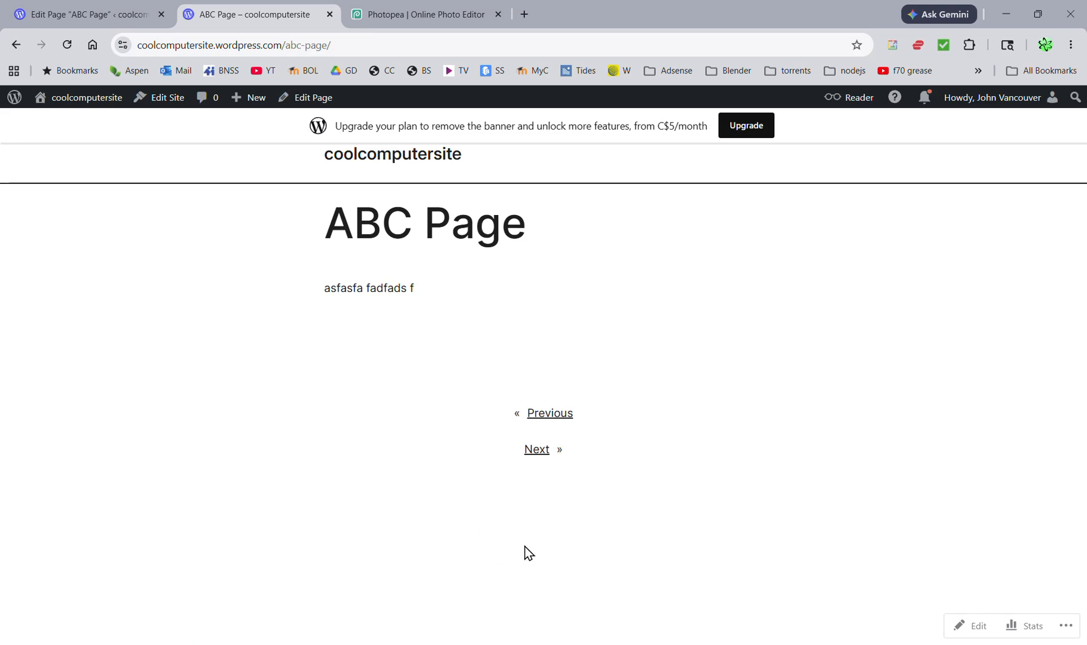
pyautogui.click(535, 455)
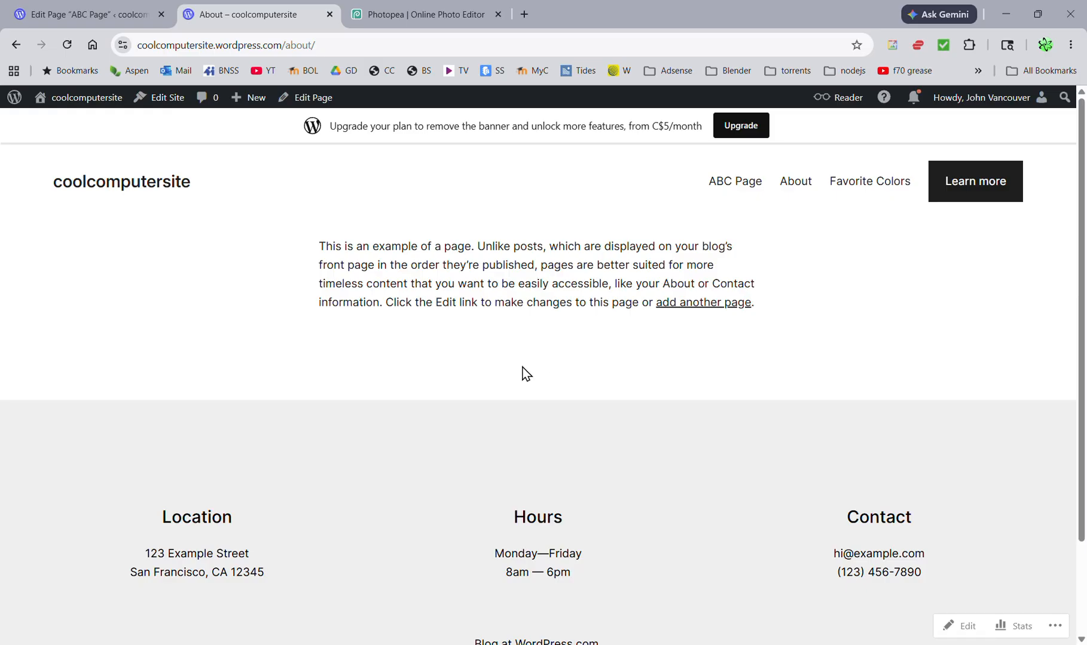
pyautogui.click(15, 46)
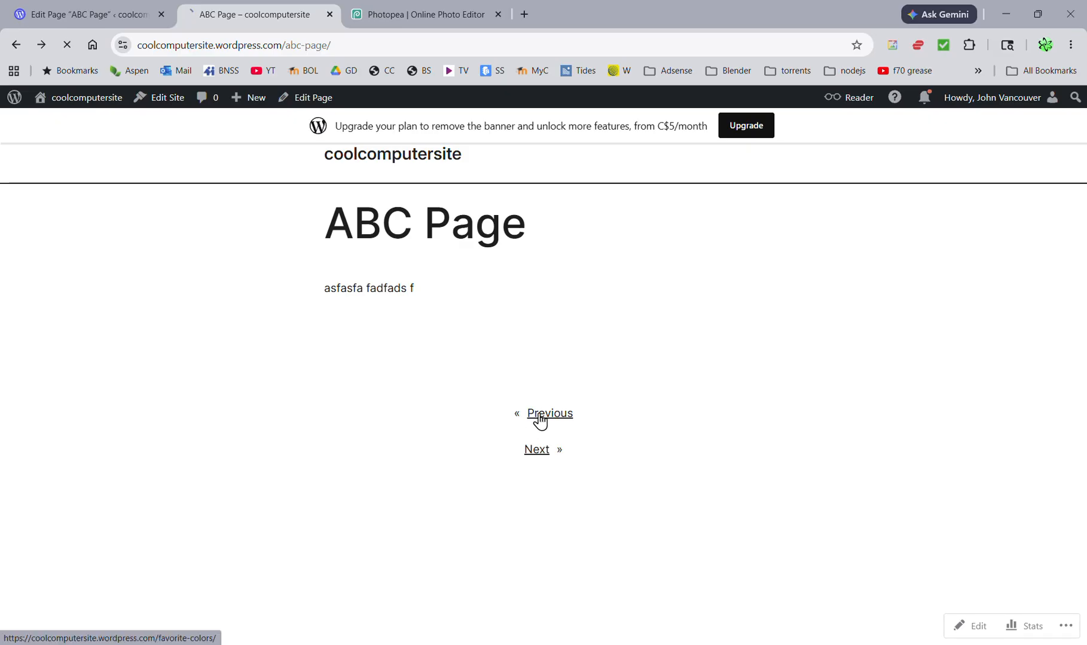
pyautogui.click(538, 413)
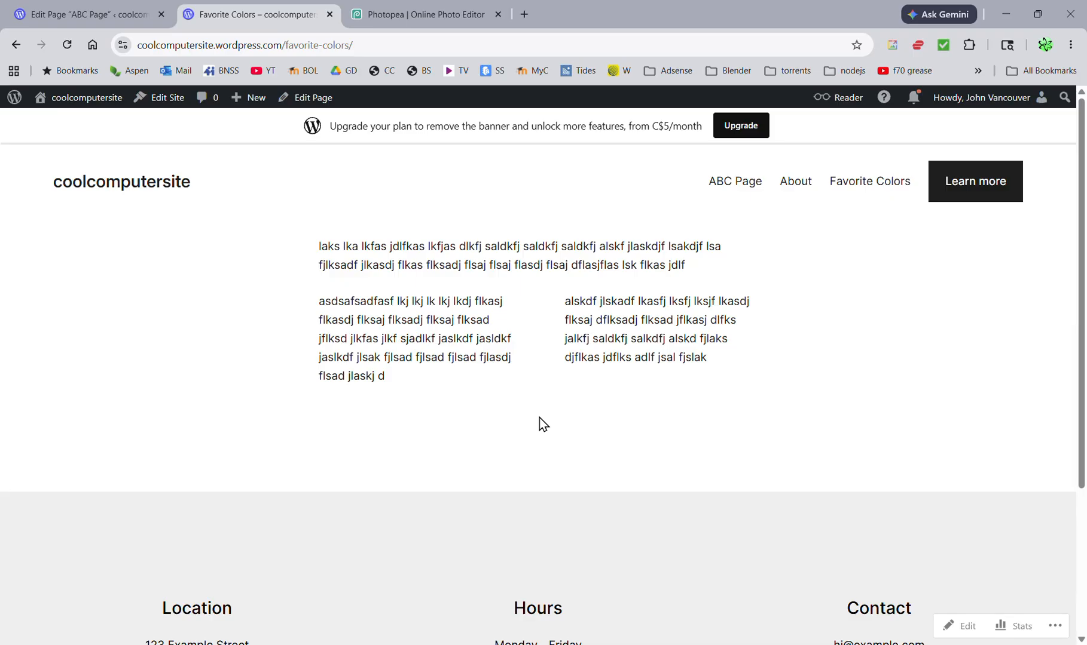
# - Go to the site's dashboard and open the list of all pages
pyautogui.moveTo(60, 97)
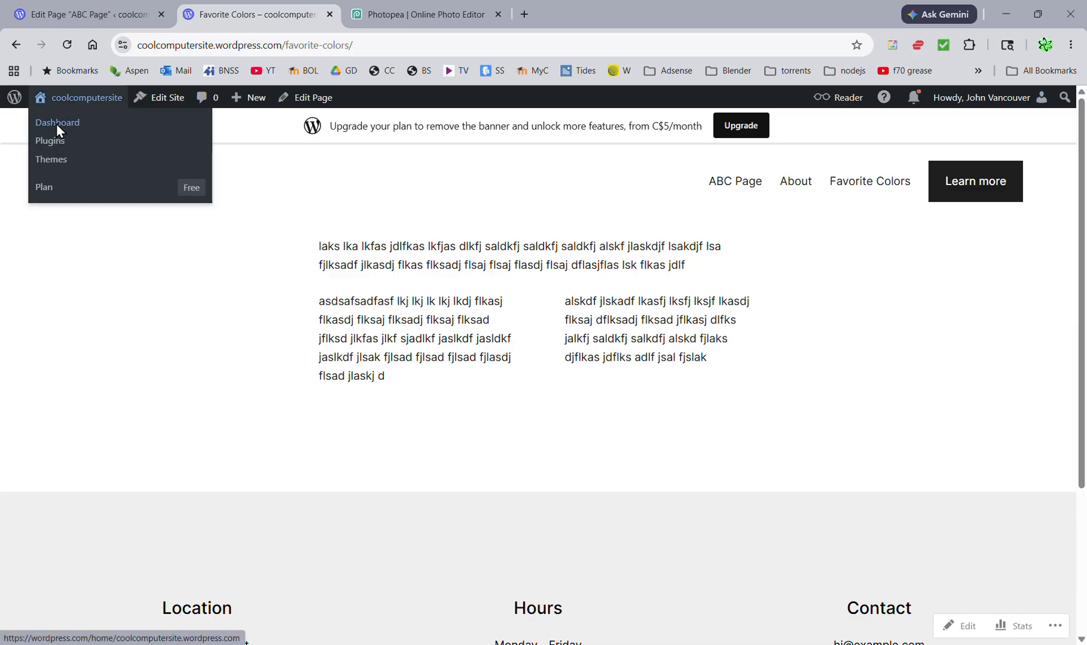
pyautogui.click(55, 123)
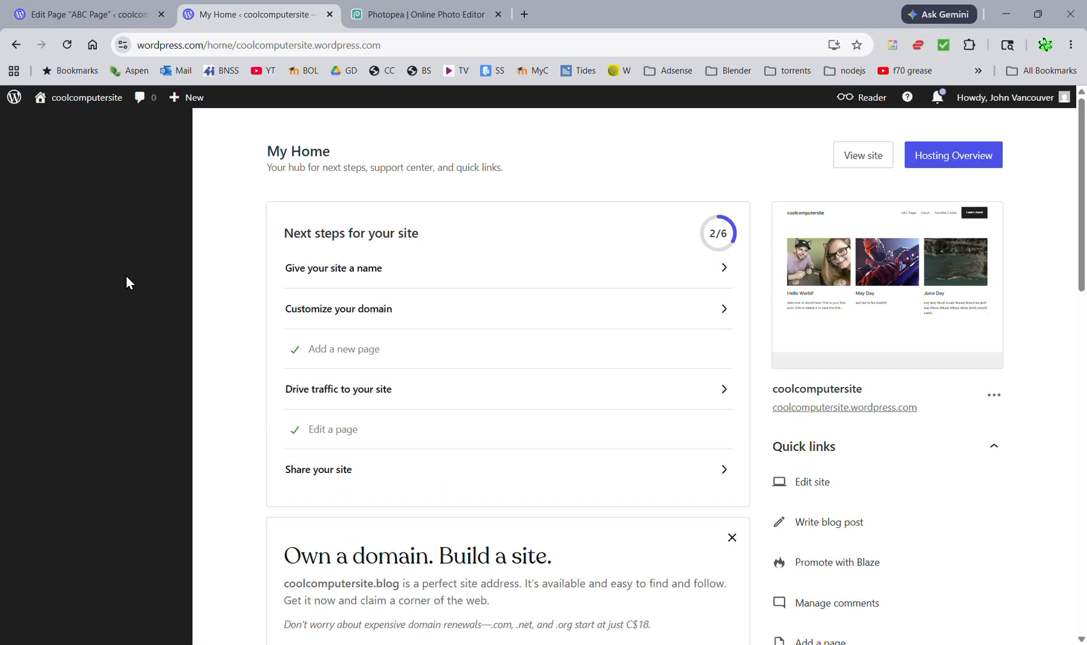
pyautogui.moveTo(127, 276)
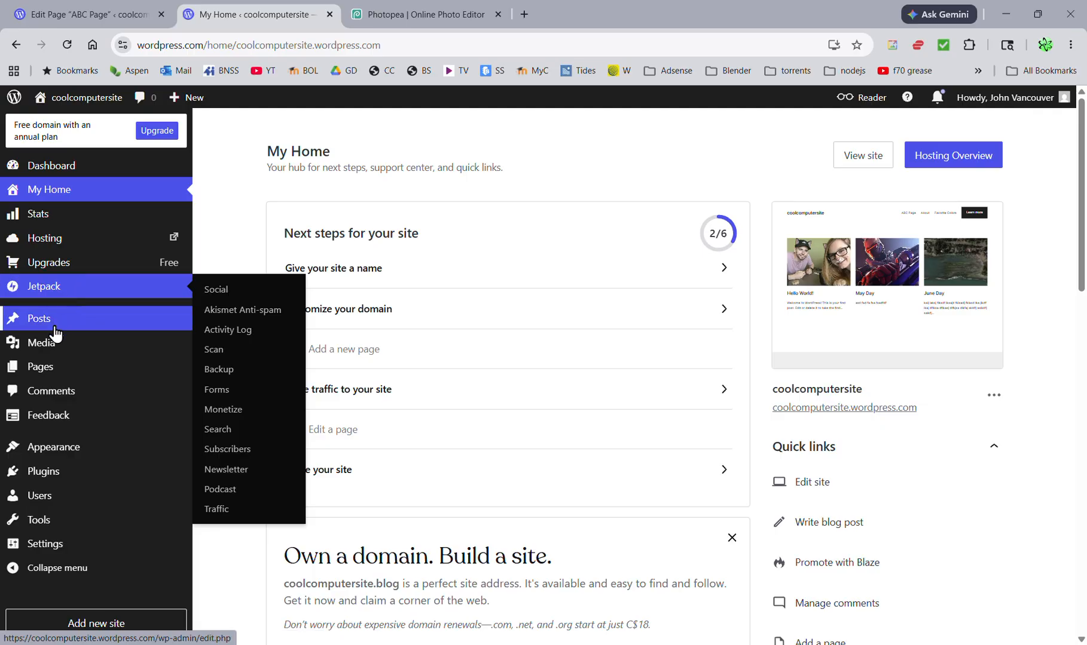
pyautogui.click(63, 375)
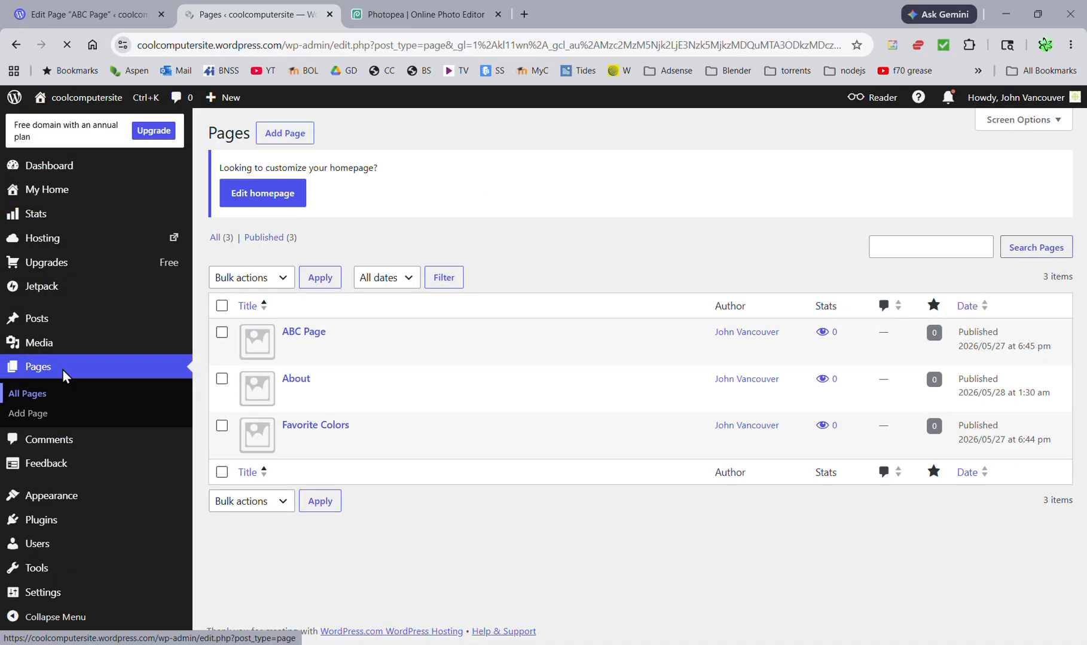
# - Open the About page for editing, change its template to Bob Page Template and save the page
pyautogui.moveTo(260, 433)
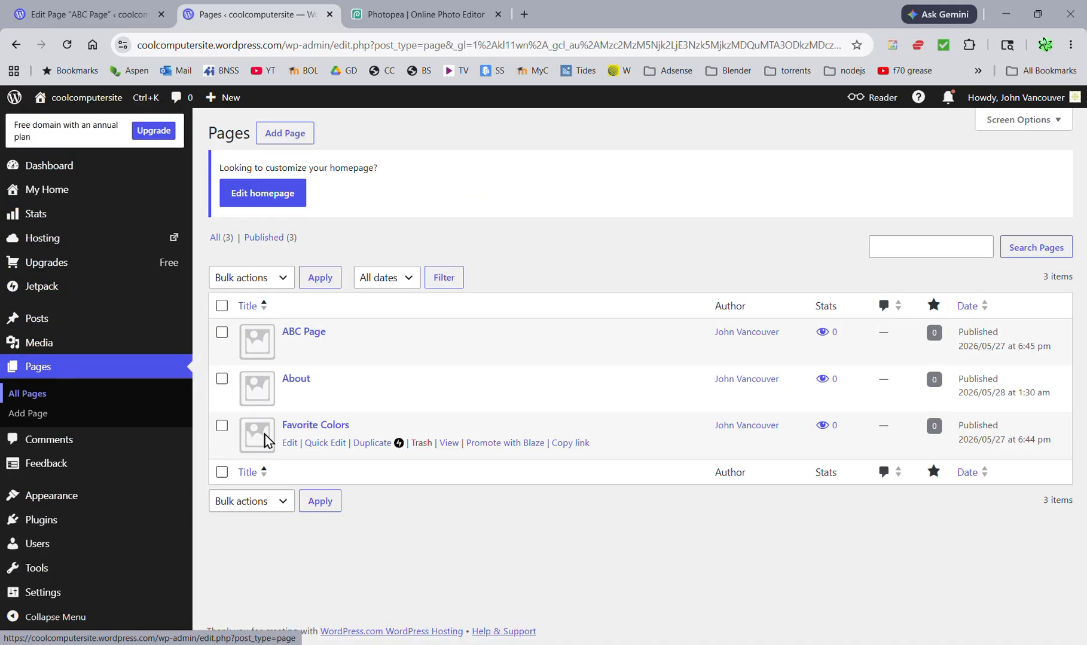
pyautogui.moveTo(286, 381)
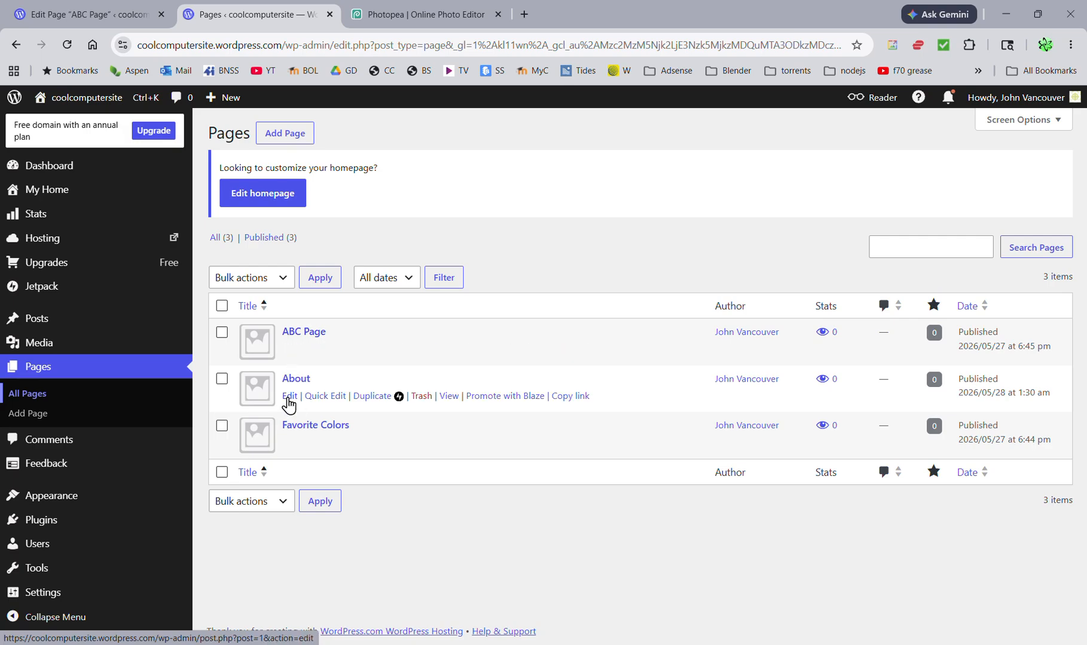
pyautogui.click(289, 397)
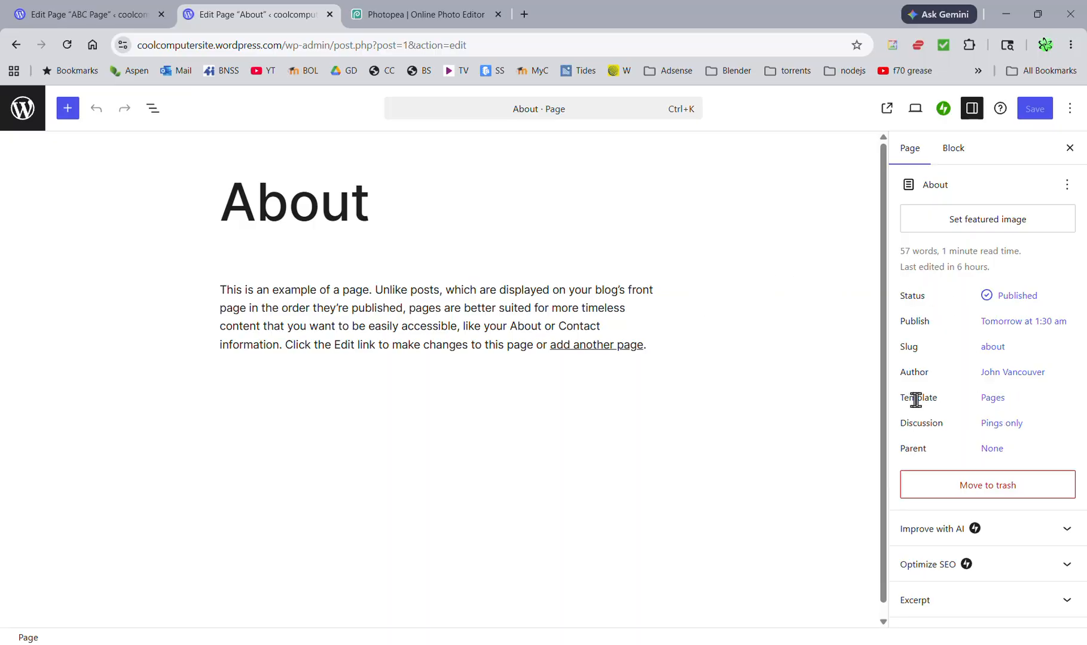
pyautogui.click(991, 399)
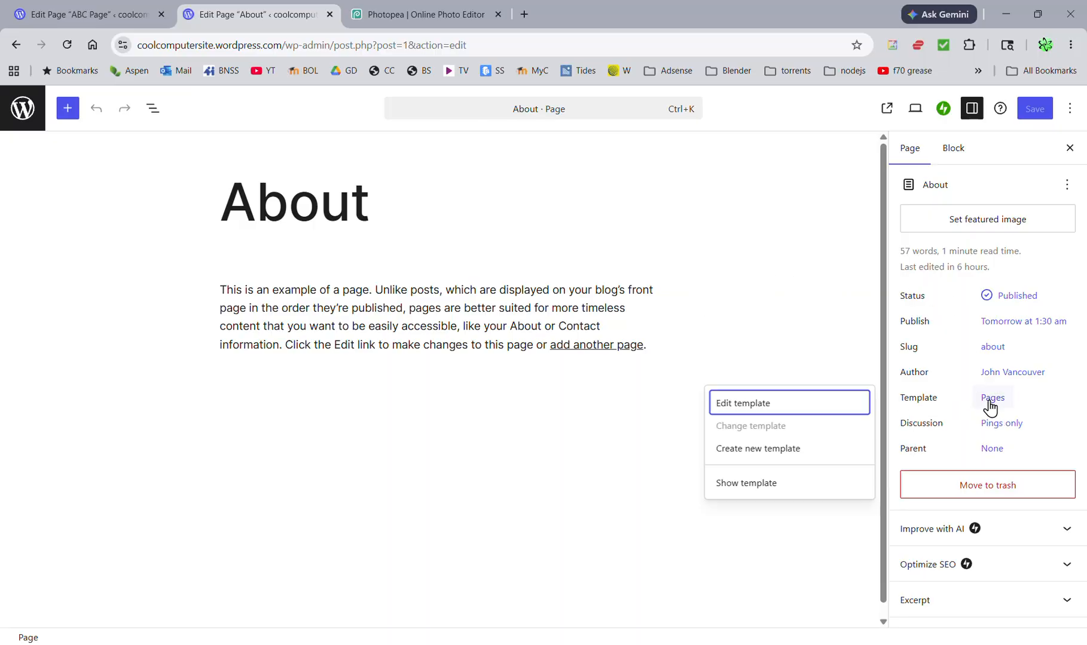
pyautogui.click(733, 429)
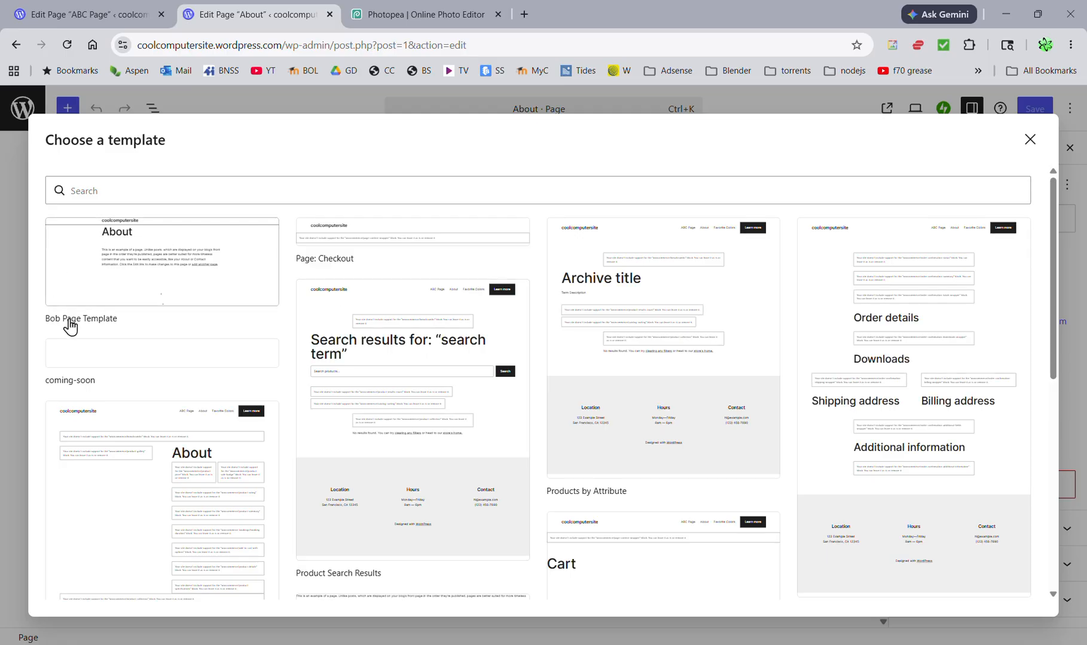
pyautogui.click(77, 191)
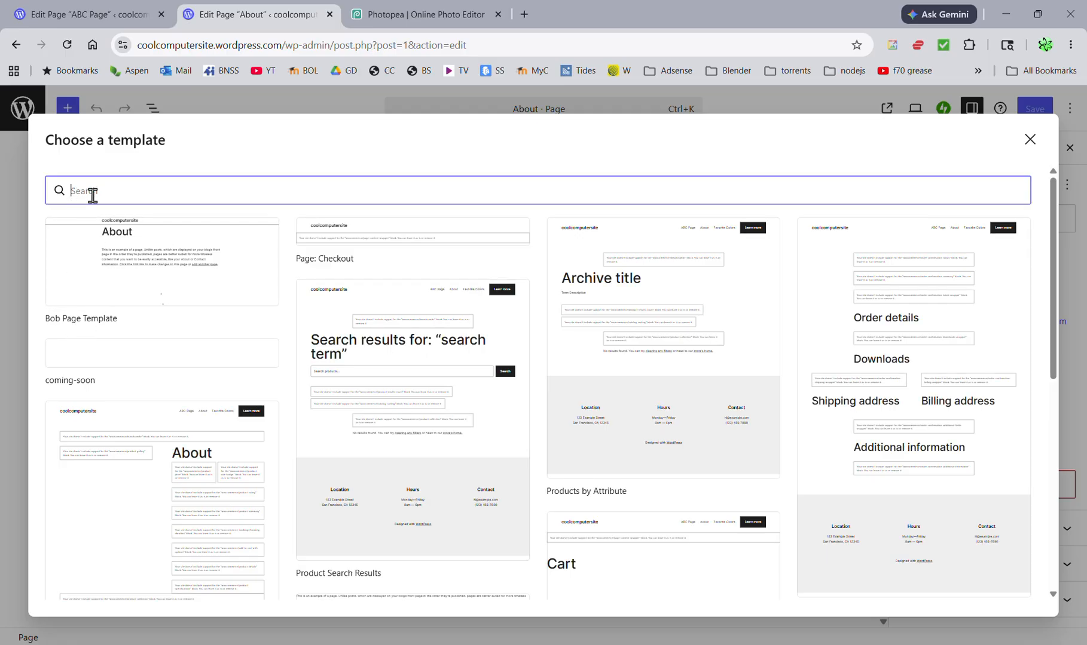
pyautogui.write('Bob')
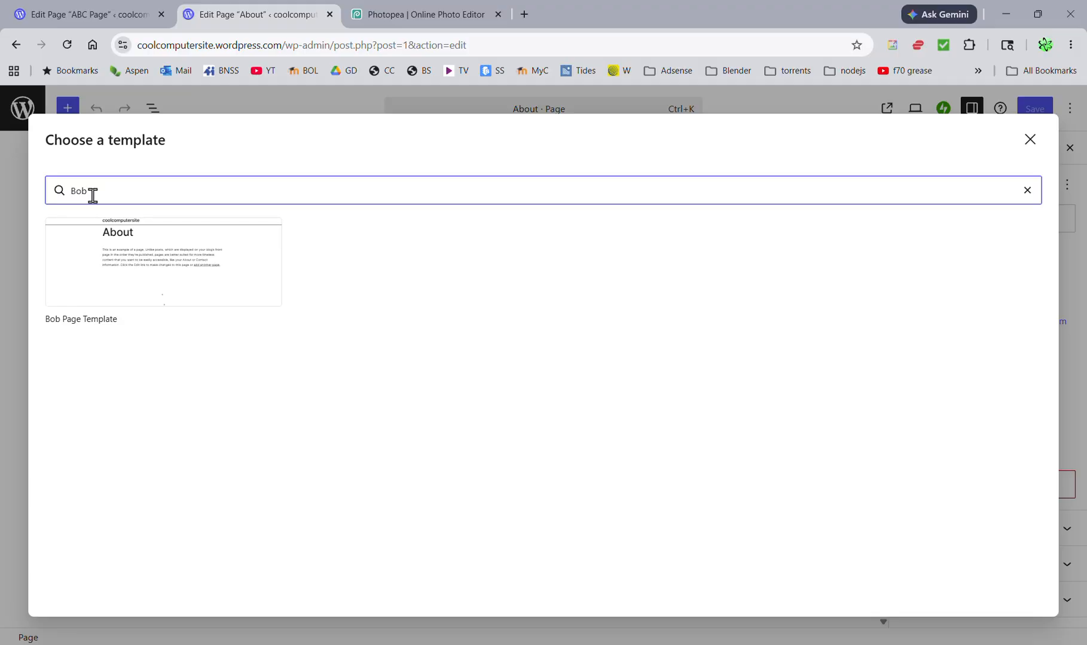
pyautogui.click(153, 258)
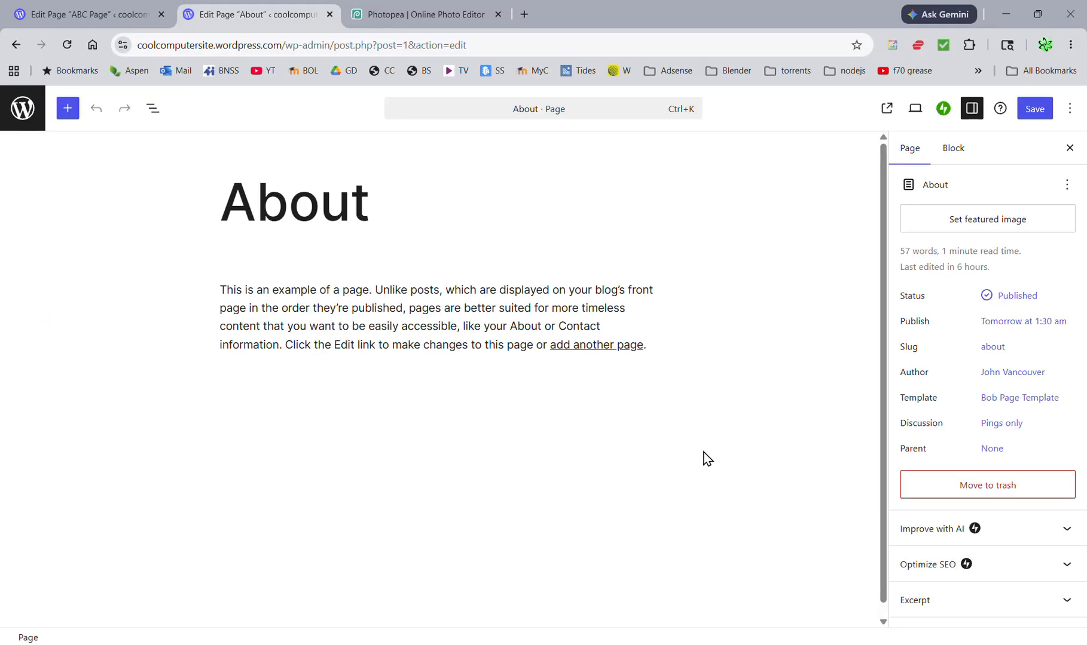
pyautogui.click(1034, 108)
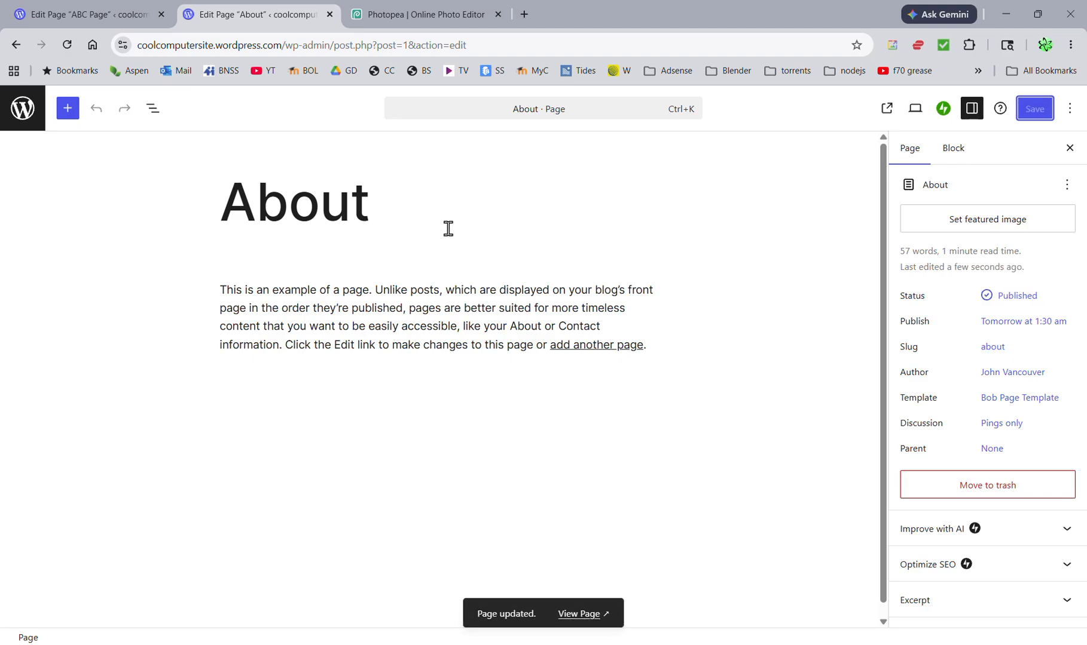
# - Open the Favorite Colors page for editing, change its template to Bob Page Template and save the page
pyautogui.click(24, 113)
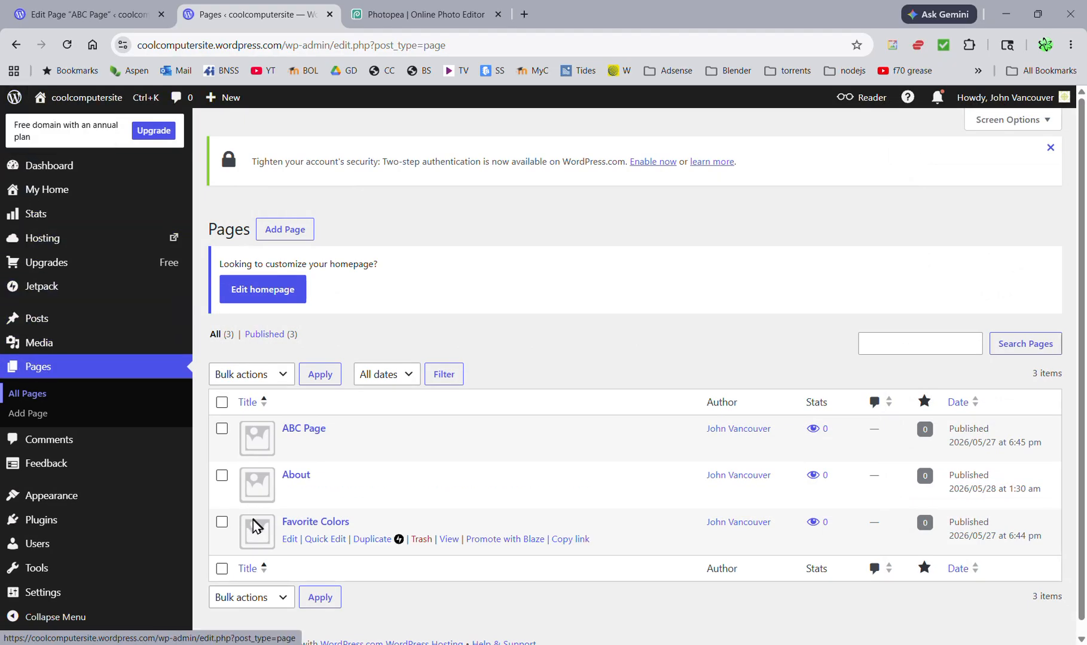
pyautogui.click(290, 543)
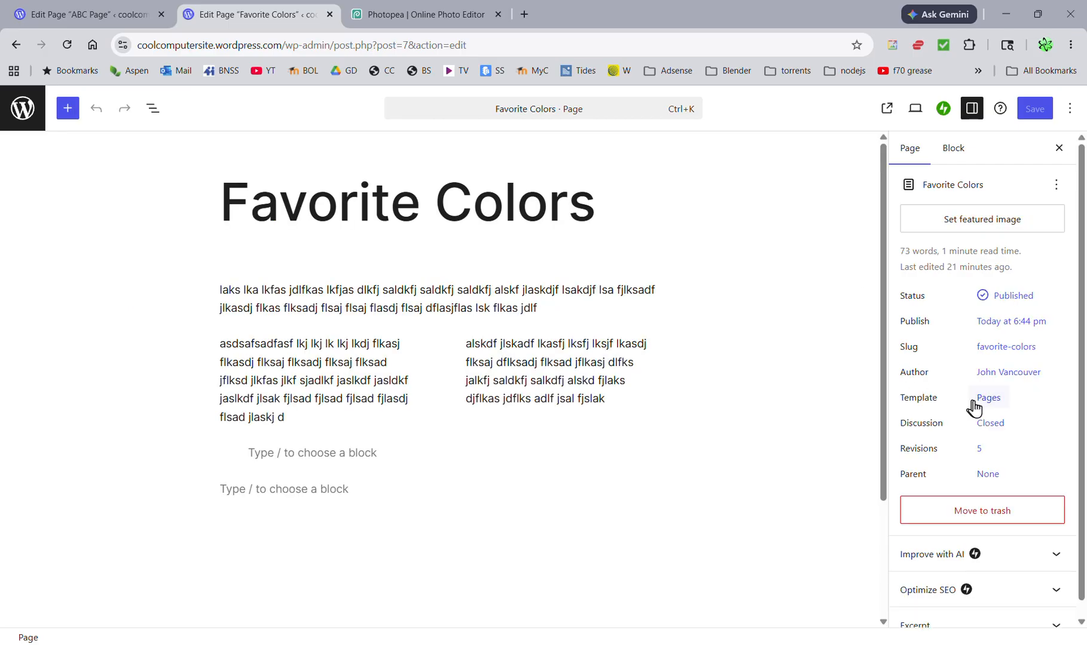
pyautogui.click(985, 399)
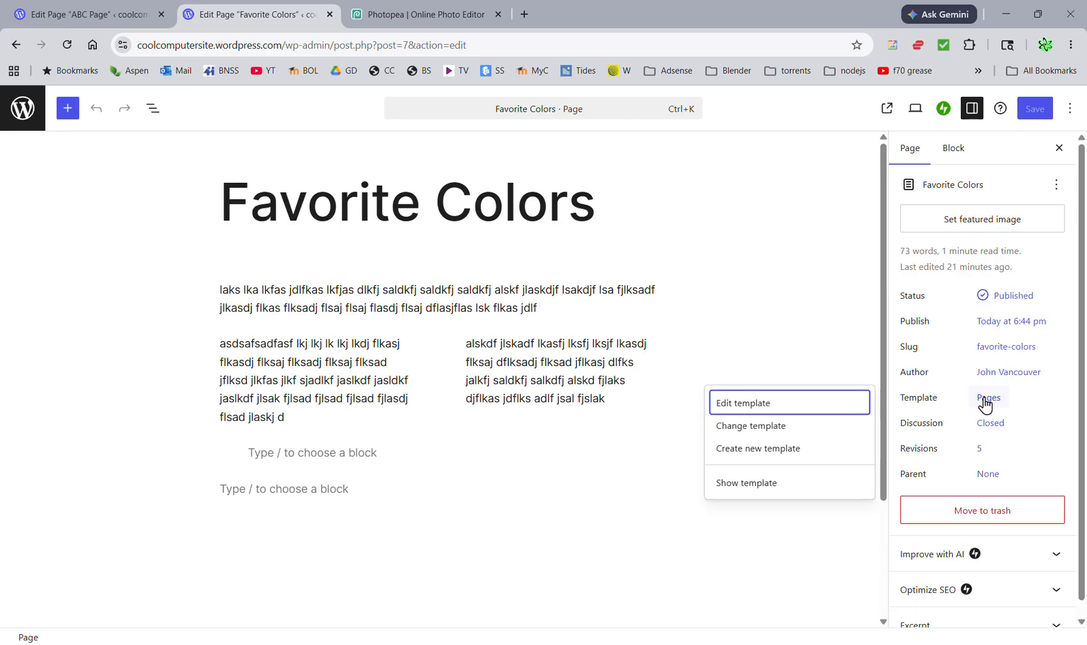
pyautogui.click(752, 428)
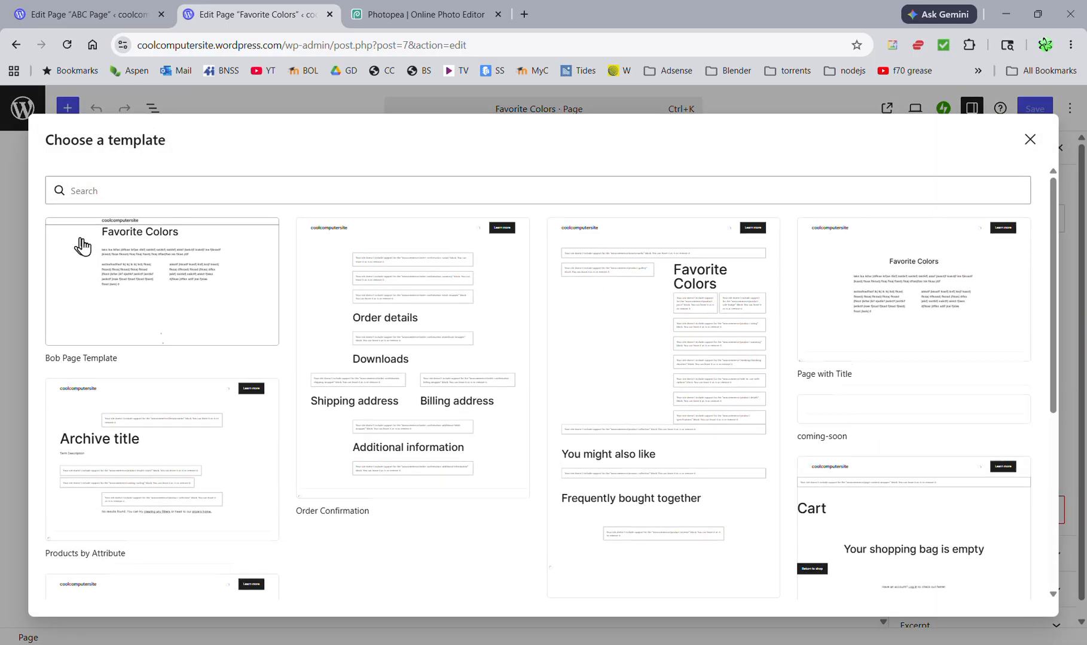
pyautogui.click(123, 196)
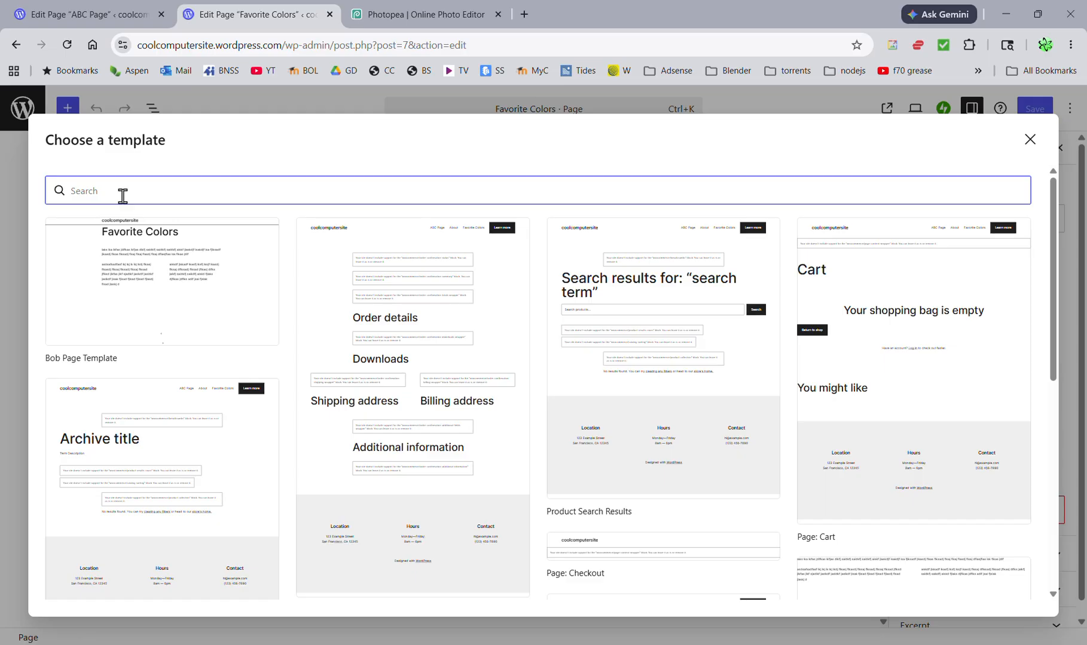
pyautogui.write('bo')
pyautogui.click(135, 275)
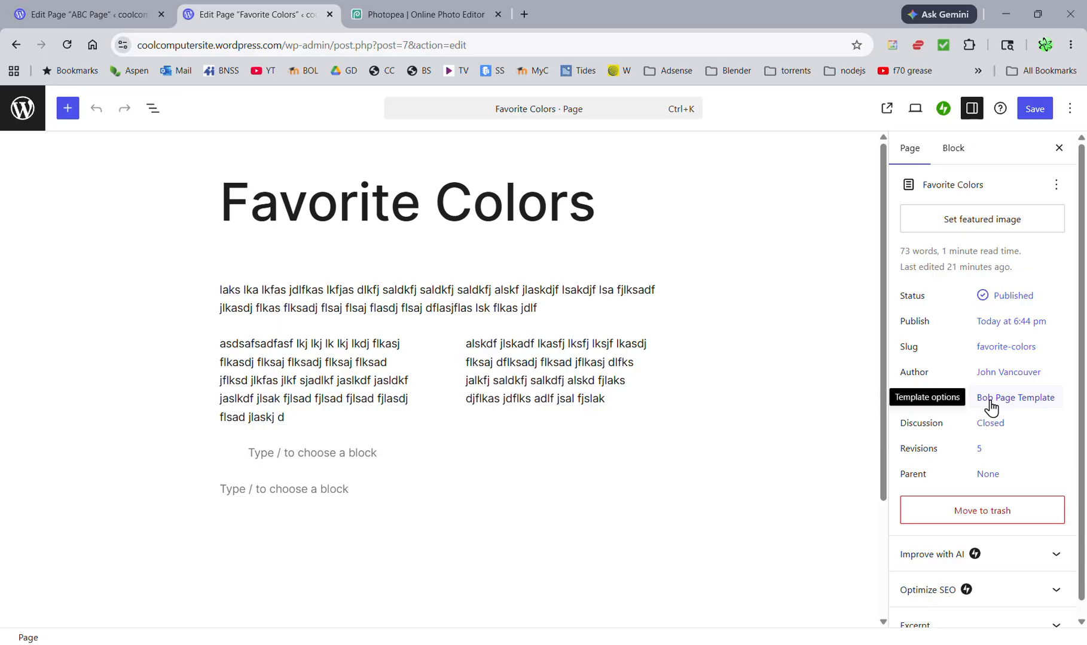
pyautogui.hotkey('ctrl', 's')
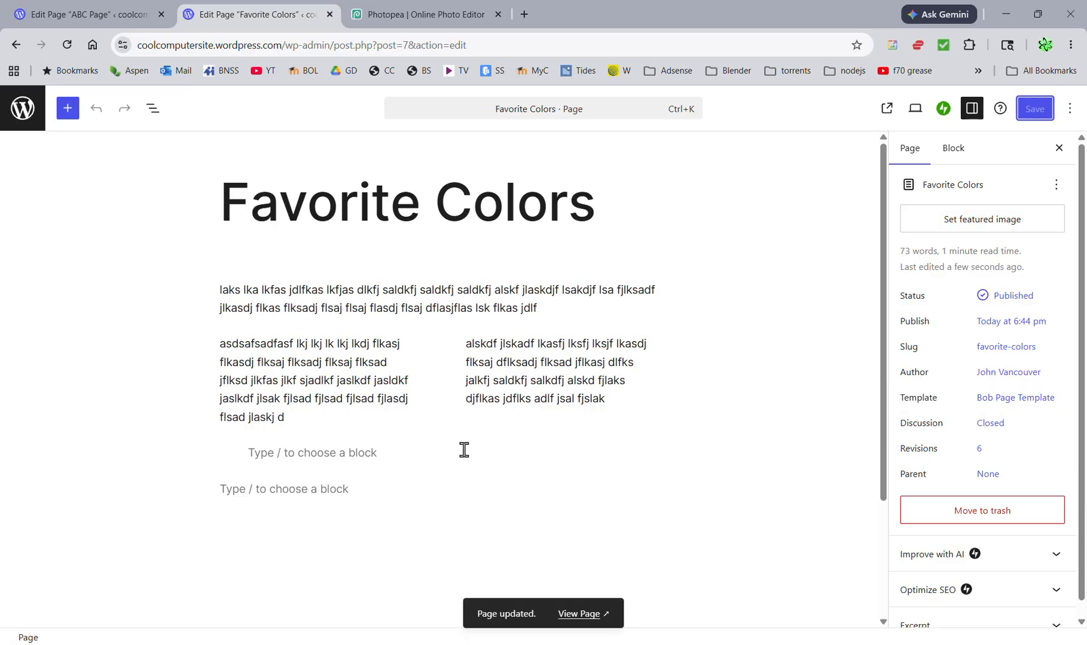
# - Go to the list of all posts and open the June Day post for editing
pyautogui.moveTo(441, 367)
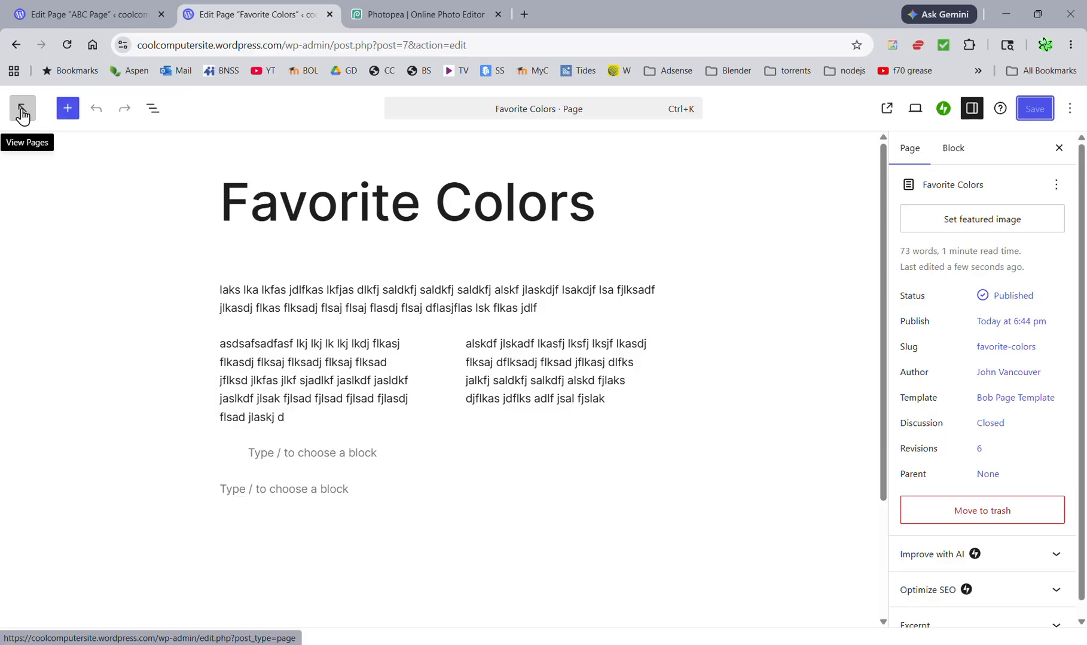
pyautogui.click(23, 114)
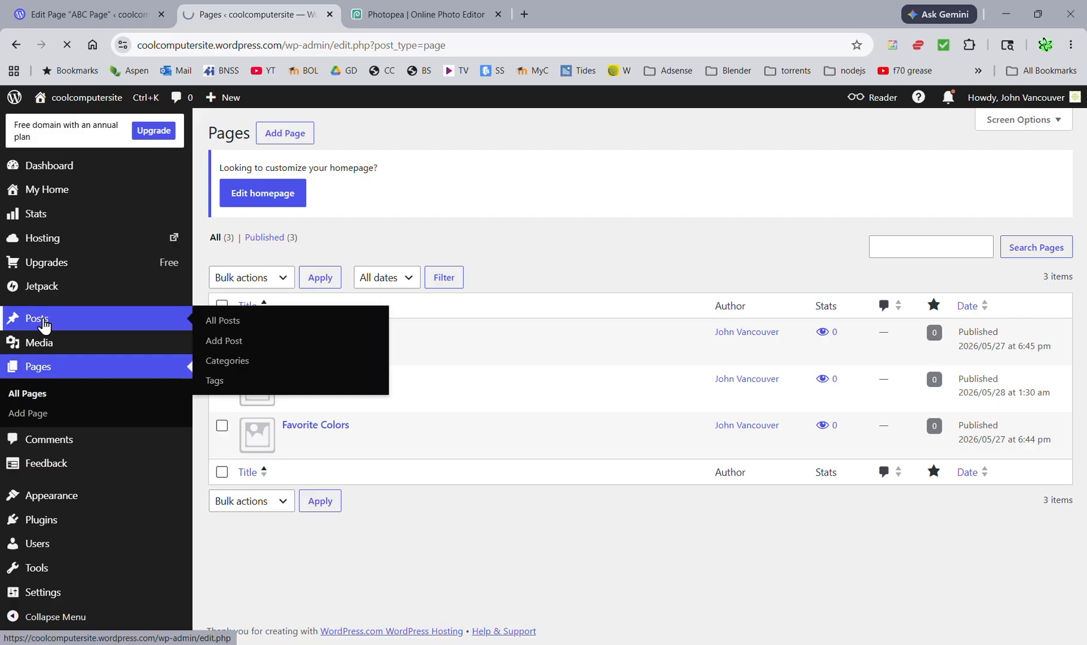
pyautogui.click(43, 323)
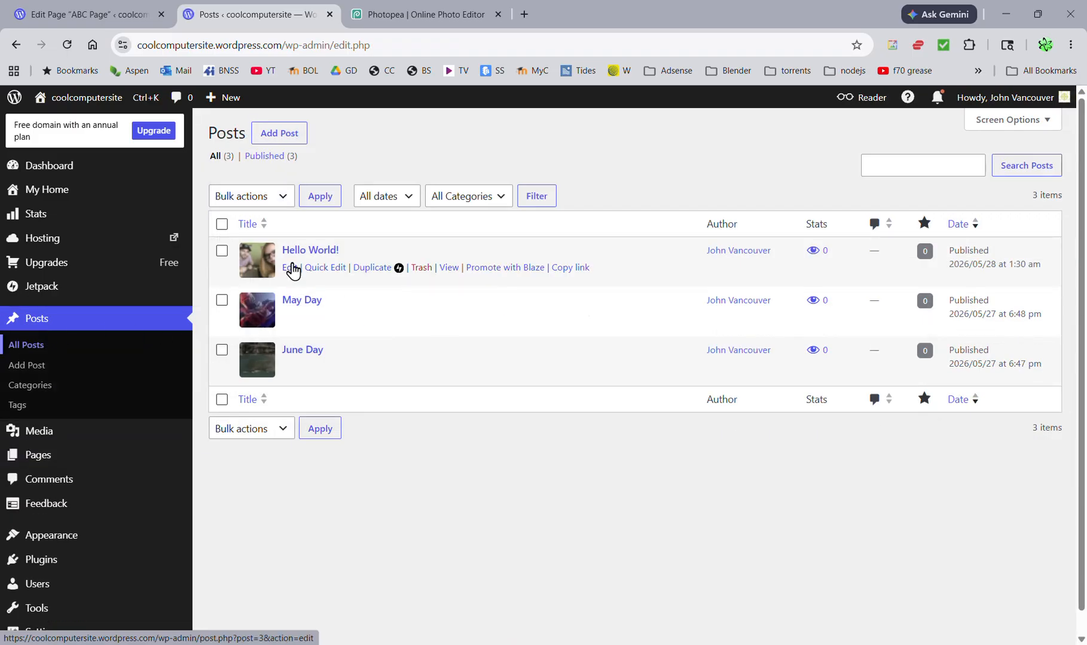
pyautogui.click(287, 371)
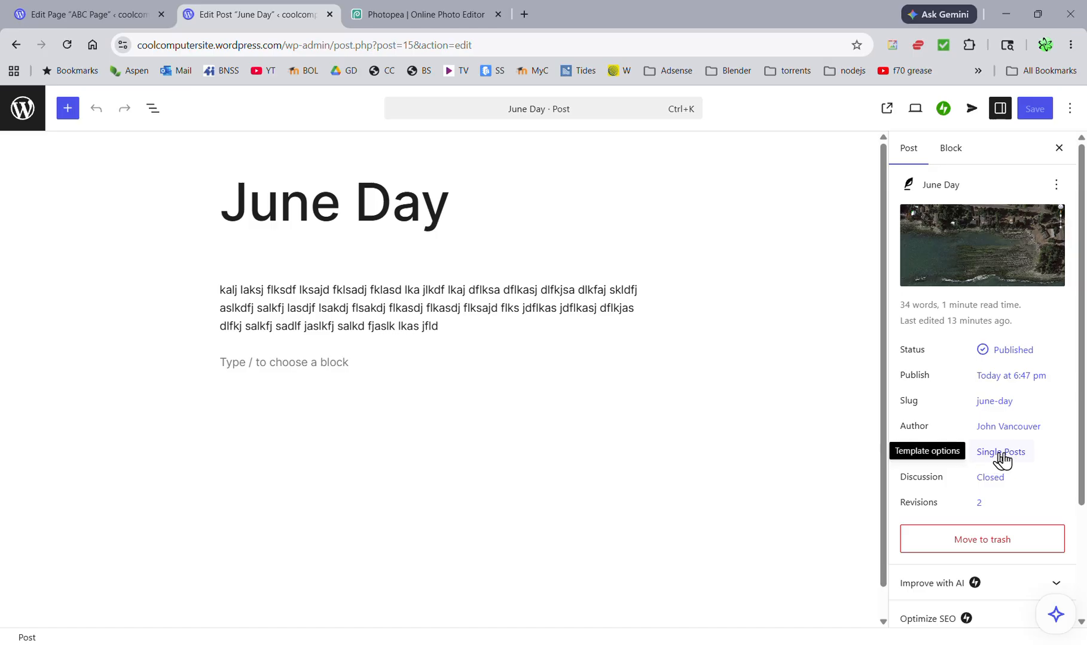
# - Create a new custom template named Bob Post Template for the June Day post
pyautogui.scroll(-1, 596, 405)
pyautogui.scroll(1, 596, 400)
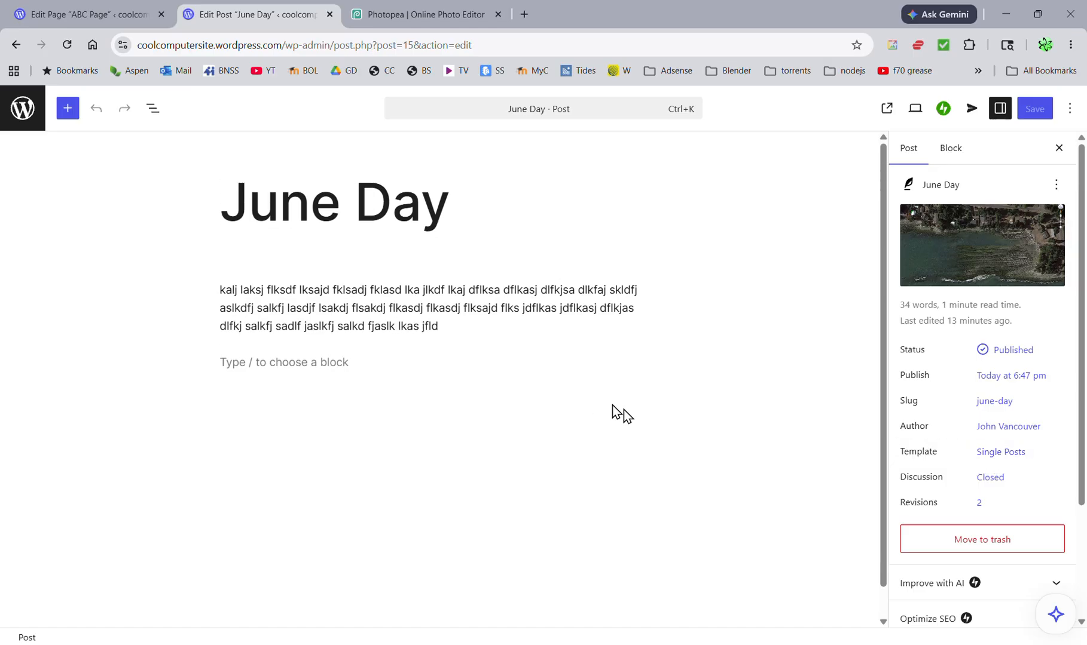
pyautogui.click(986, 460)
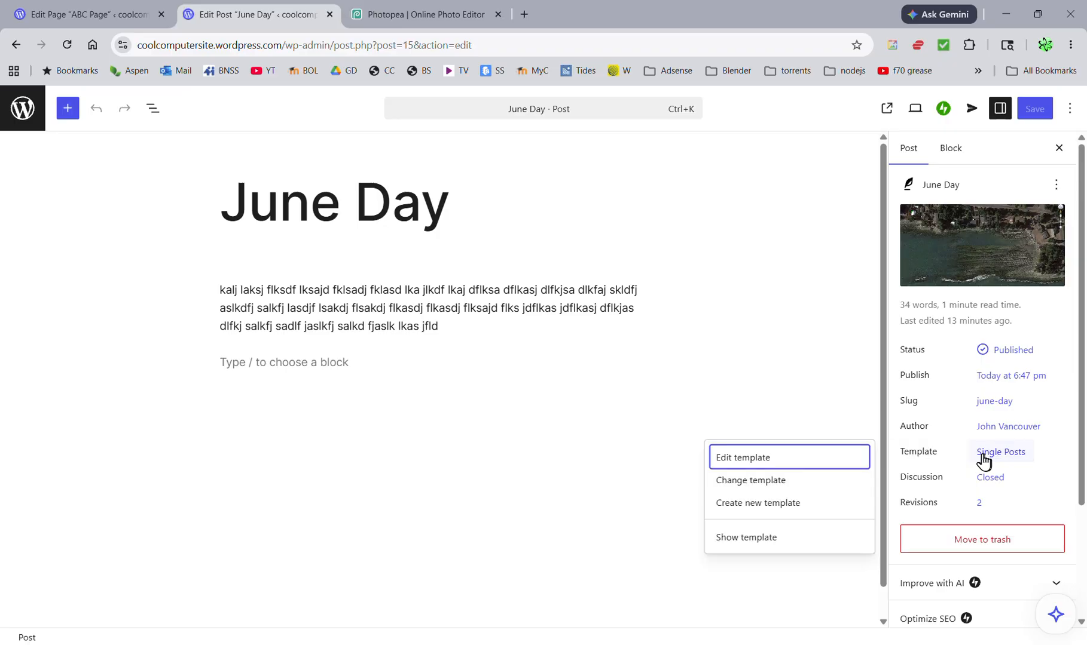
pyautogui.click(739, 506)
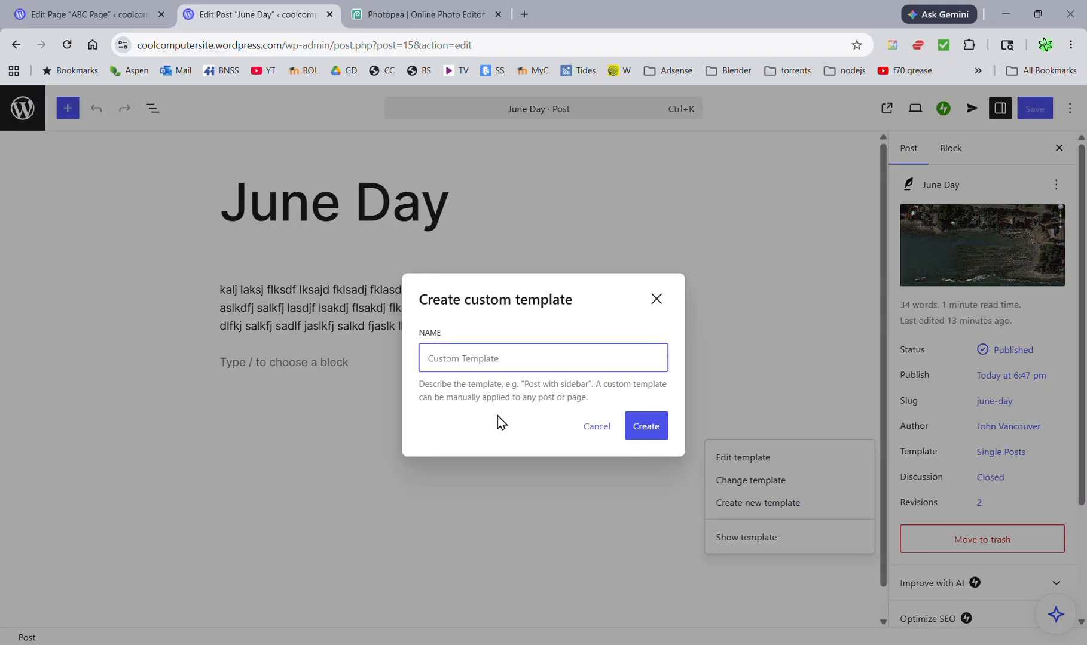
pyautogui.write('Bob Post Template')
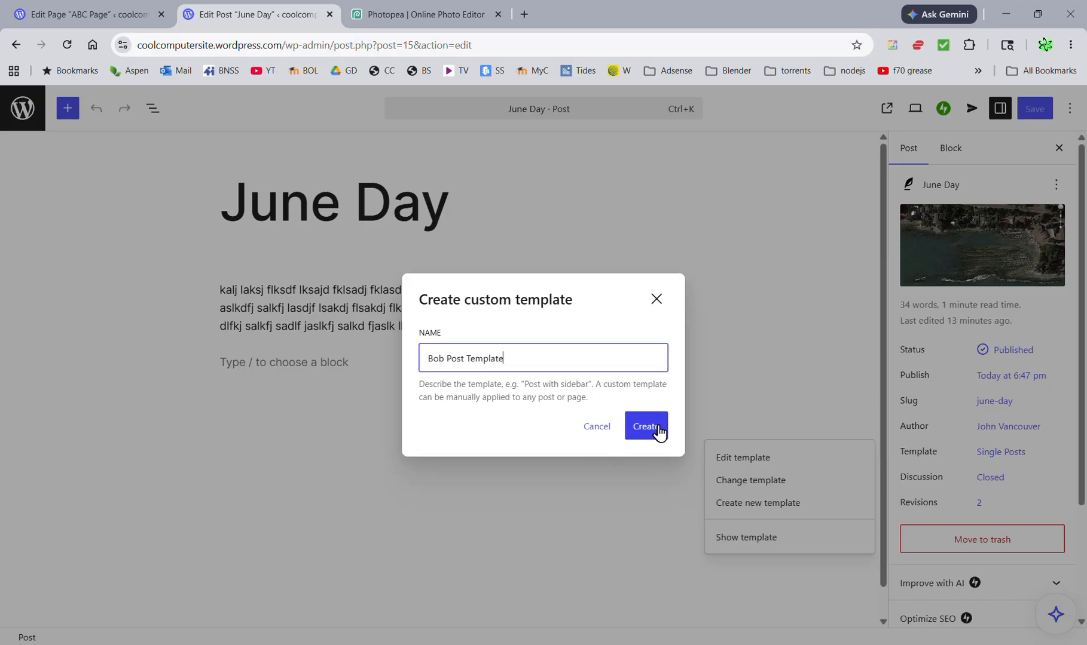
pyautogui.click(651, 431)
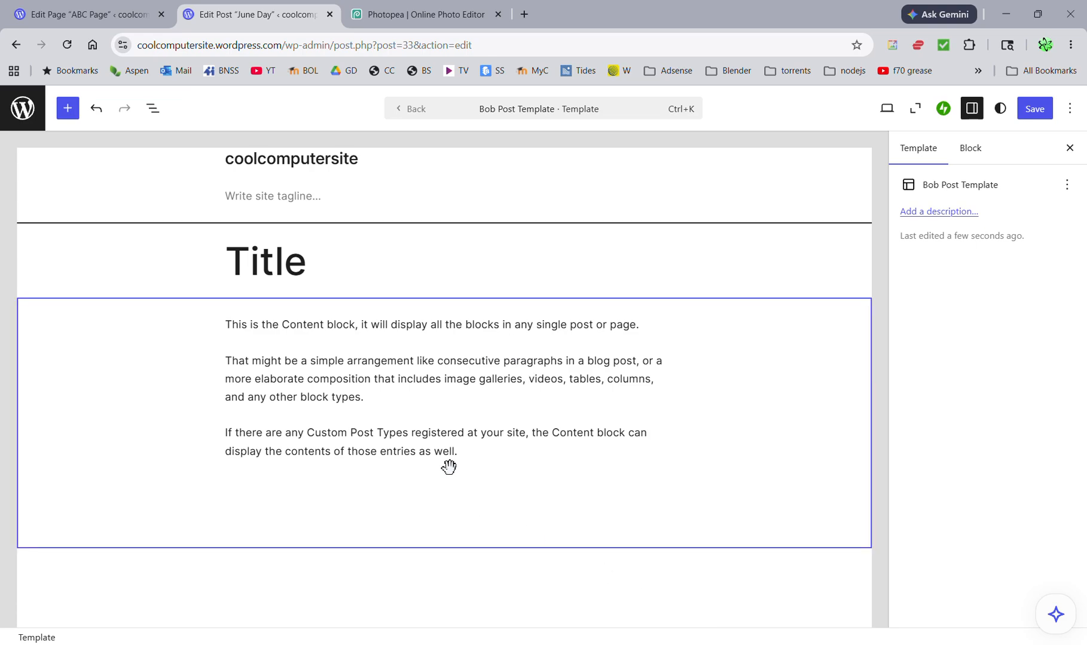
# - Try placing a centered Previous Post block directly below the template's content, and delete the block
pyautogui.click(67, 108)
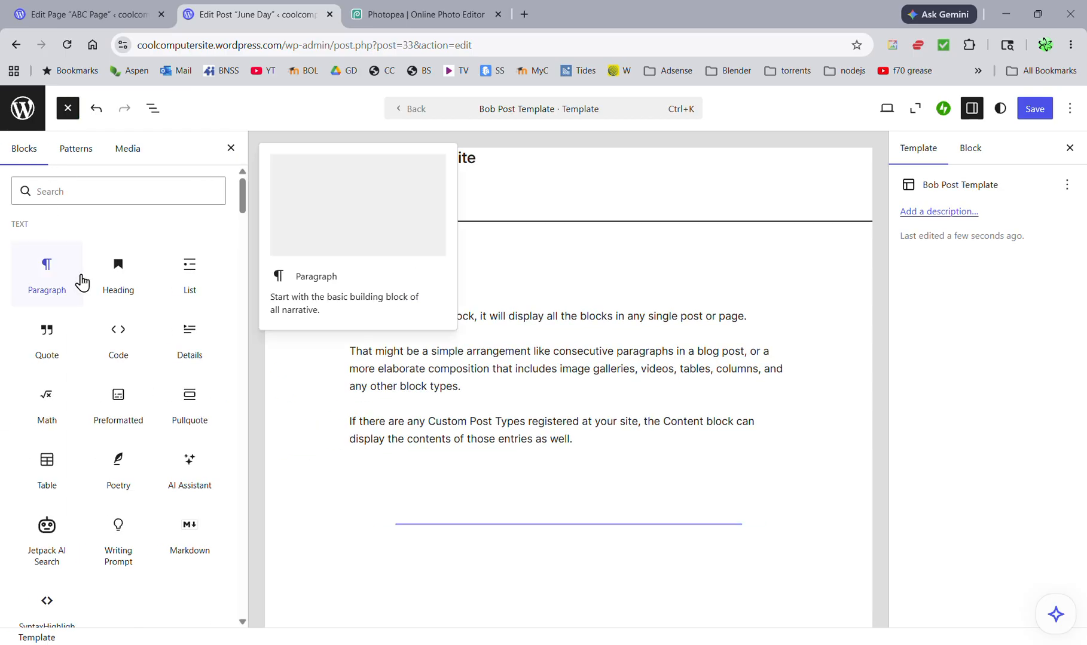
pyautogui.click(60, 187)
pyautogui.write('pre')
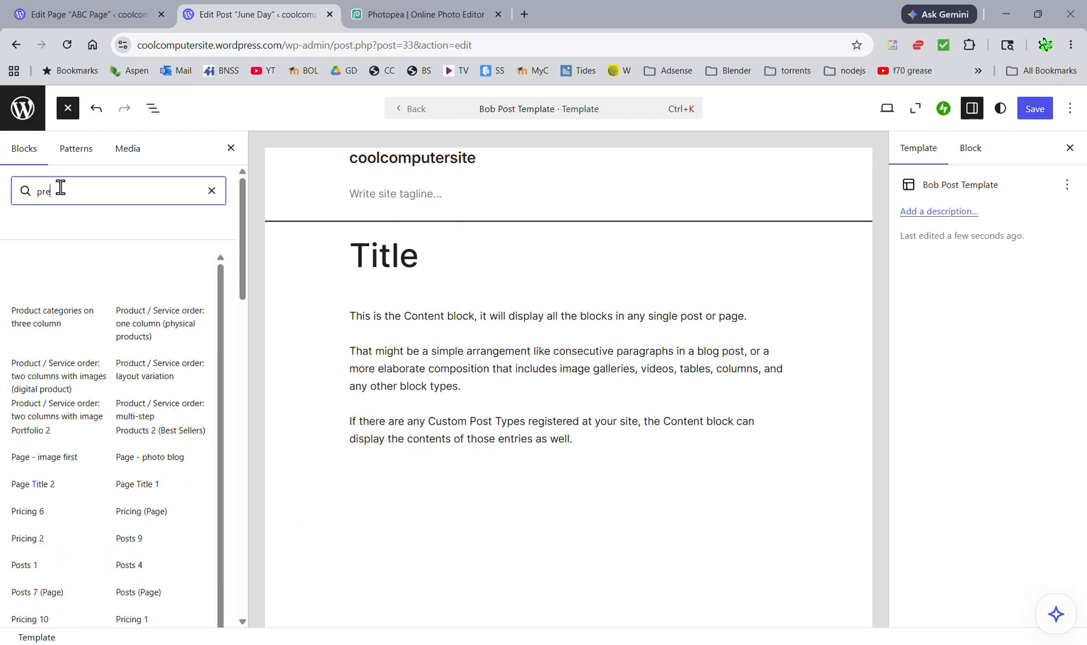
pyautogui.moveTo(110, 258)
pyautogui.moveTo(238, 446); pyautogui.dragTo(345, 541)
pyautogui.click(354, 531)
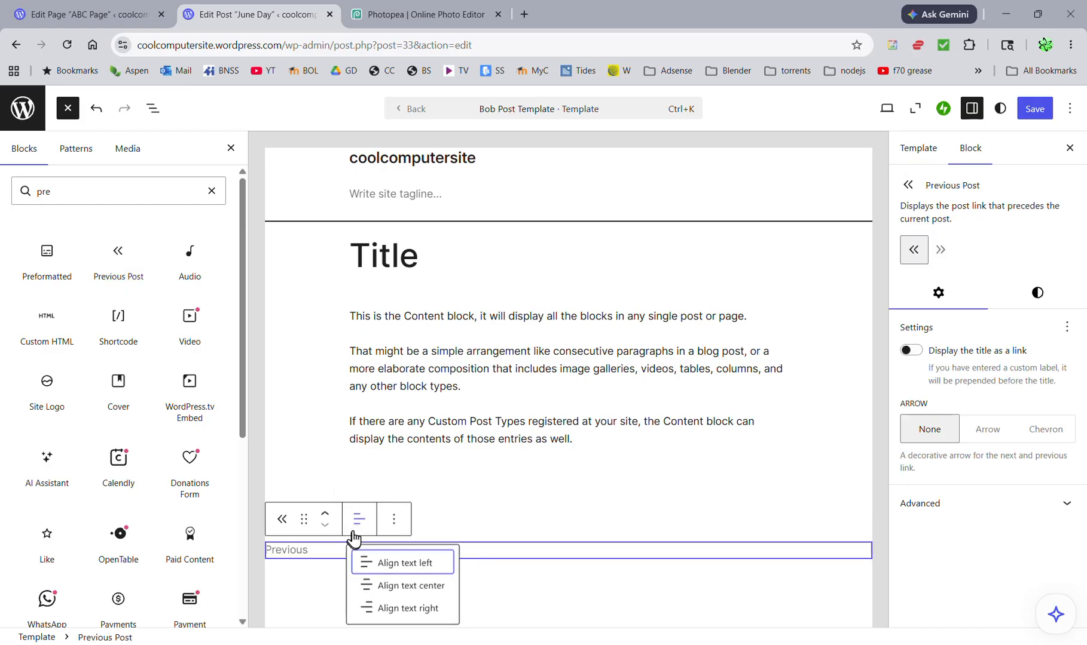
pyautogui.click(383, 585)
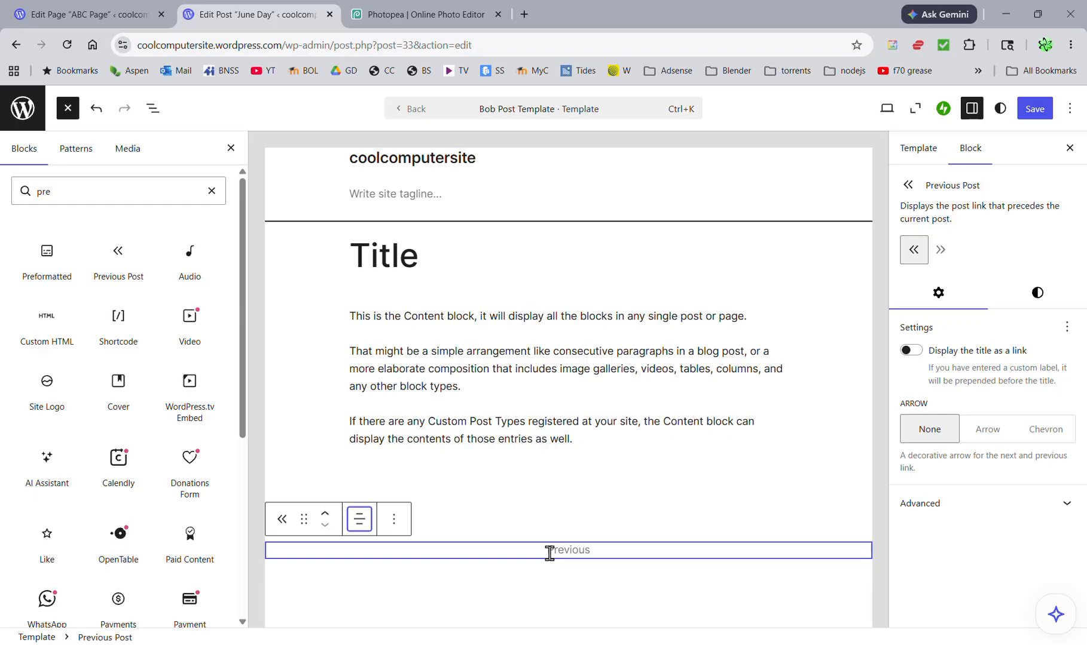
pyautogui.click(393, 518)
pyautogui.click(405, 476)
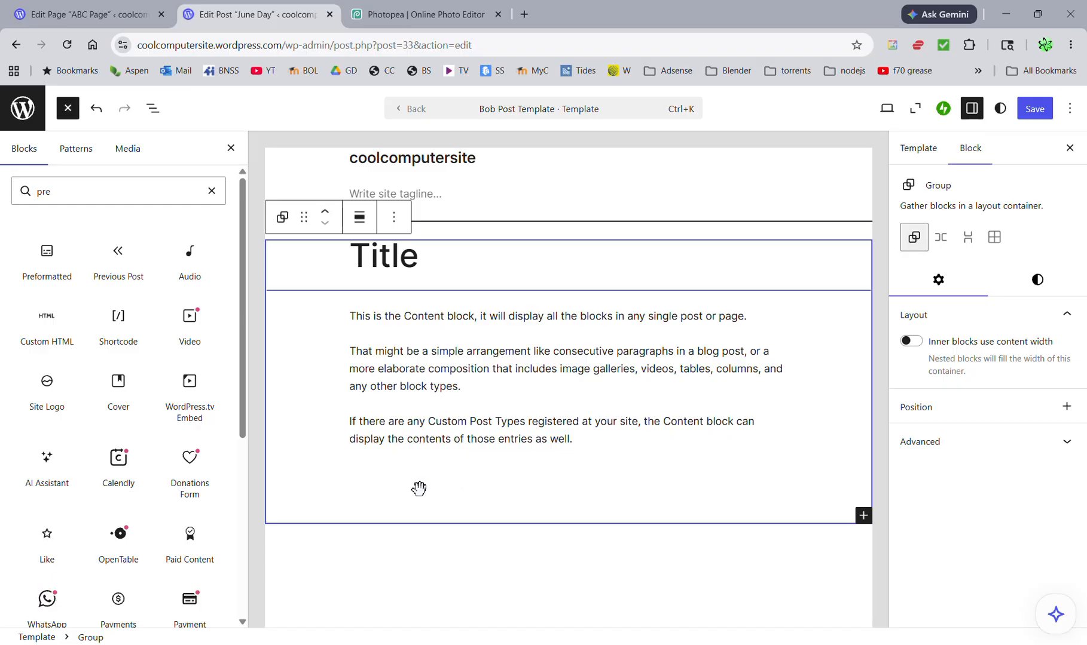
# - Find the Row block and insert it below the content in Bob Post Template
pyautogui.doubleClick(22, 193)
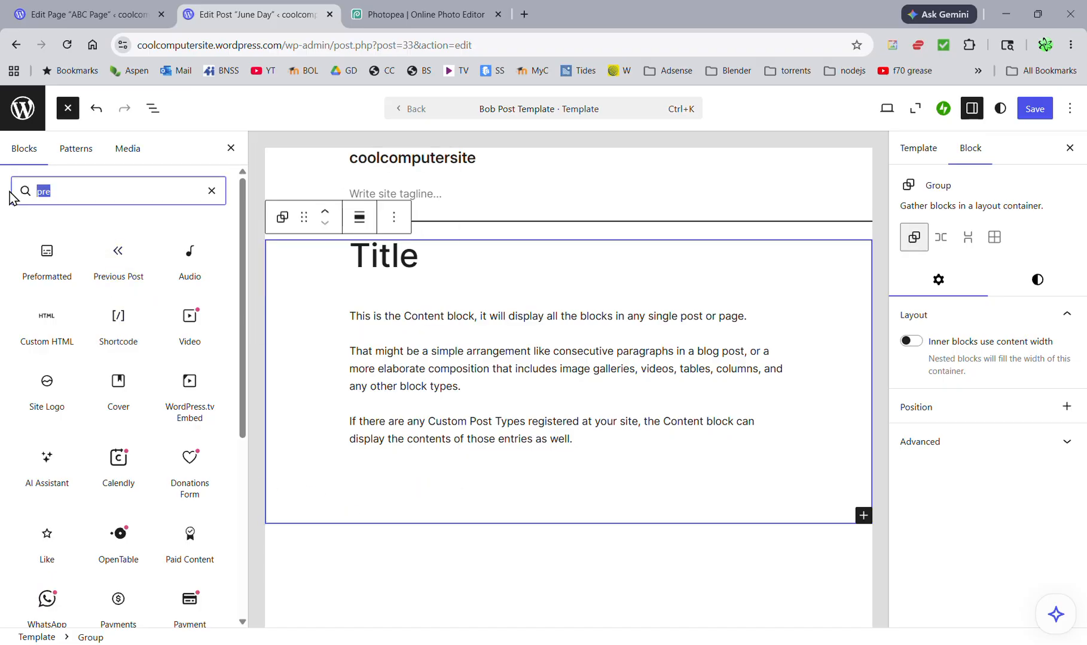
pyautogui.write('row')
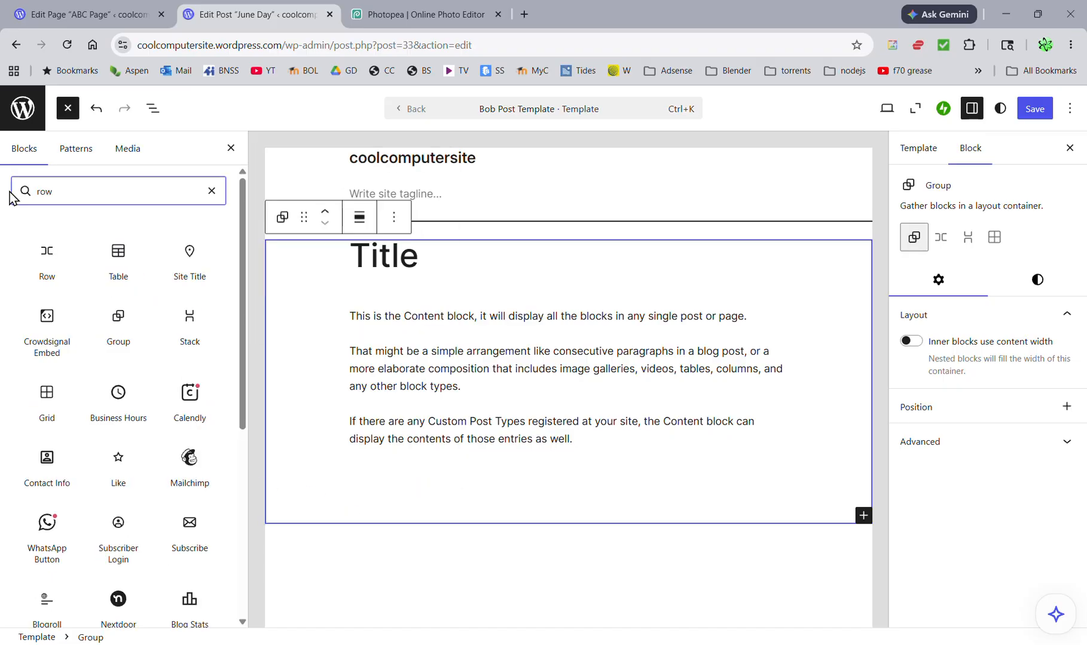
pyautogui.moveTo(46, 254)
pyautogui.moveTo(48, 256); pyautogui.dragTo(508, 565)
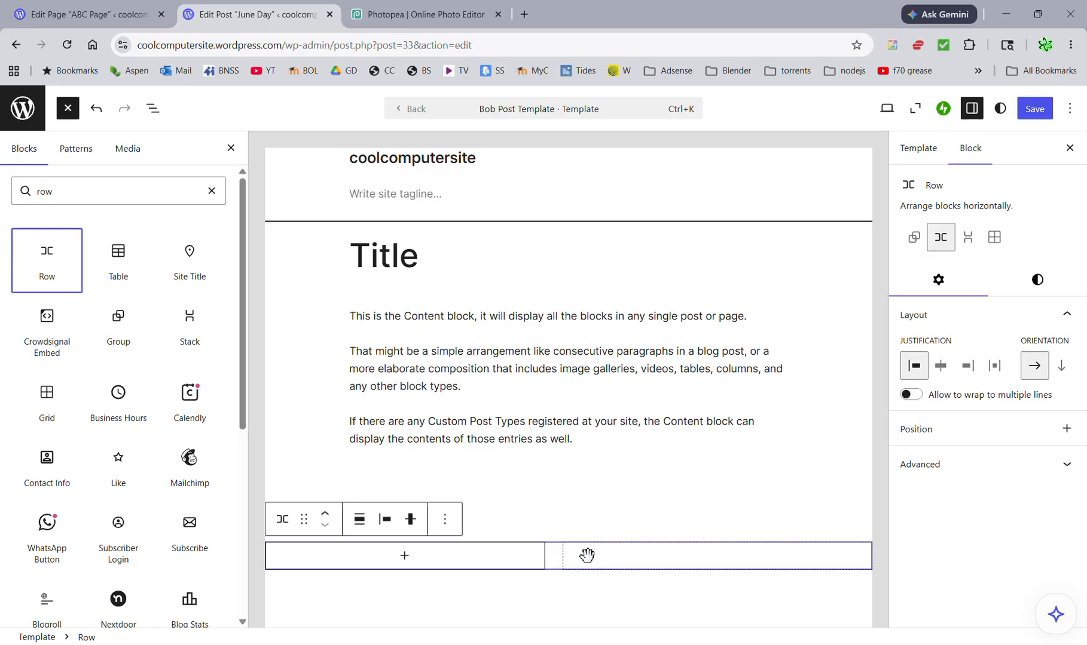
# - Find the Previous Post and Next Post blocks and insert them side by side in the row below the content
pyautogui.moveTo(58, 191); pyautogui.dragTo(22, 194)
pyautogui.write('p')
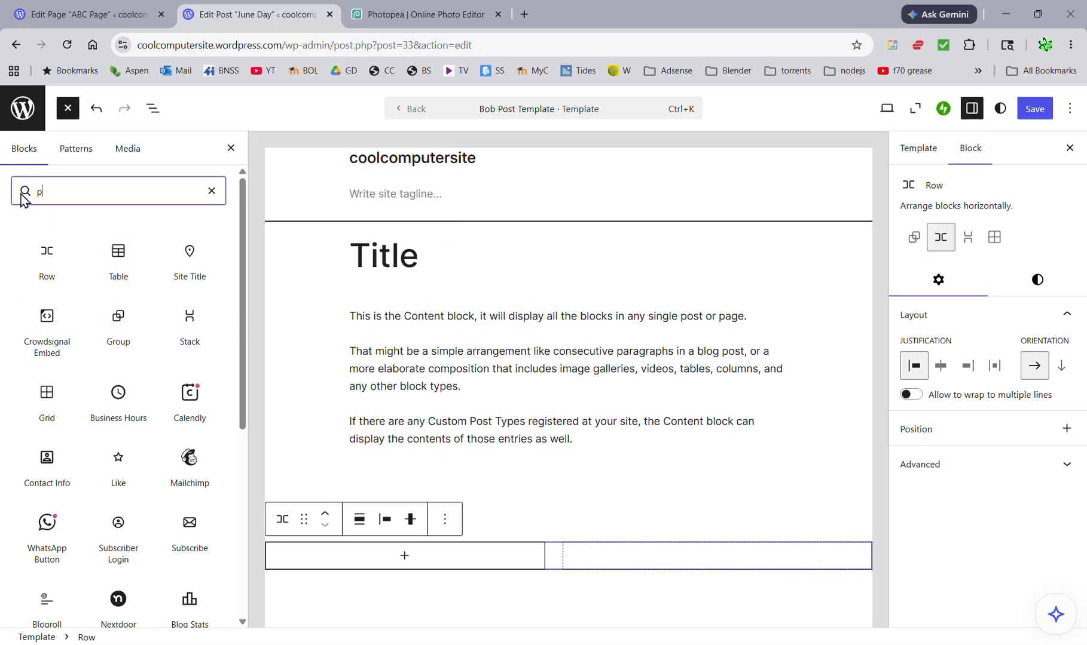
pyautogui.write('rev')
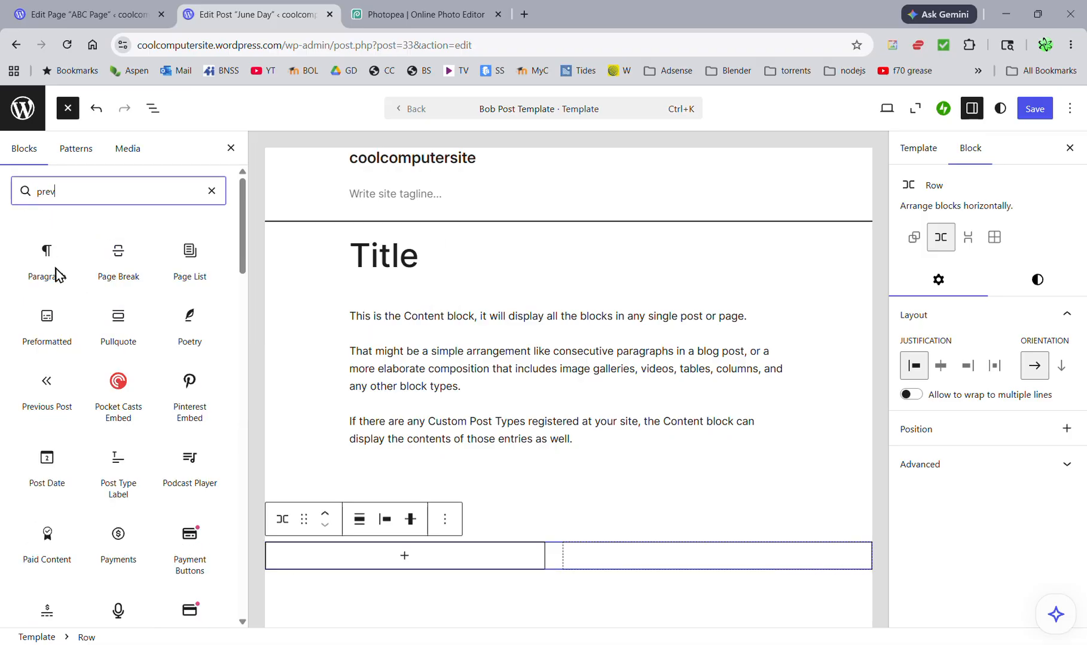
pyautogui.moveTo(50, 257); pyautogui.dragTo(424, 560)
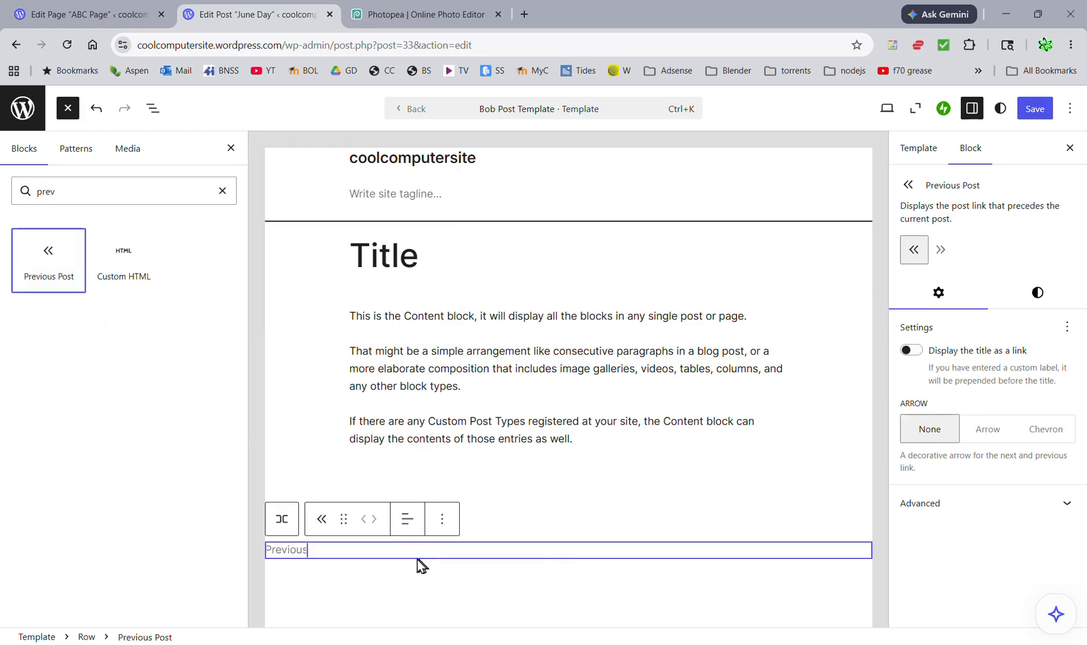
pyautogui.moveTo(56, 192); pyautogui.dragTo(3, 196)
pyautogui.write('next')
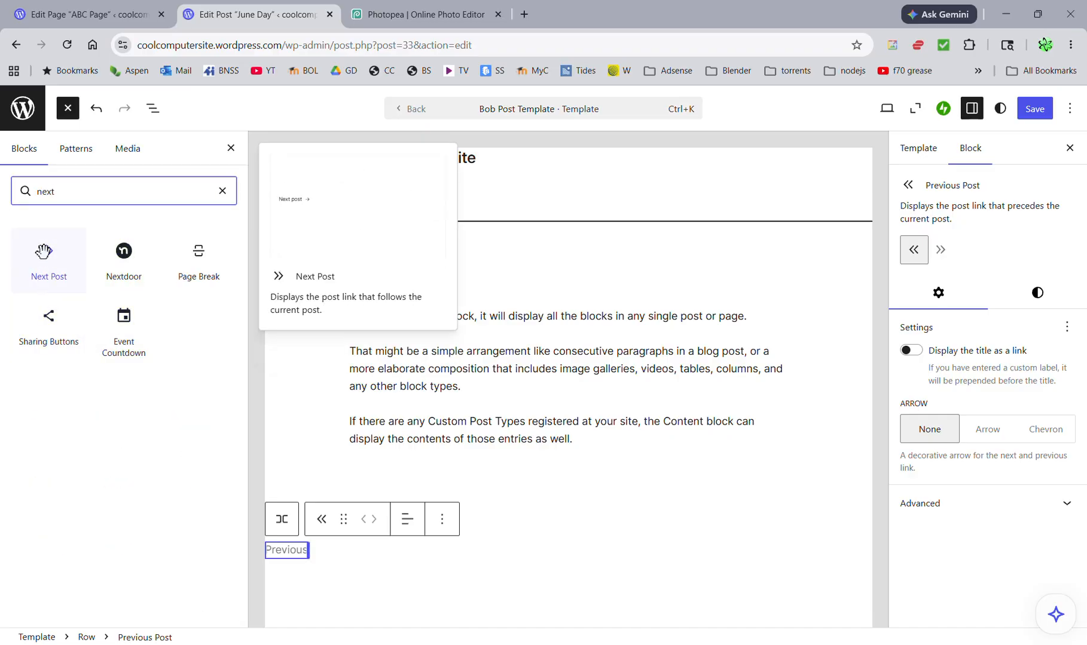
pyautogui.moveTo(48, 261); pyautogui.dragTo(312, 557)
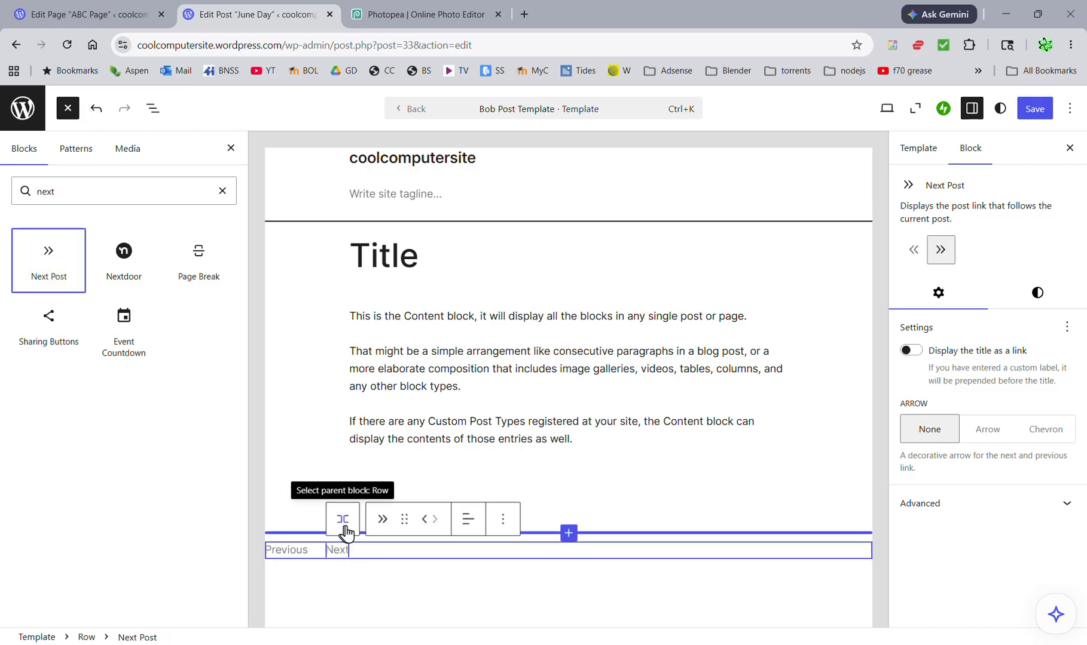
# - Center-align the text of the Next Post block and the Previous Post block
pyautogui.click(468, 519)
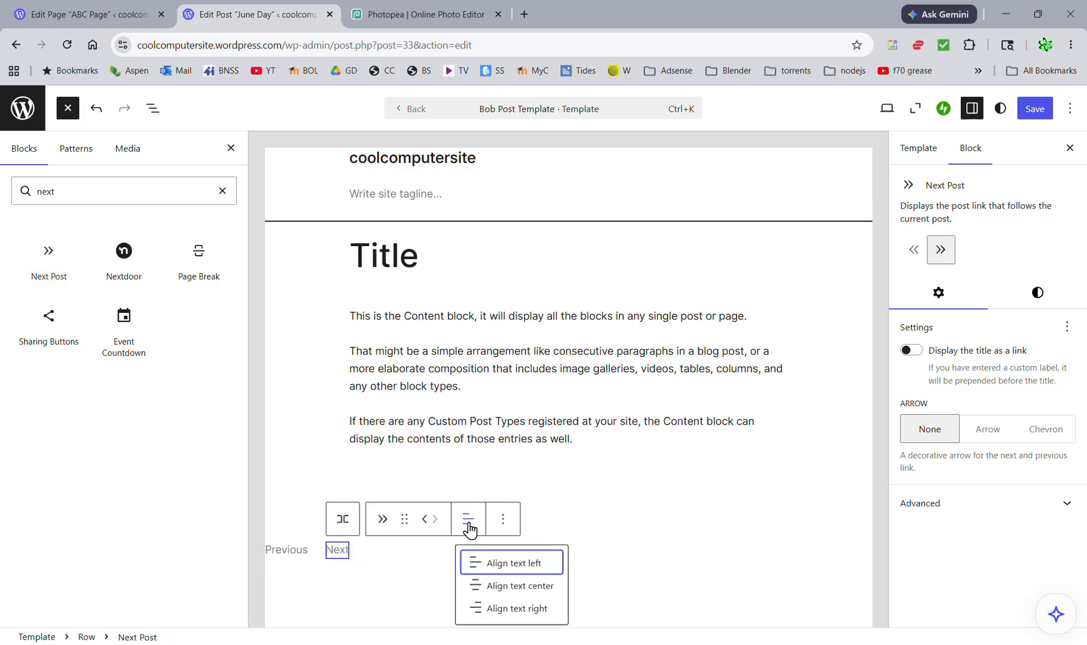
pyautogui.click(493, 585)
pyautogui.click(298, 551)
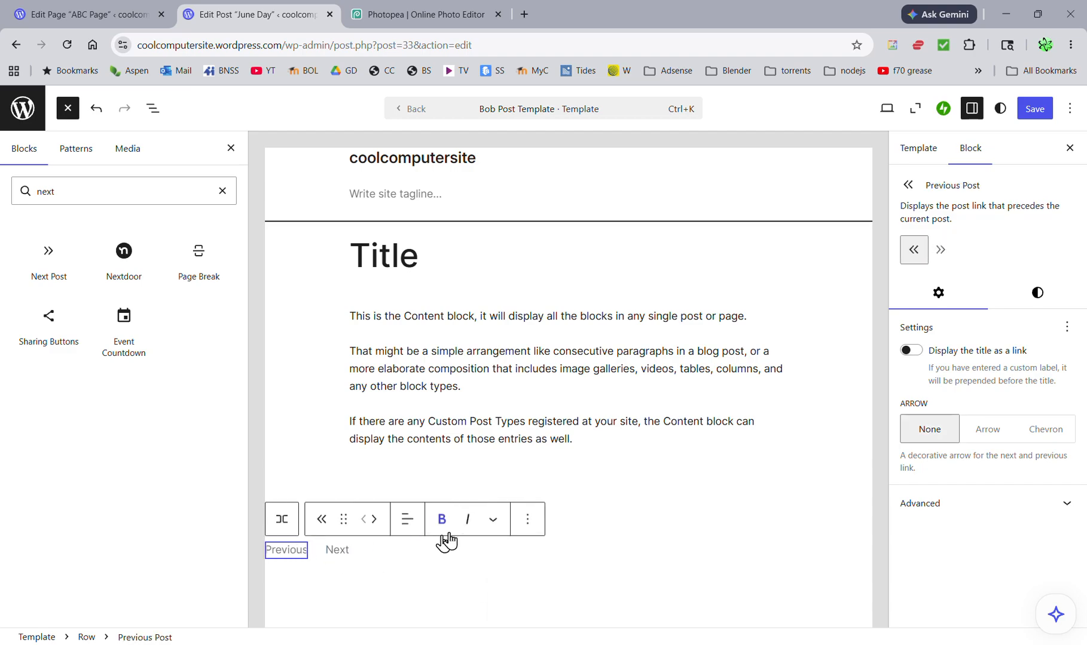
pyautogui.click(411, 525)
pyautogui.click(425, 584)
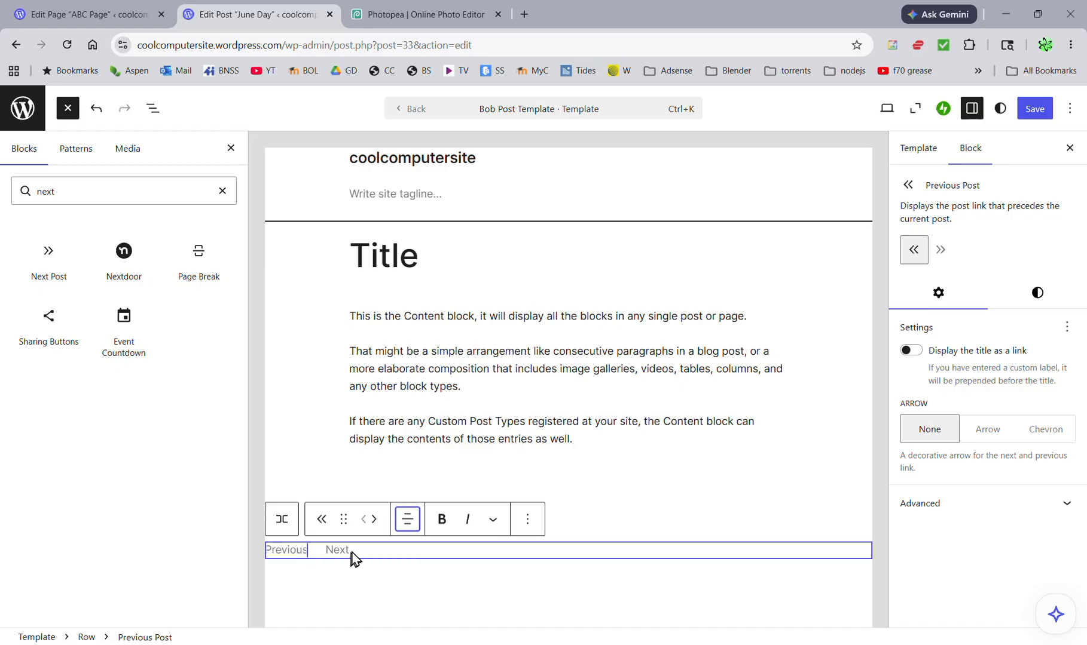
# - Select the parent Row block and justify its Previous and Next items to the center
pyautogui.click(87, 638)
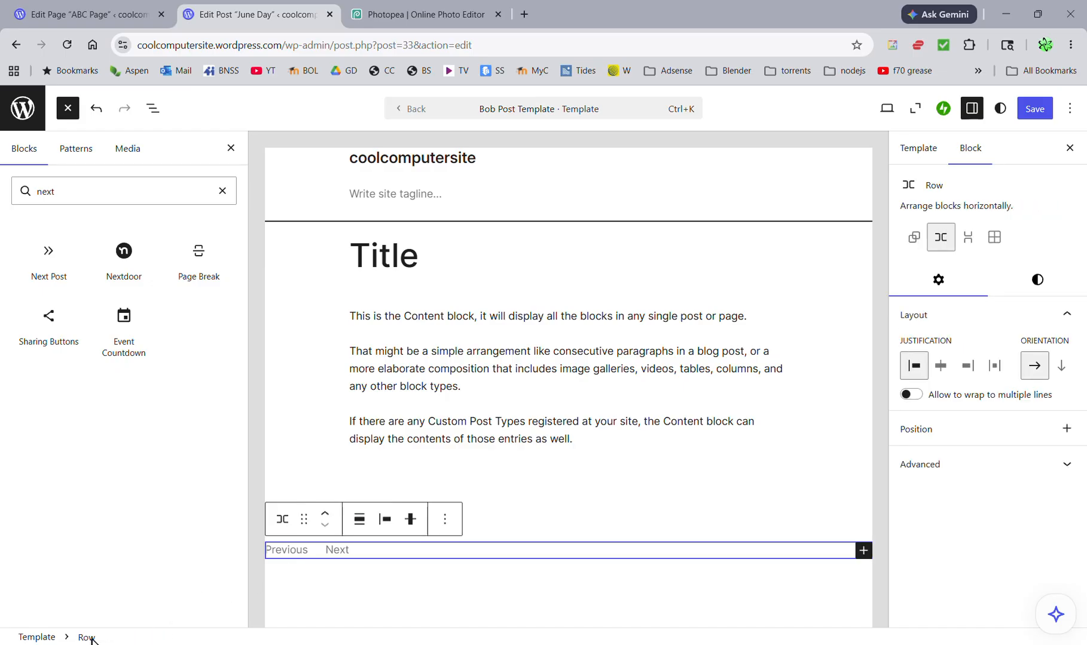
pyautogui.click(360, 525)
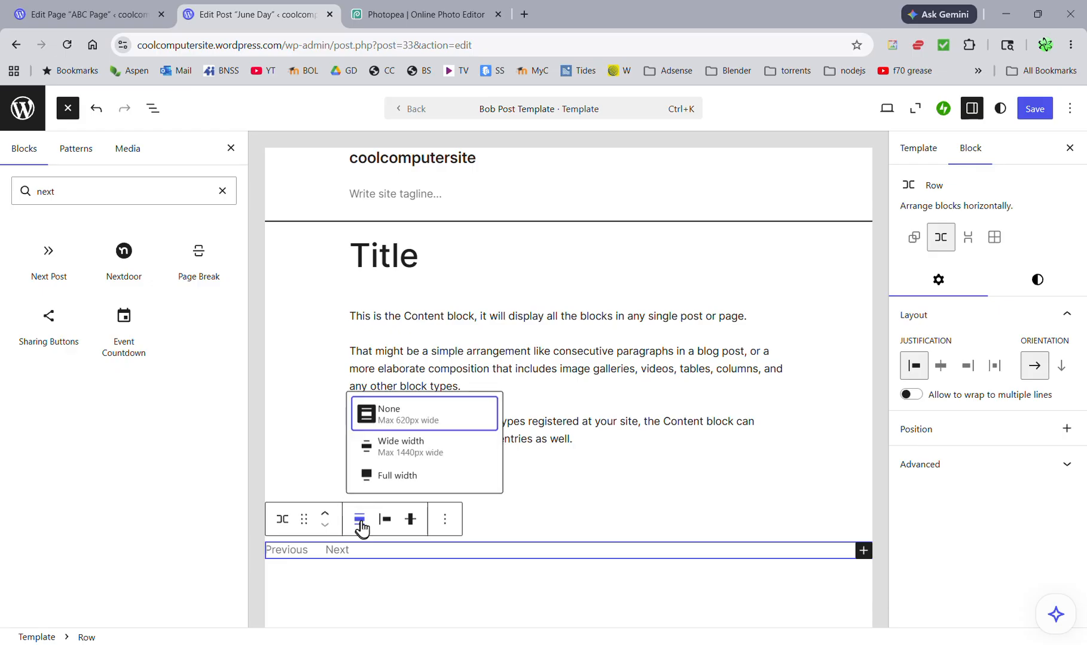
pyautogui.click(387, 521)
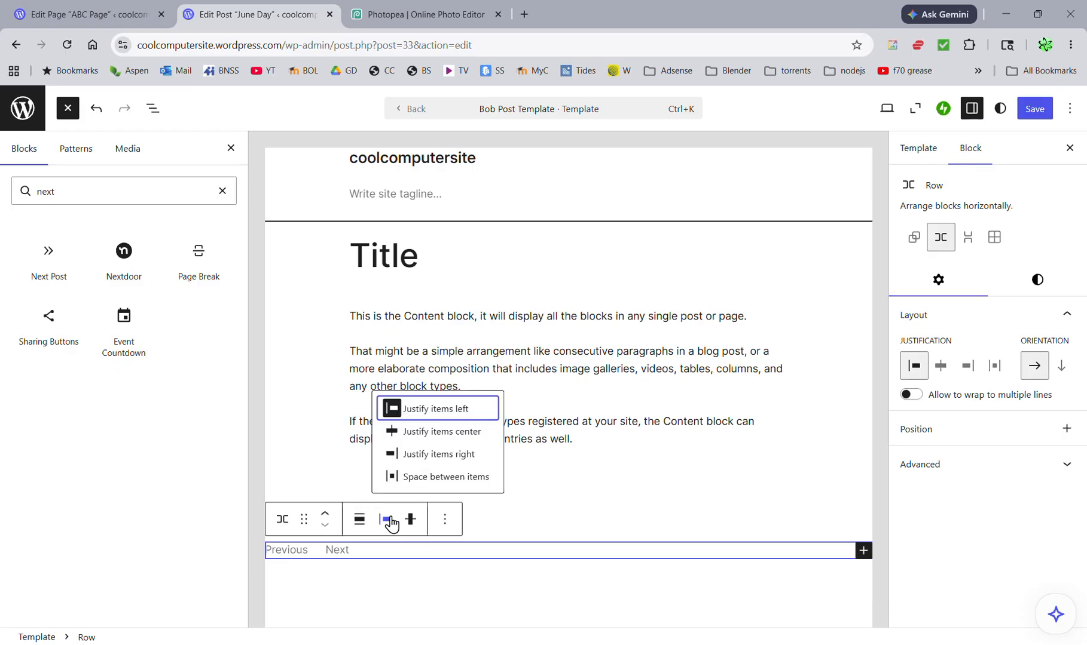
pyautogui.click(424, 431)
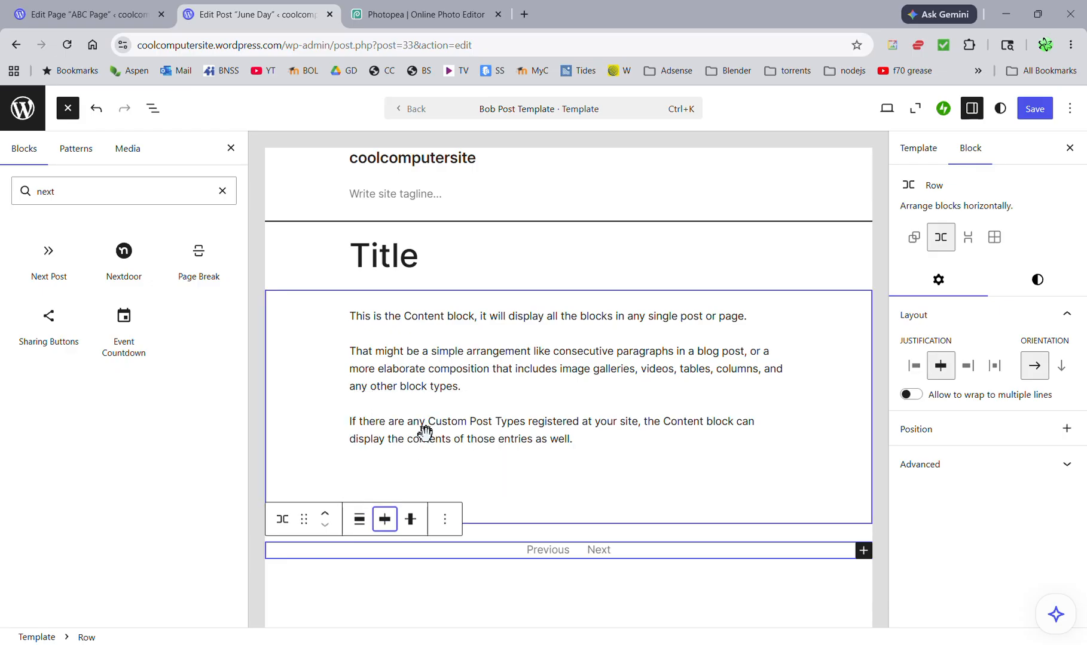
pyautogui.click(386, 525)
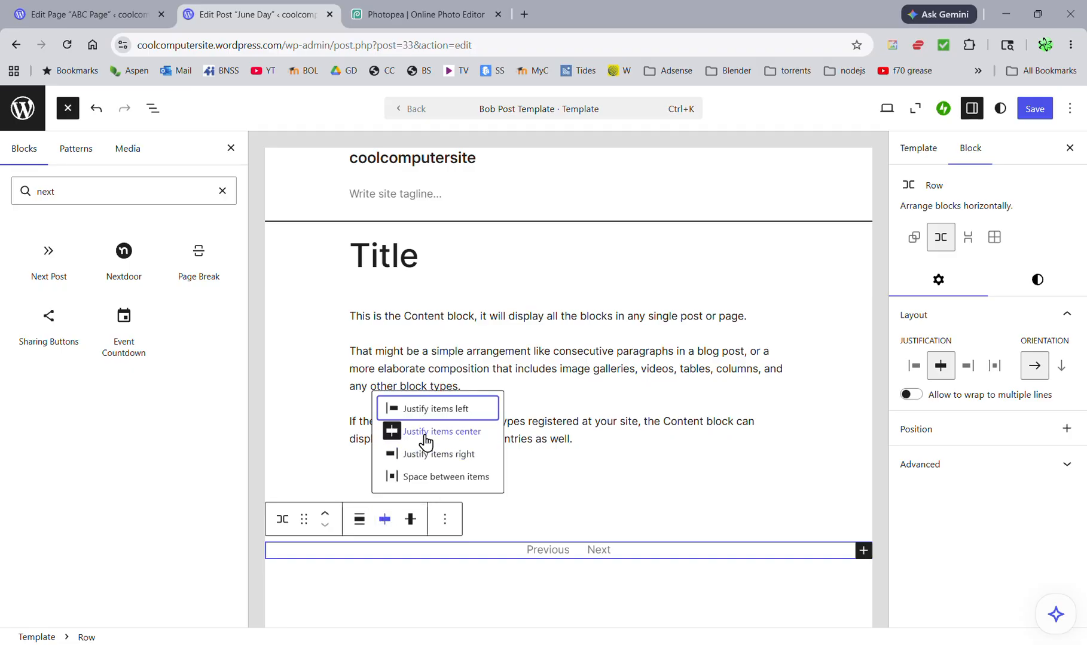
pyautogui.press('Return')
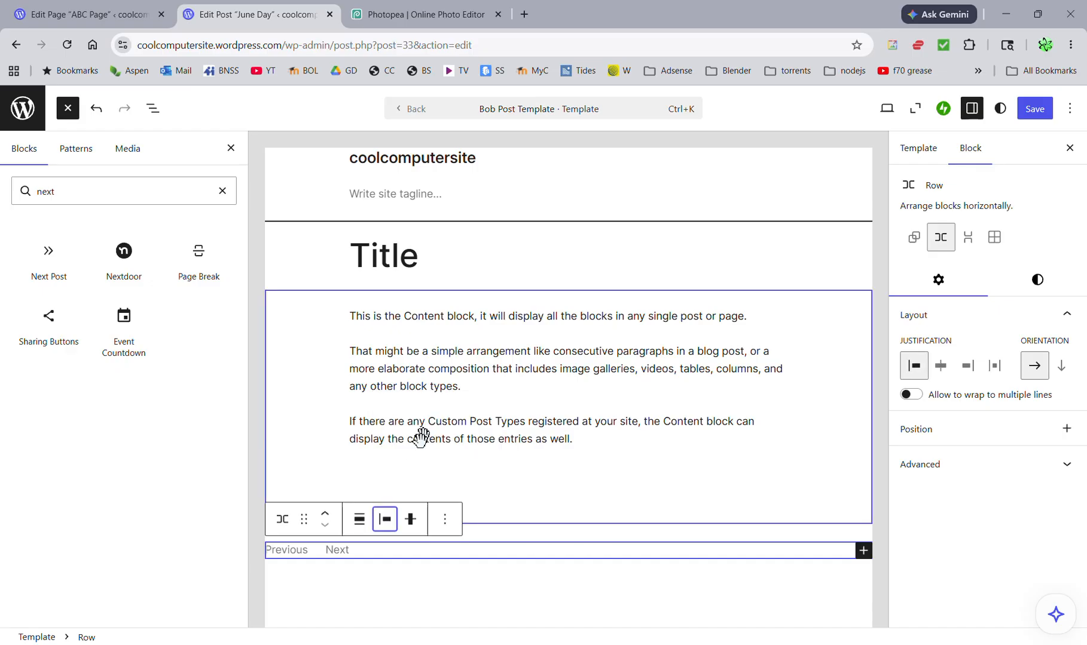
pyautogui.press('Return')
pyautogui.click(427, 432)
# - Set the decorative arrow to Chevron for both the Previous and the Next link
pyautogui.click(539, 551)
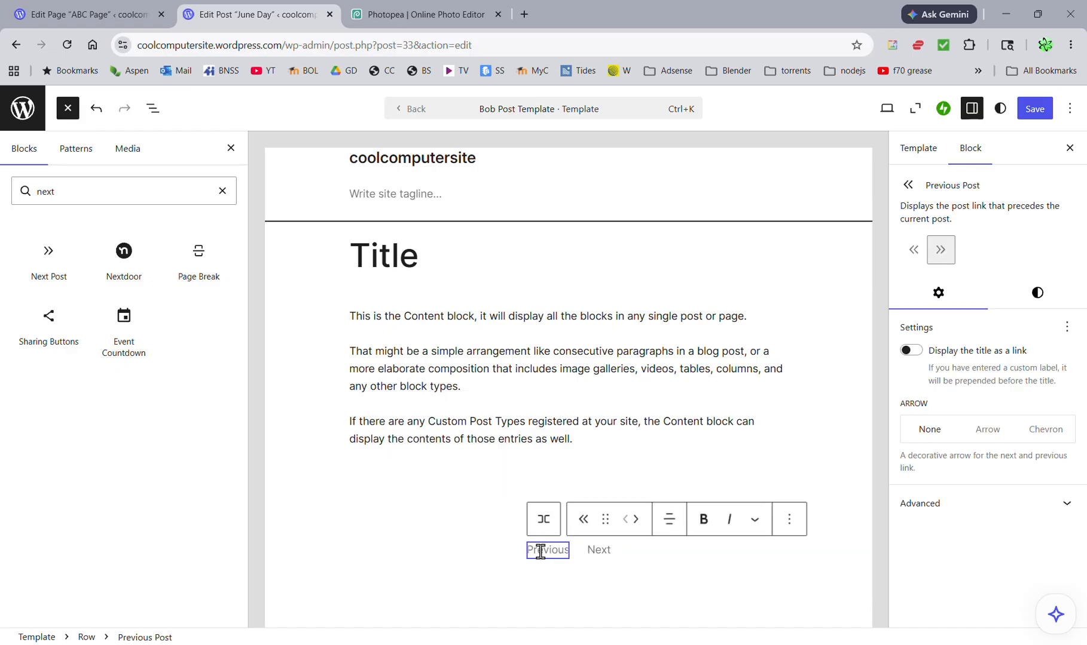
pyautogui.click(985, 443)
pyautogui.click(1021, 433)
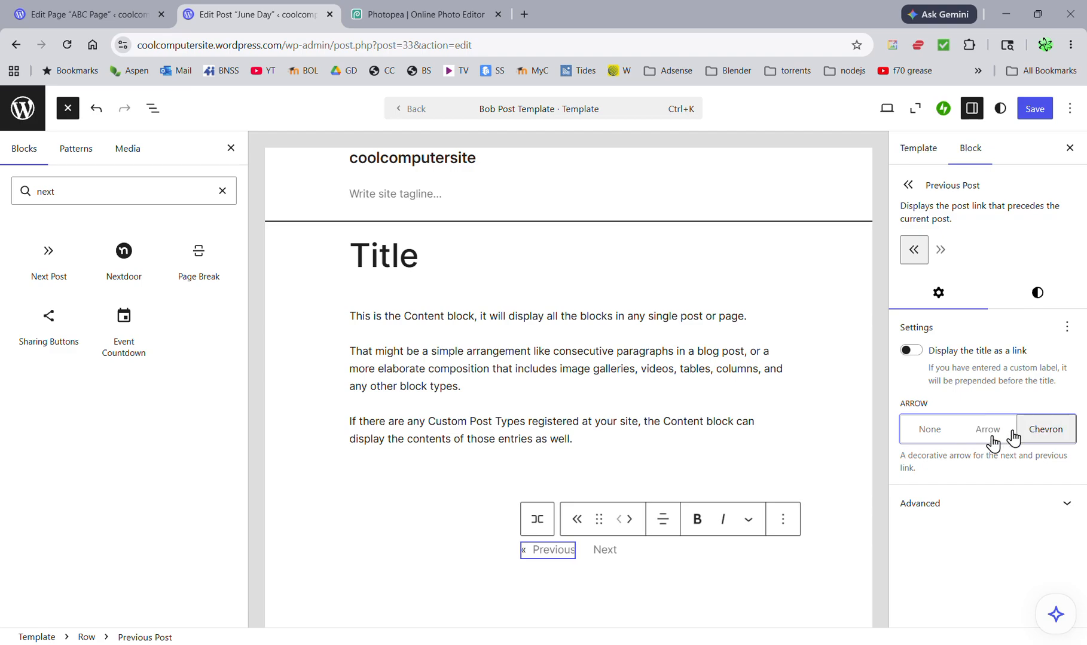
pyautogui.click(608, 549)
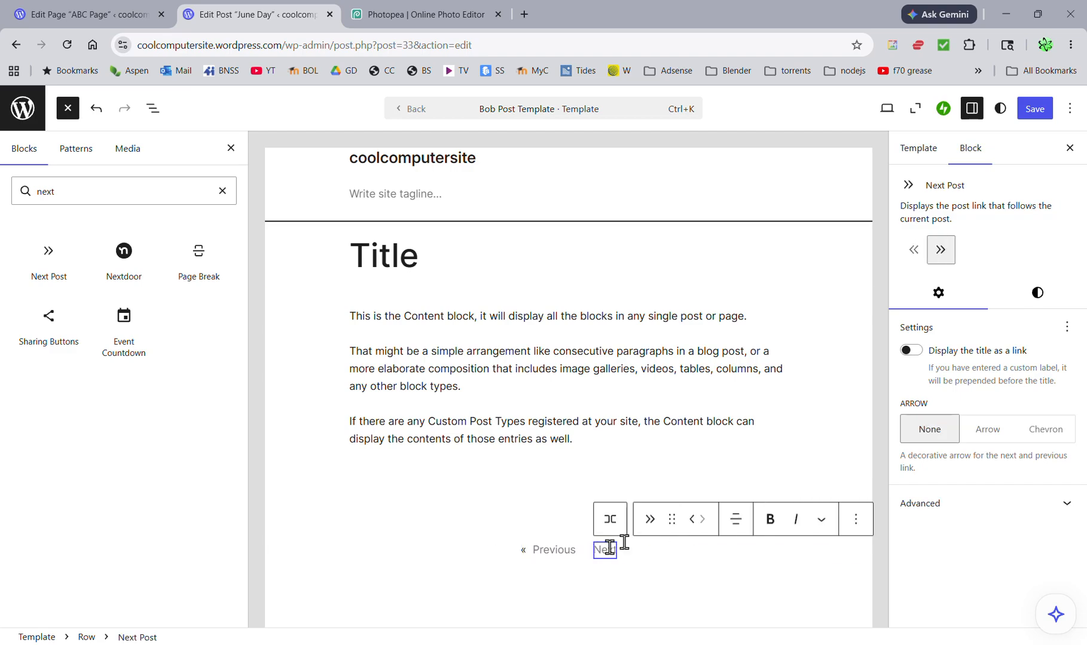
pyautogui.click(1038, 439)
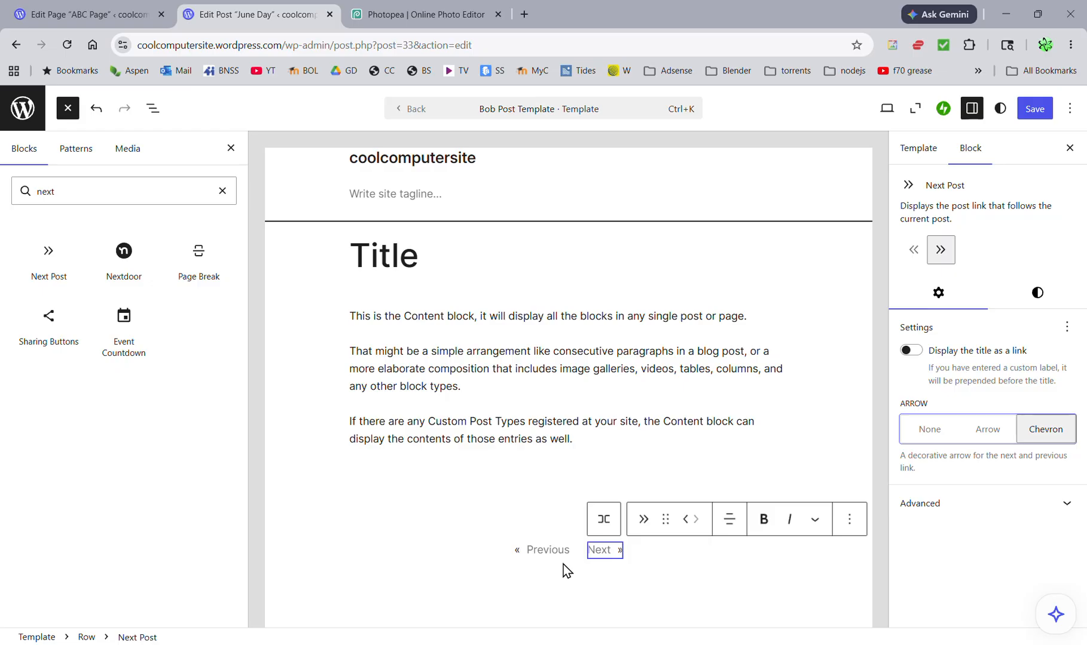
# - Deselect the row and save the changes to Bob Post Template
pyautogui.click(393, 582)
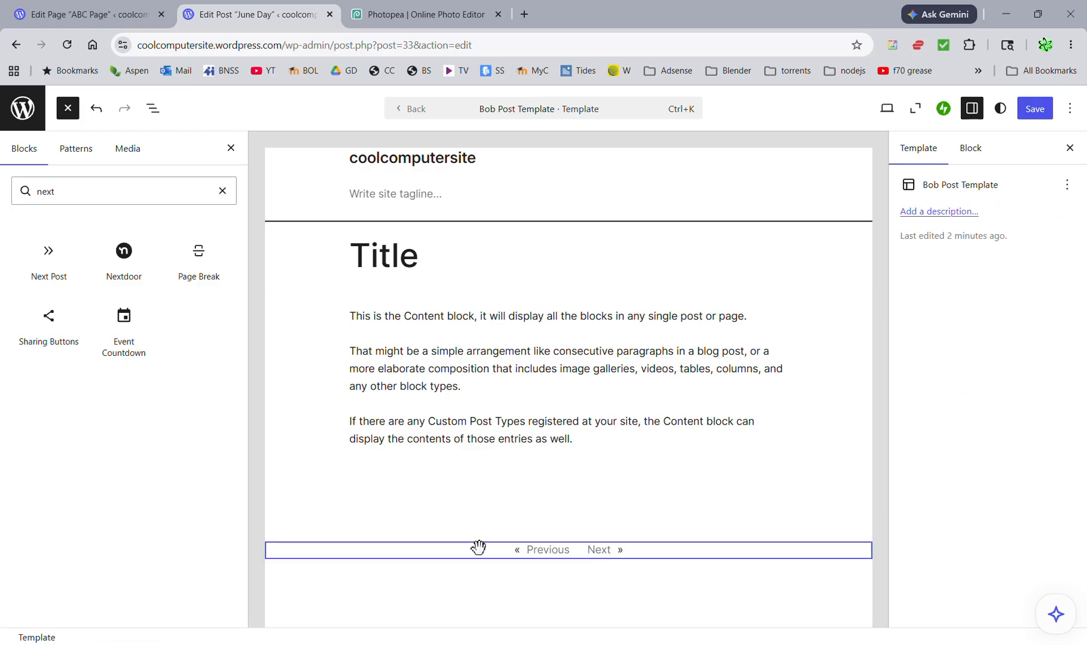
pyautogui.click(1027, 113)
pyautogui.click(1025, 112)
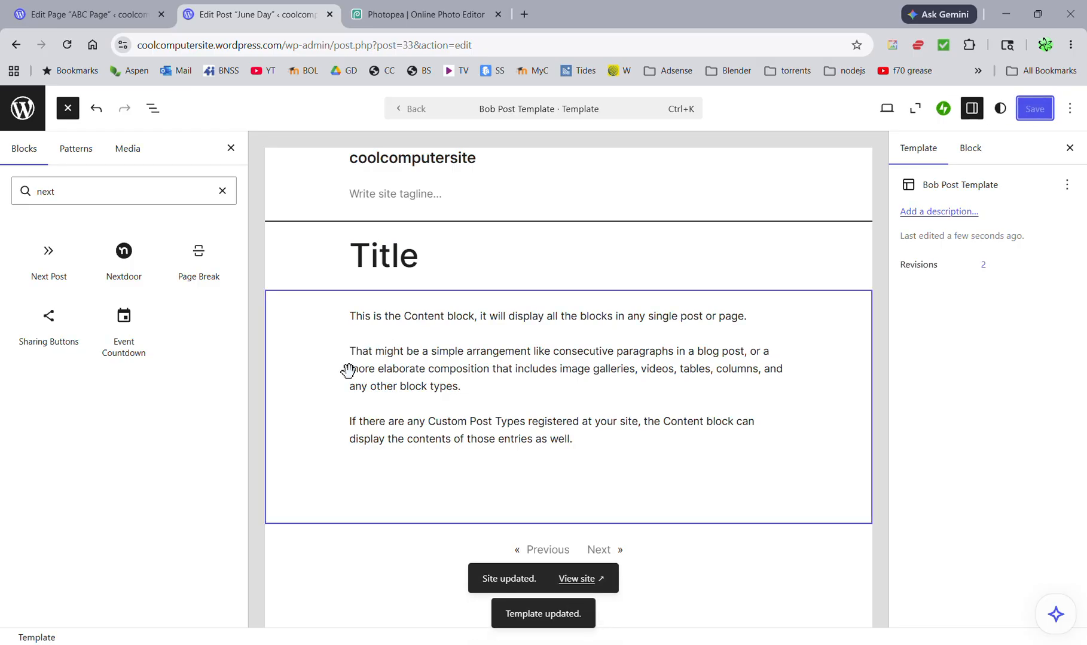
# - View the live site, open the June Day post, follow its Next link and look through the May Day post
pyautogui.click(576, 579)
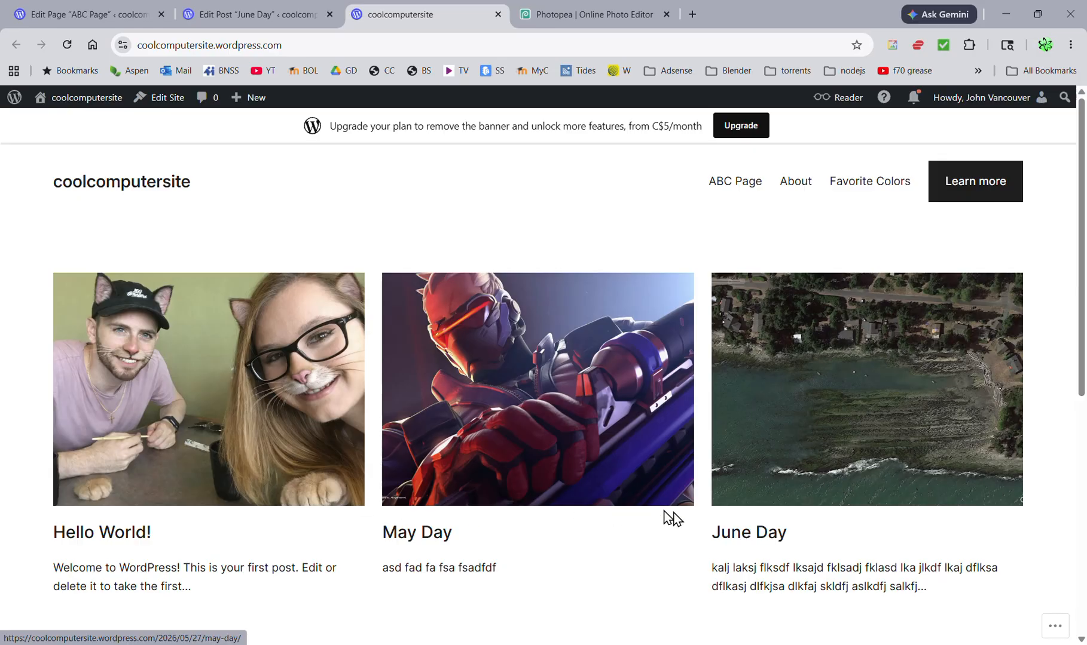
pyautogui.click(719, 532)
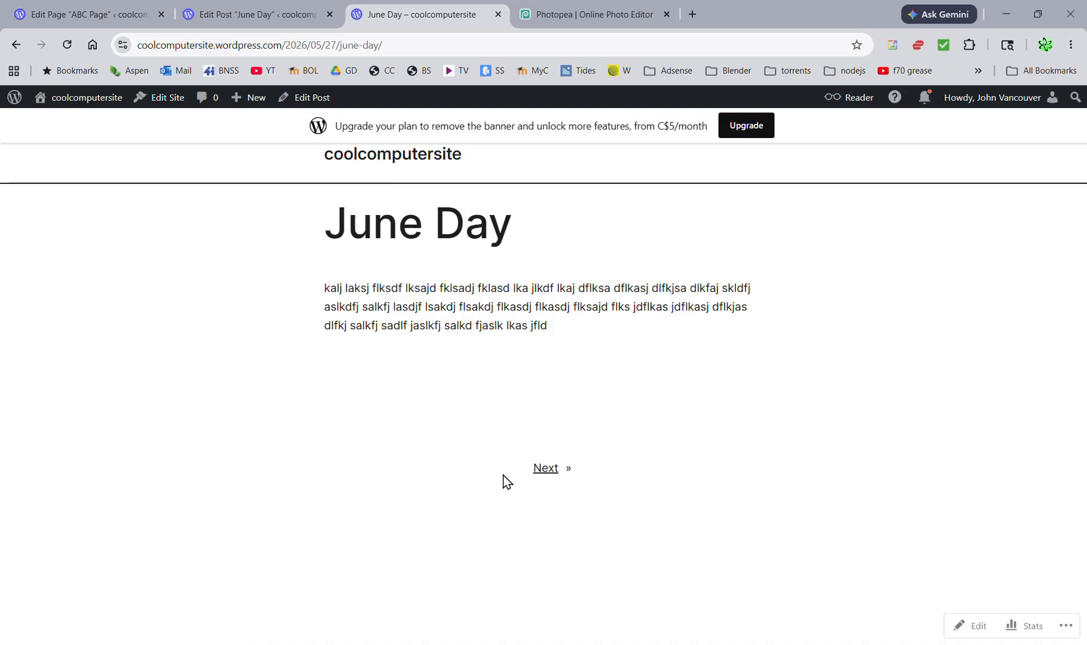
pyautogui.click(543, 469)
pyautogui.scroll(-8, 518, 409)
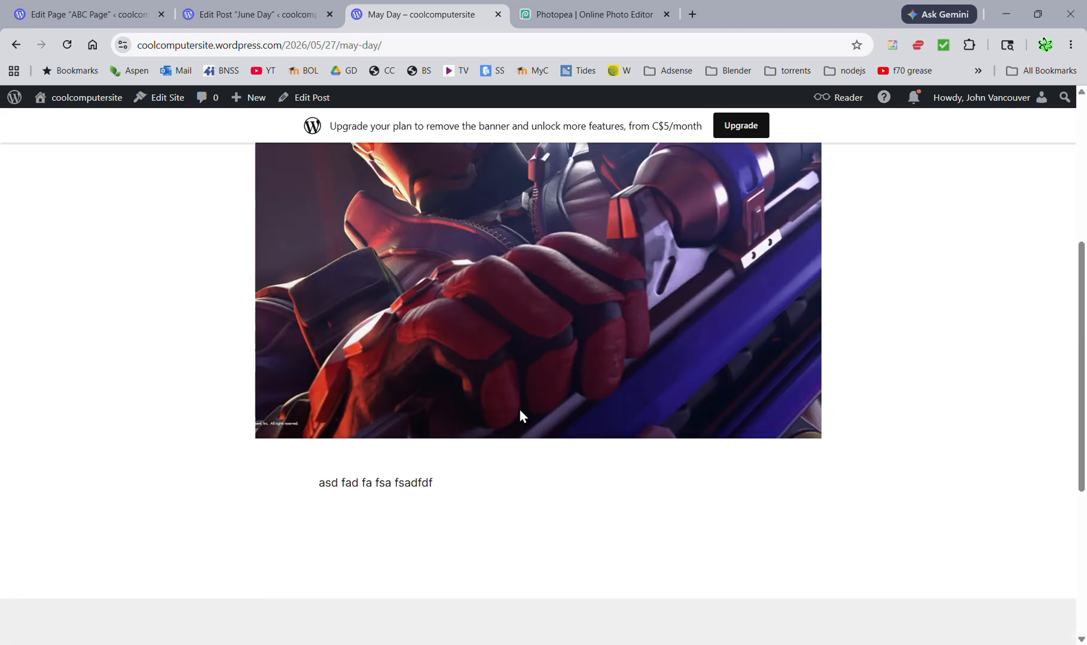
pyautogui.scroll(10, 520, 409)
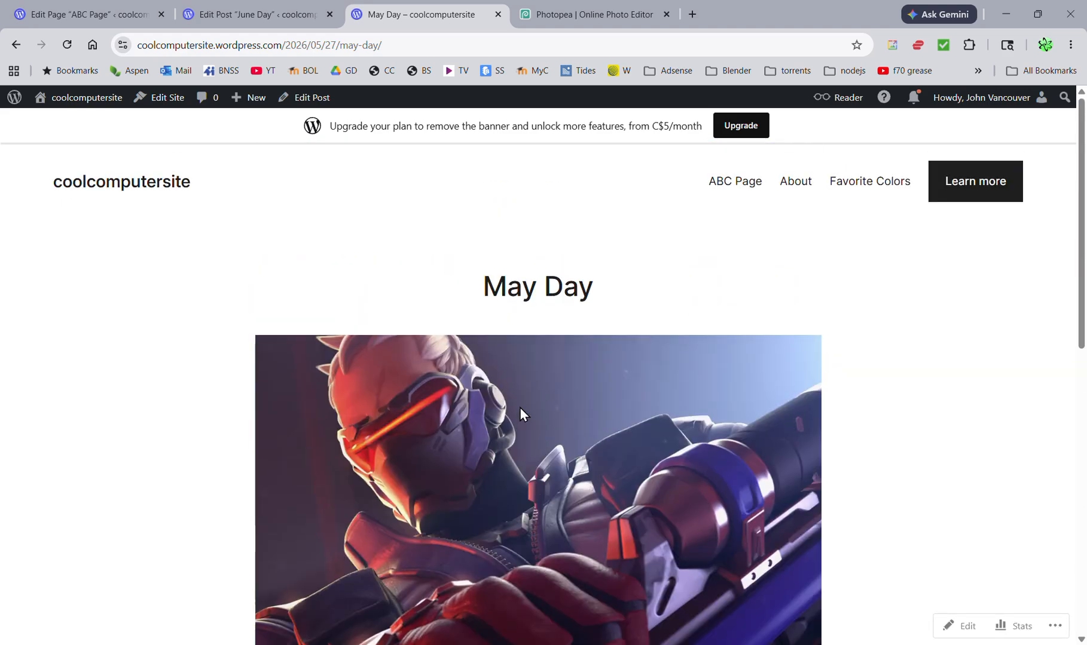
# - Return to the site's front page by way of the dashboard and view the June Day post again
pyautogui.moveTo(60, 97)
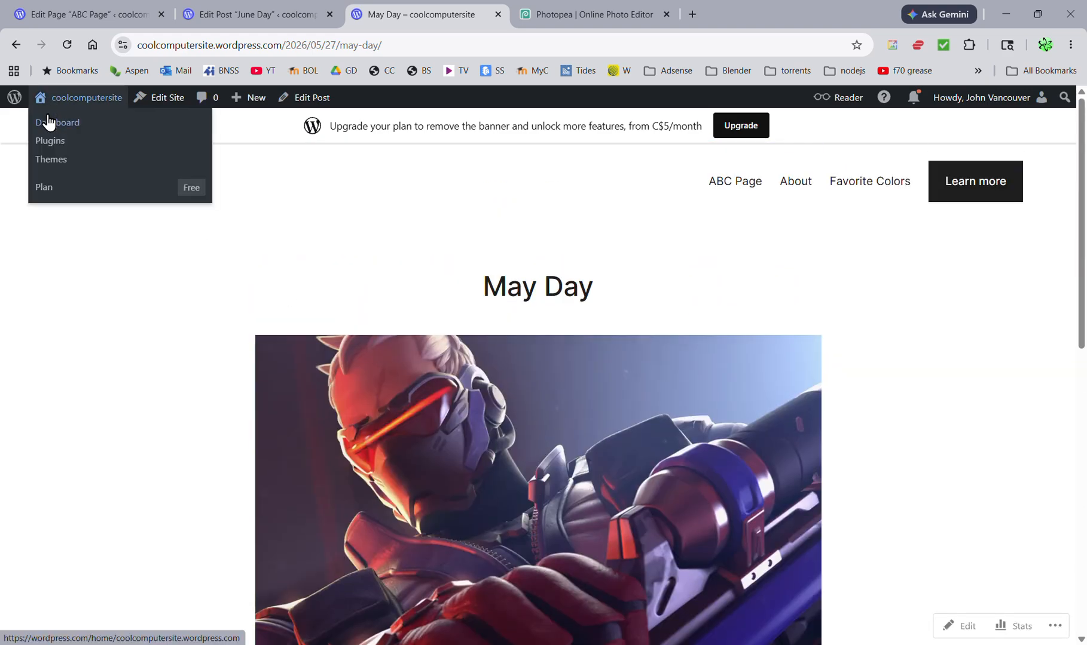
pyautogui.click(53, 121)
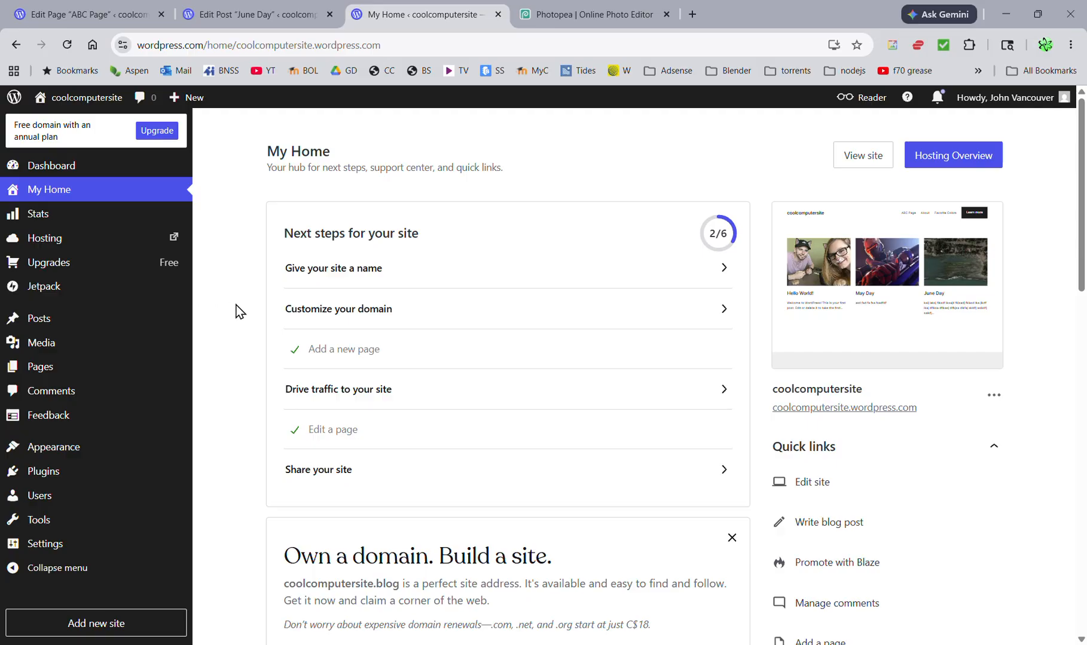
pyautogui.click(59, 122)
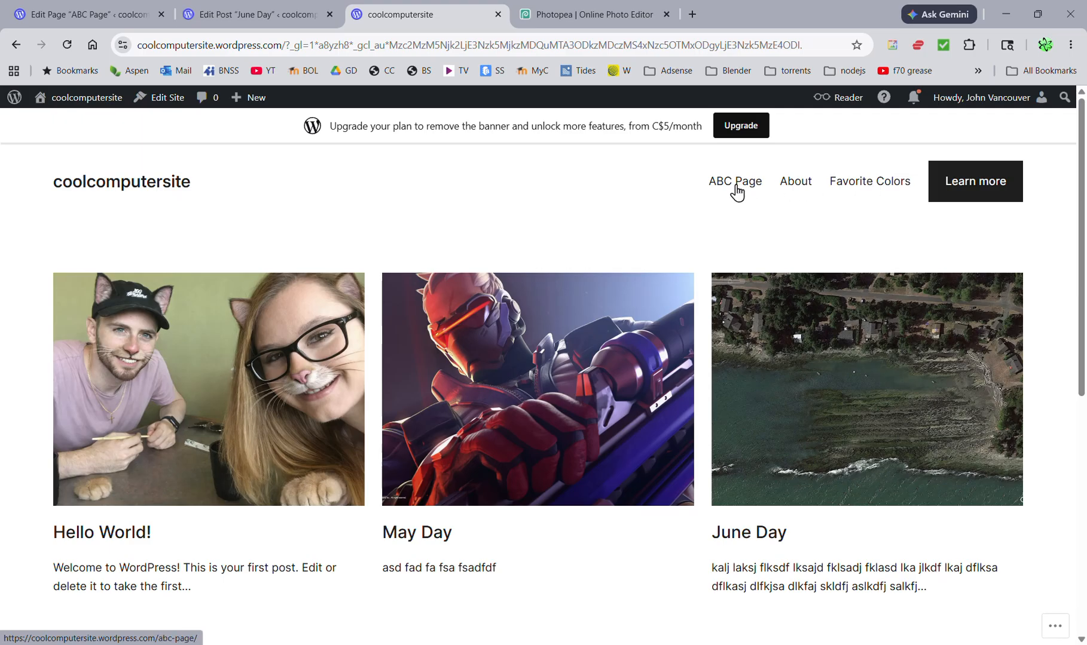
pyautogui.click(732, 540)
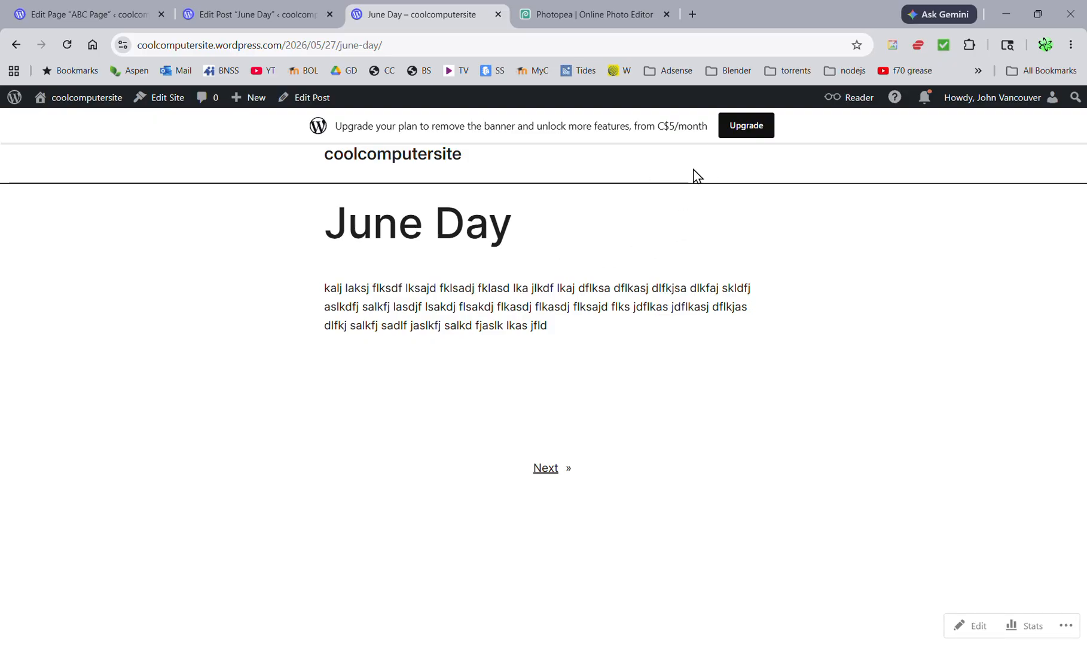
# - Go to the list of all posts from the dashboard and open the June Day post for editing
pyautogui.click(58, 125)
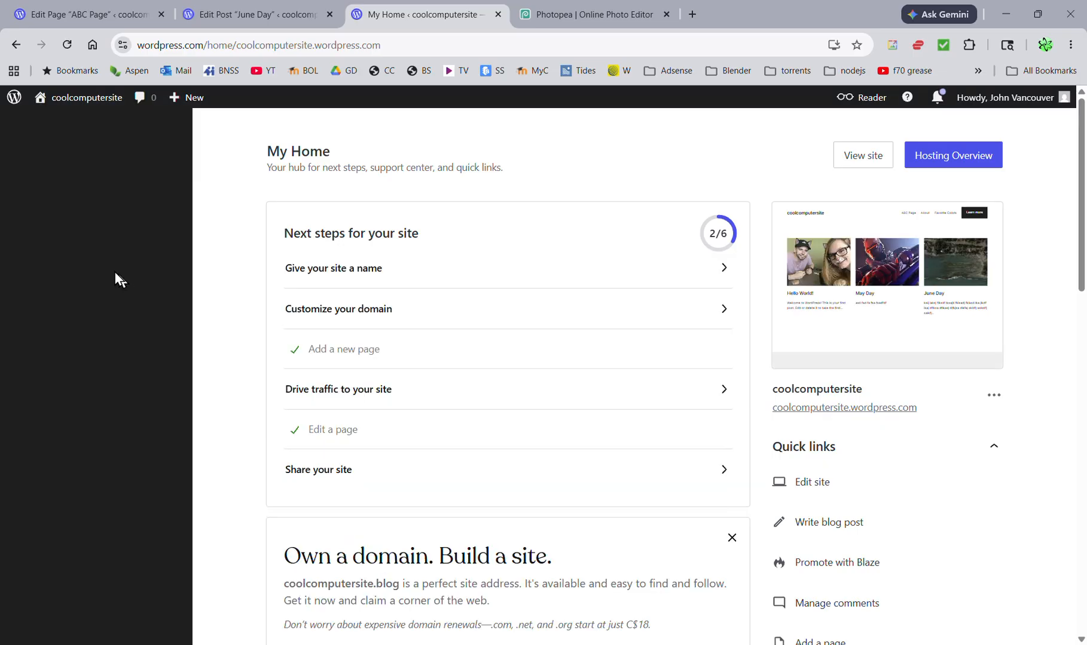
pyautogui.moveTo(101, 244)
pyautogui.moveTo(44, 328)
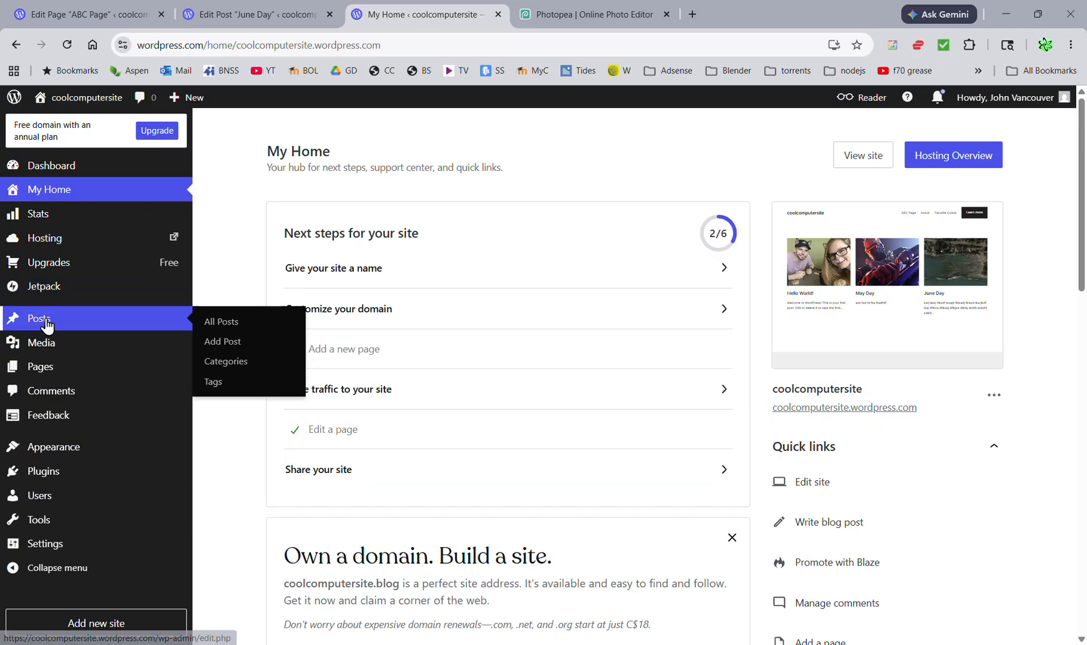
pyautogui.click(207, 326)
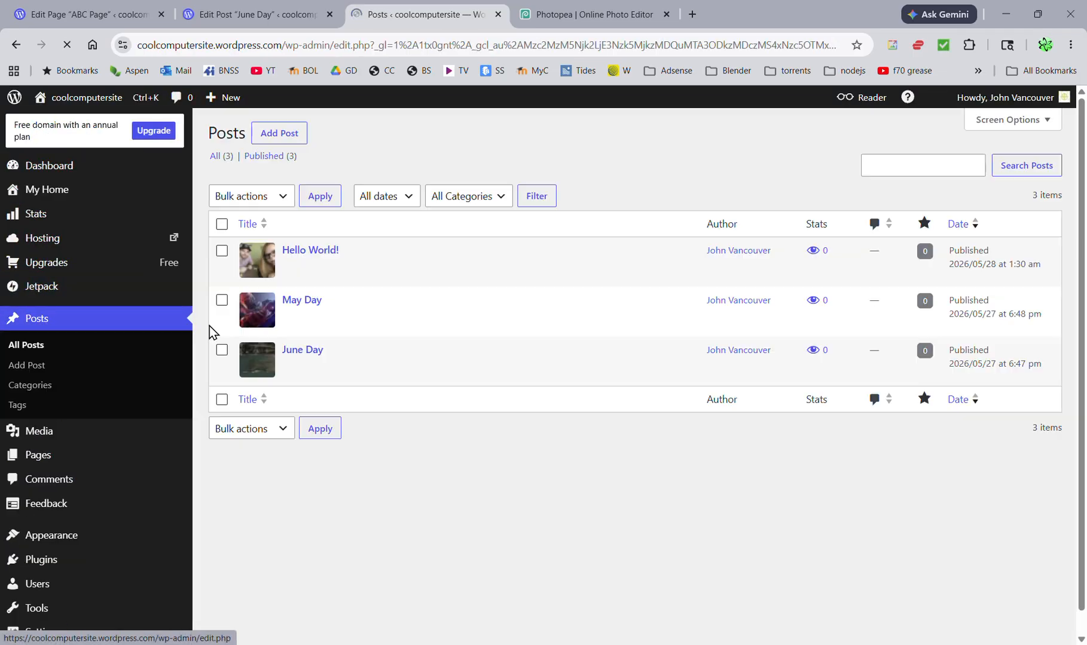
pyautogui.moveTo(213, 357)
pyautogui.click(288, 367)
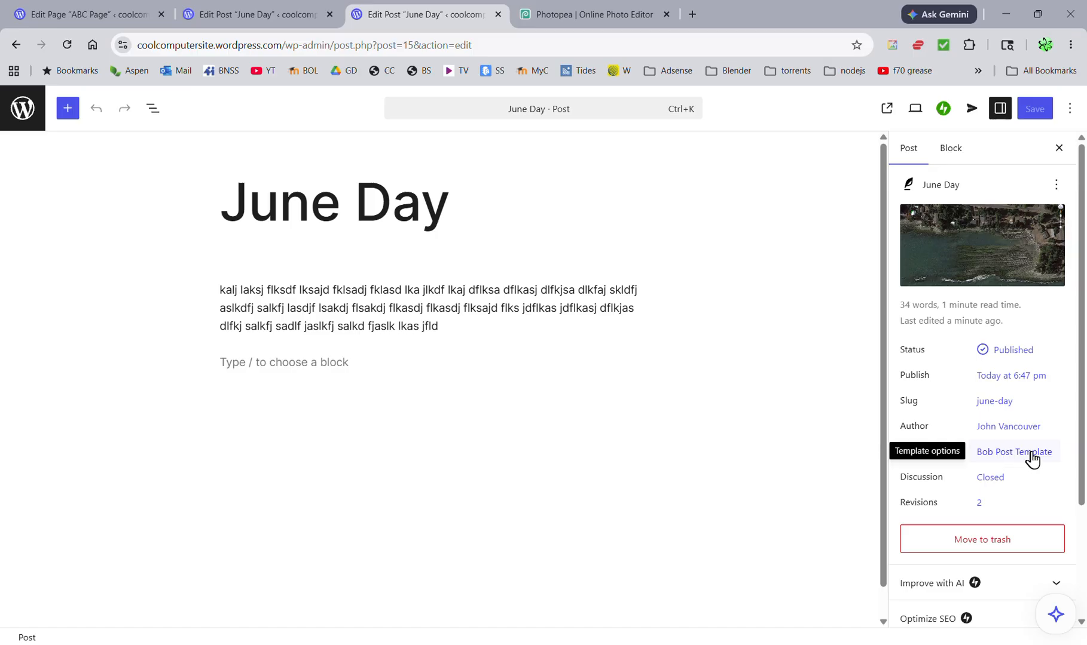
# - Open Bob Post Template for editing from the June Day post and add a Navigation block below the site tagline
pyautogui.click(1000, 462)
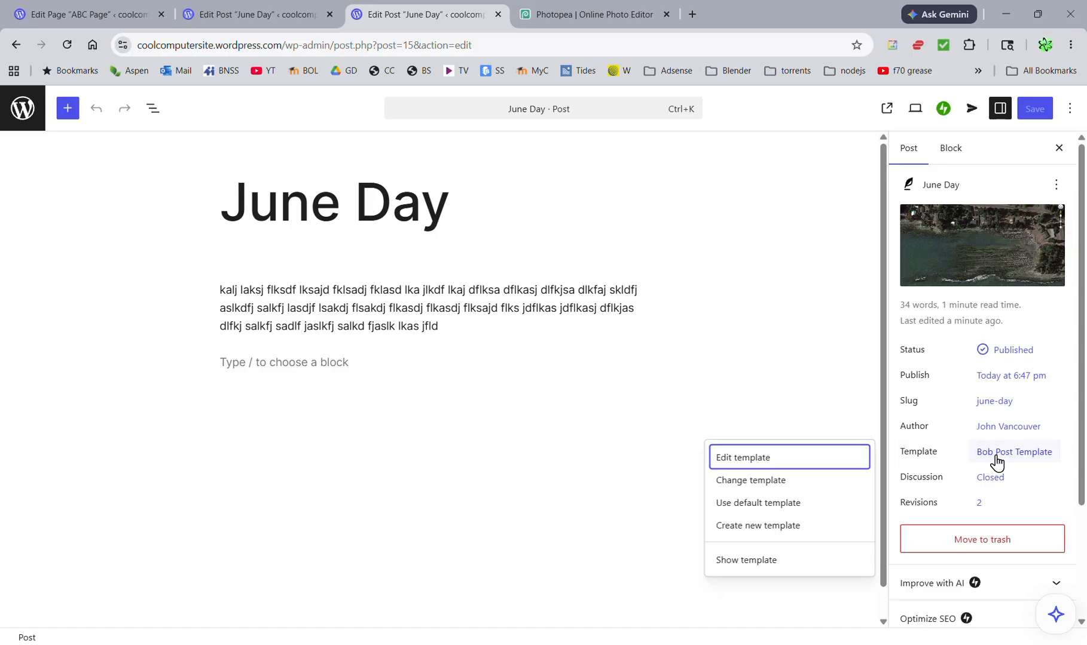
pyautogui.click(744, 460)
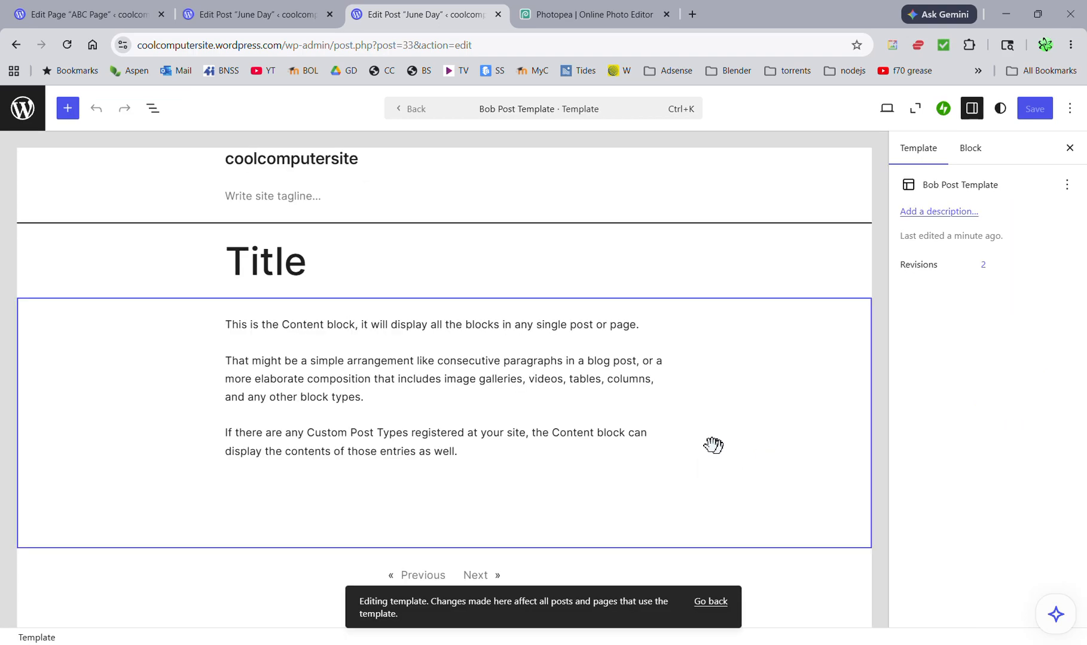
pyautogui.click(68, 108)
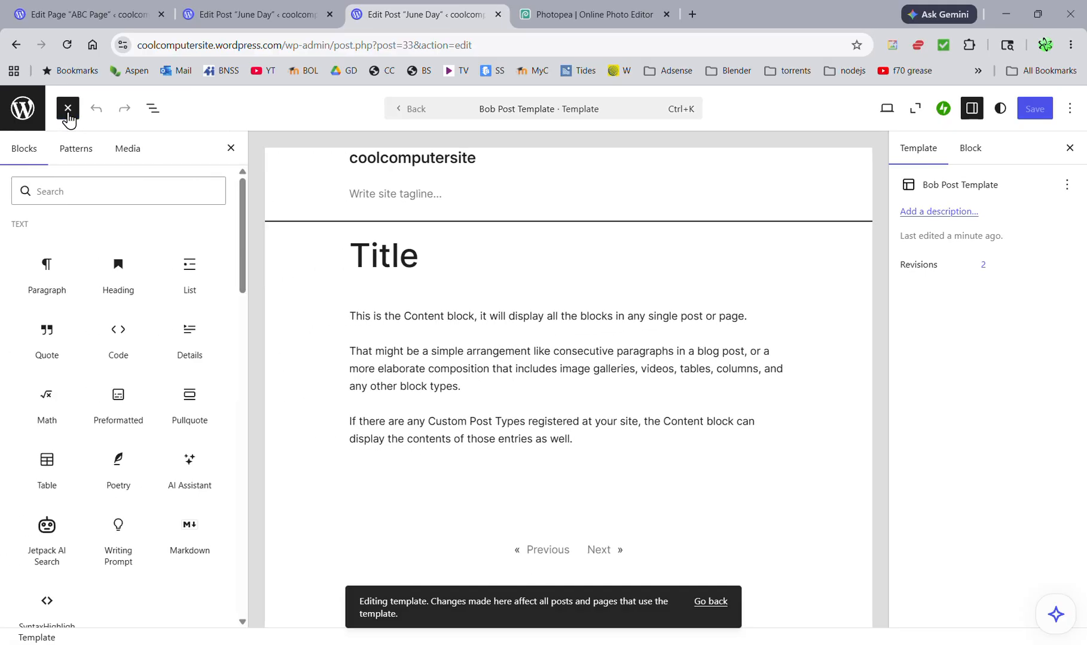
pyautogui.click(47, 192)
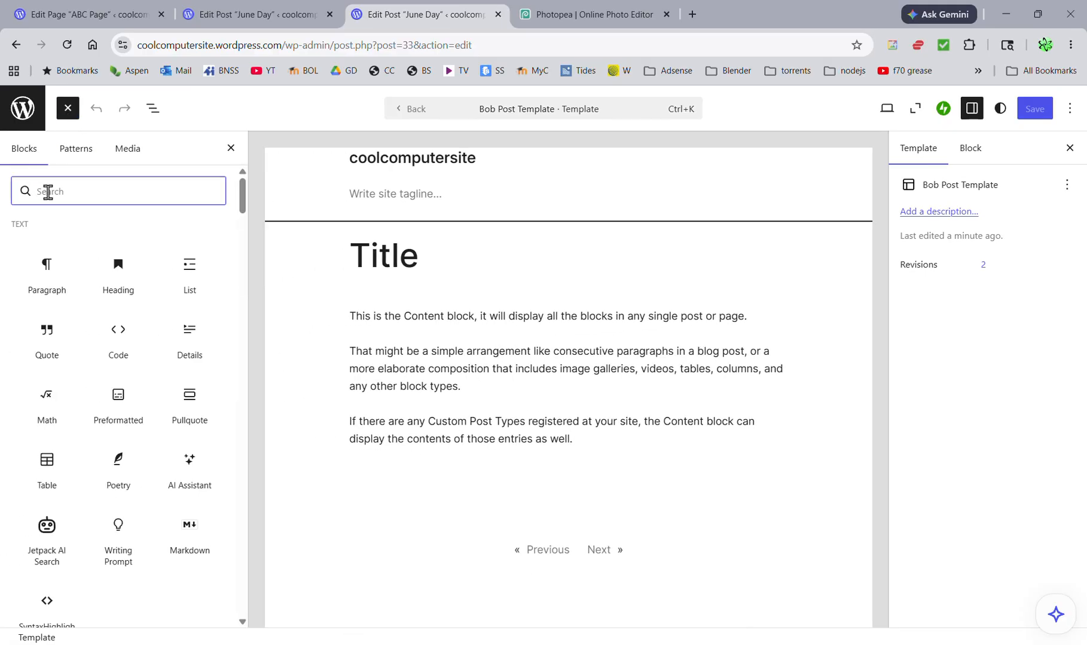
pyautogui.write('nav')
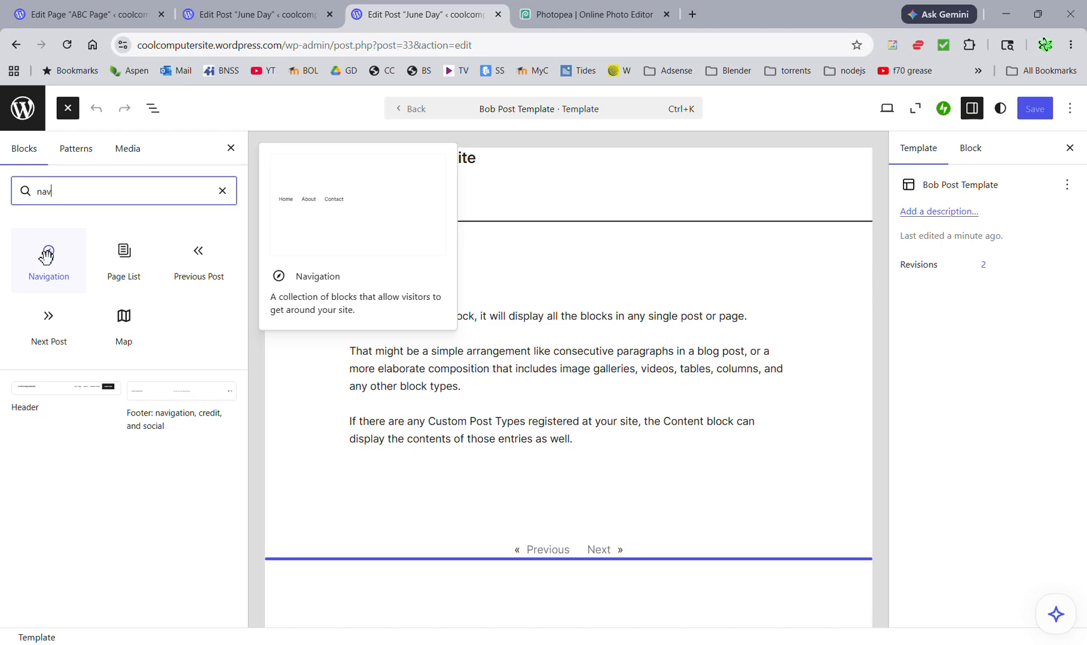
pyautogui.moveTo(47, 257); pyautogui.dragTo(558, 197)
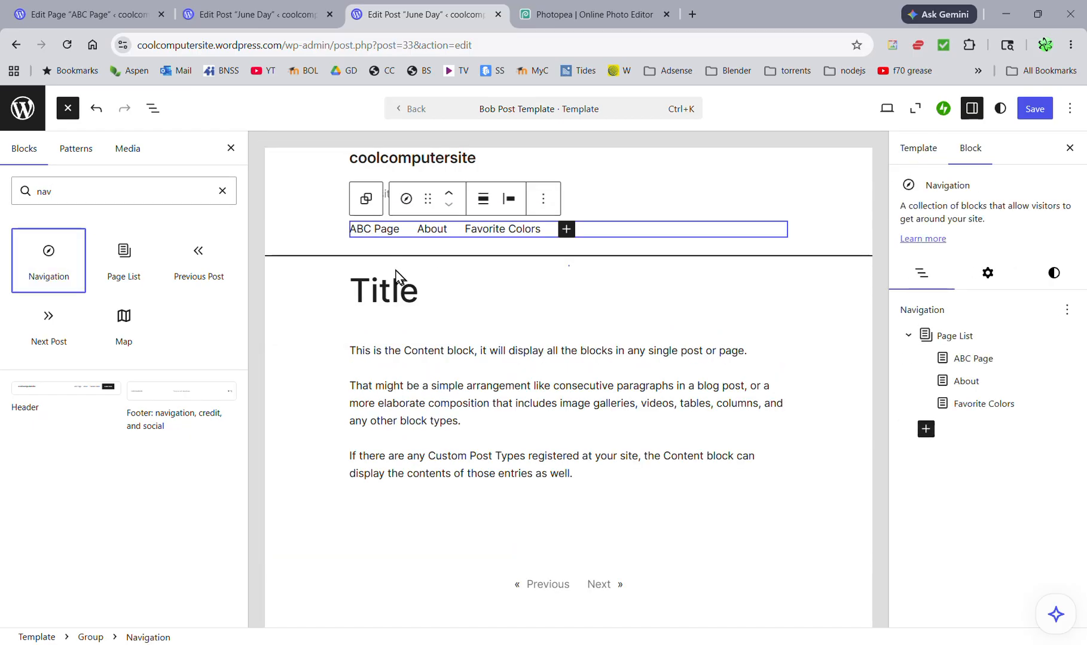
# - Justify the Navigation block's items right and save the template
pyautogui.click(484, 205)
pyautogui.click(509, 199)
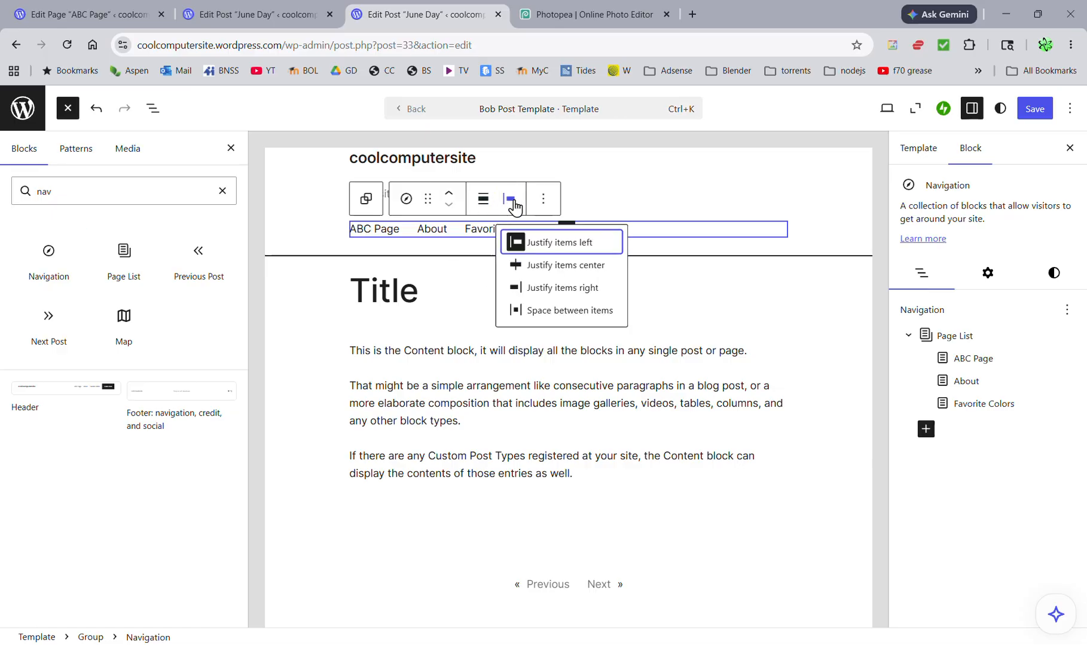
pyautogui.click(543, 287)
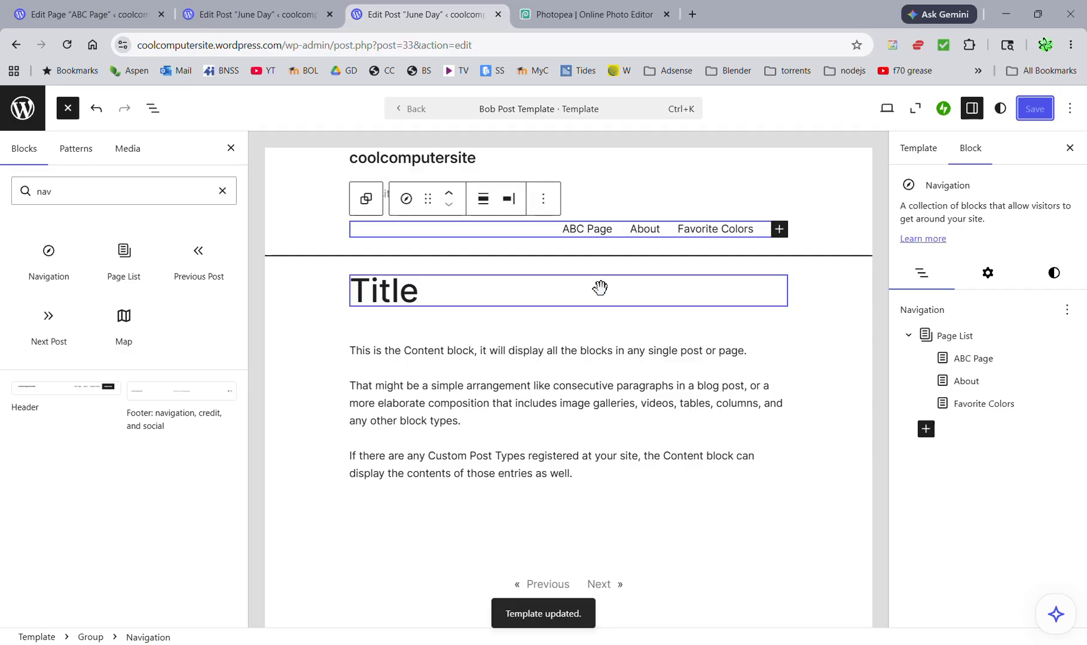
# - Leave the editor, view the June Day post on the live site and follow its navigation link to the About page
pyautogui.click(24, 113)
pyautogui.moveTo(81, 107)
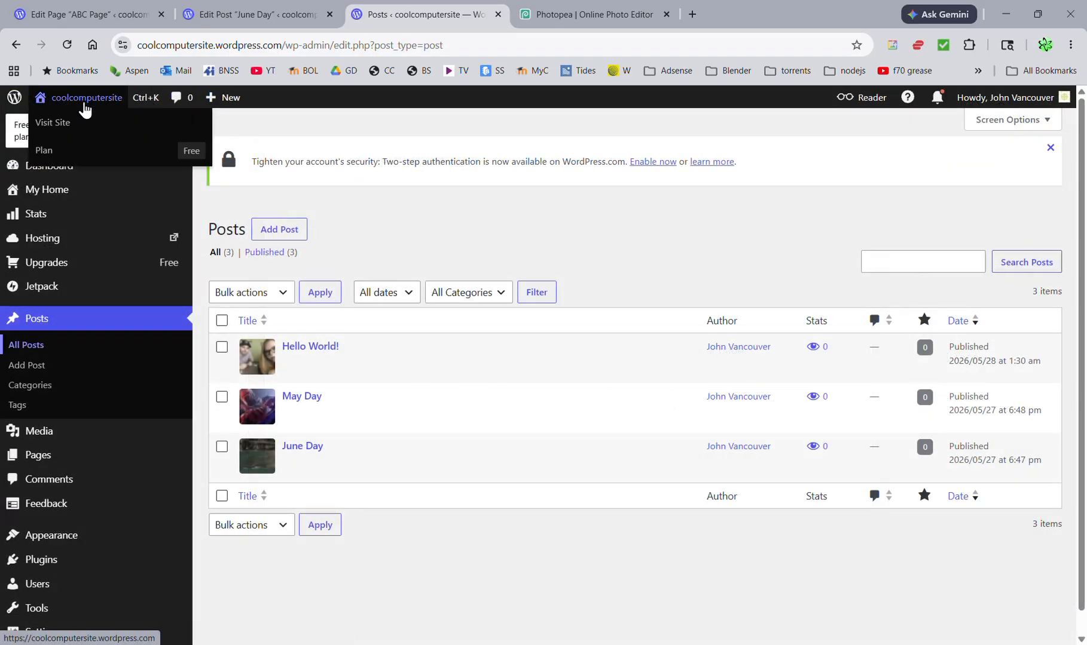
pyautogui.click(69, 130)
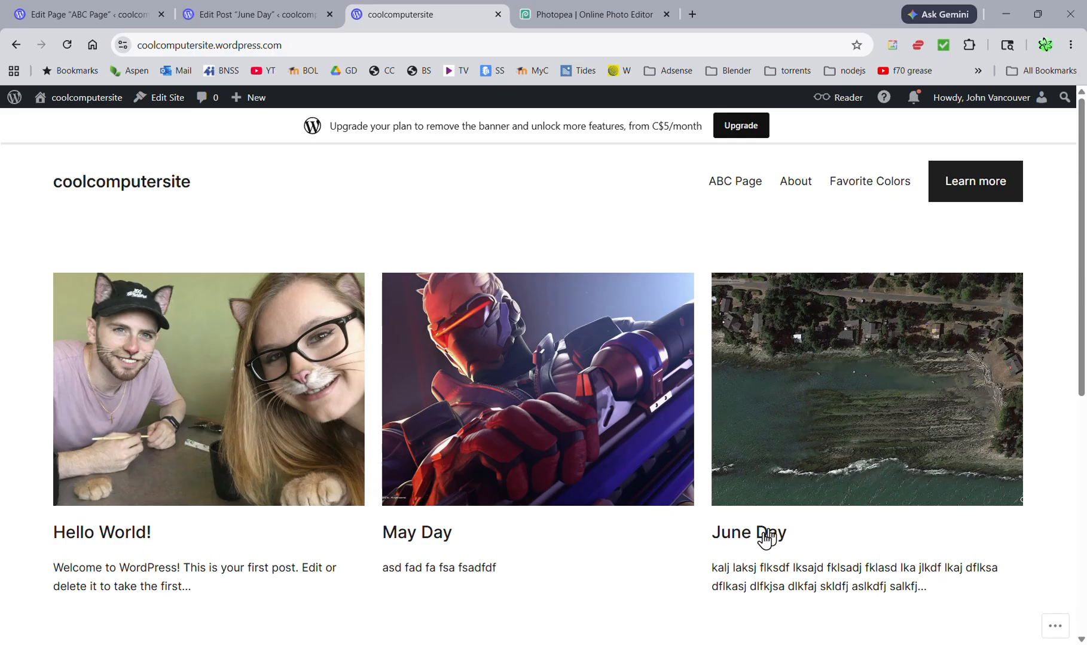
pyautogui.click(763, 533)
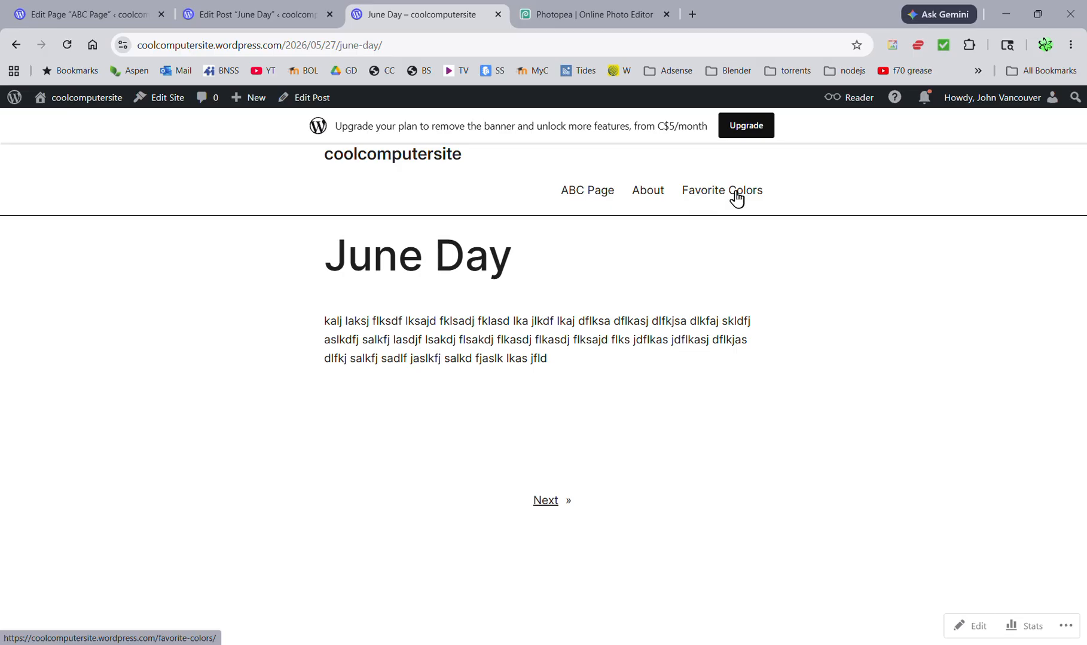
pyautogui.click(647, 192)
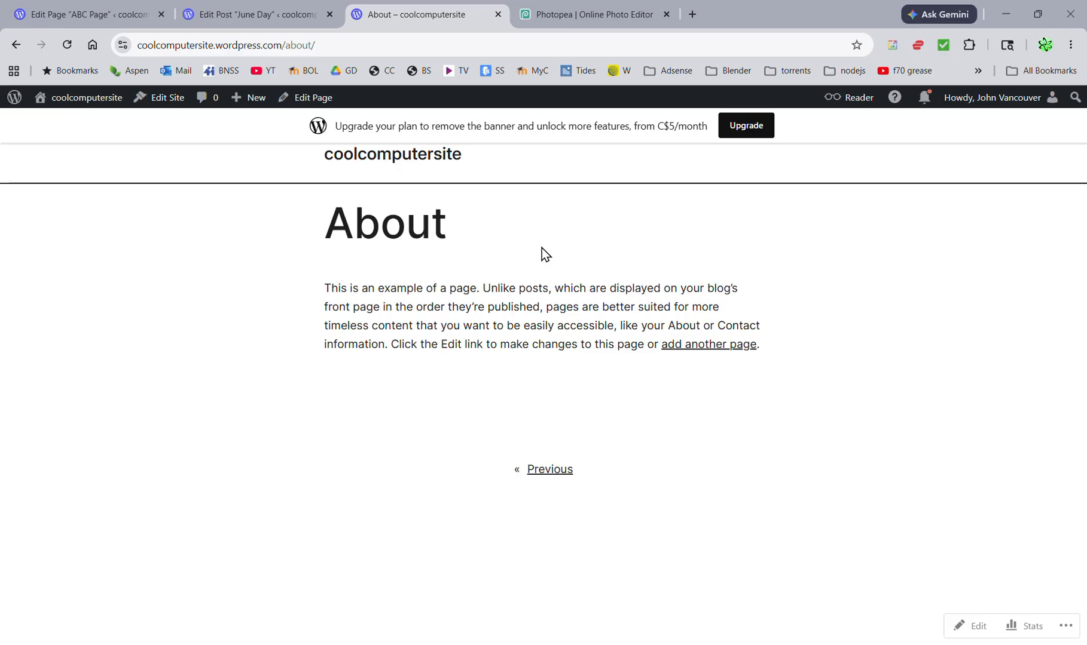
# - Return to the site's front page by way of the dashboard and copy its web address
pyautogui.click(75, 94)
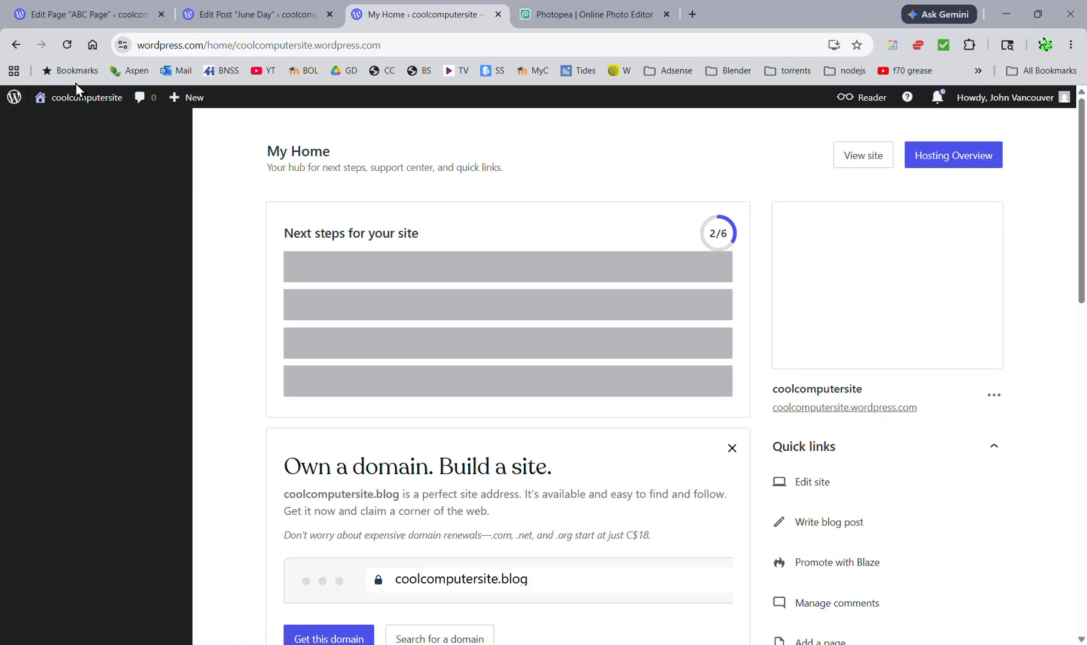
pyautogui.moveTo(75, 96)
pyautogui.click(54, 117)
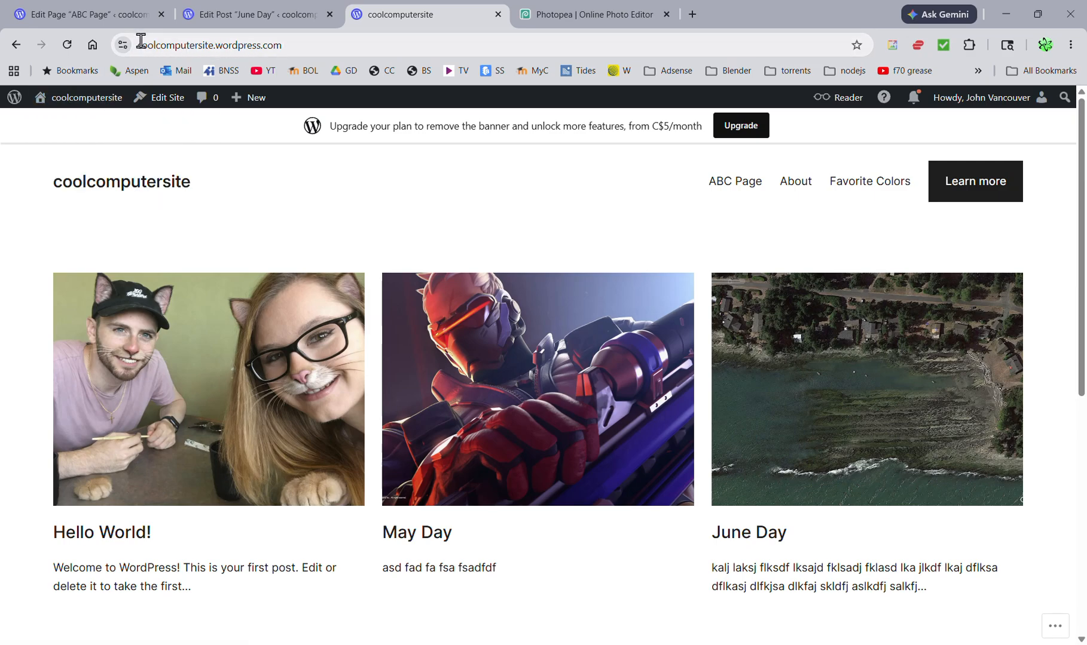
pyautogui.moveTo(282, 45); pyautogui.dragTo(157, 46)
pyautogui.rightClick(166, 48)
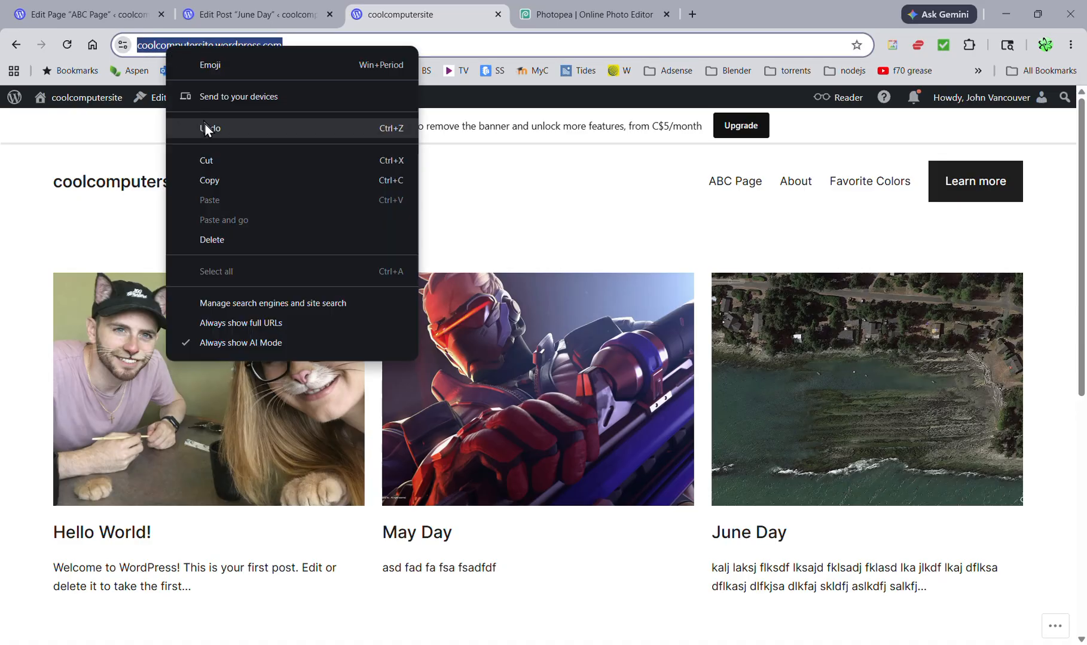
pyautogui.click(211, 178)
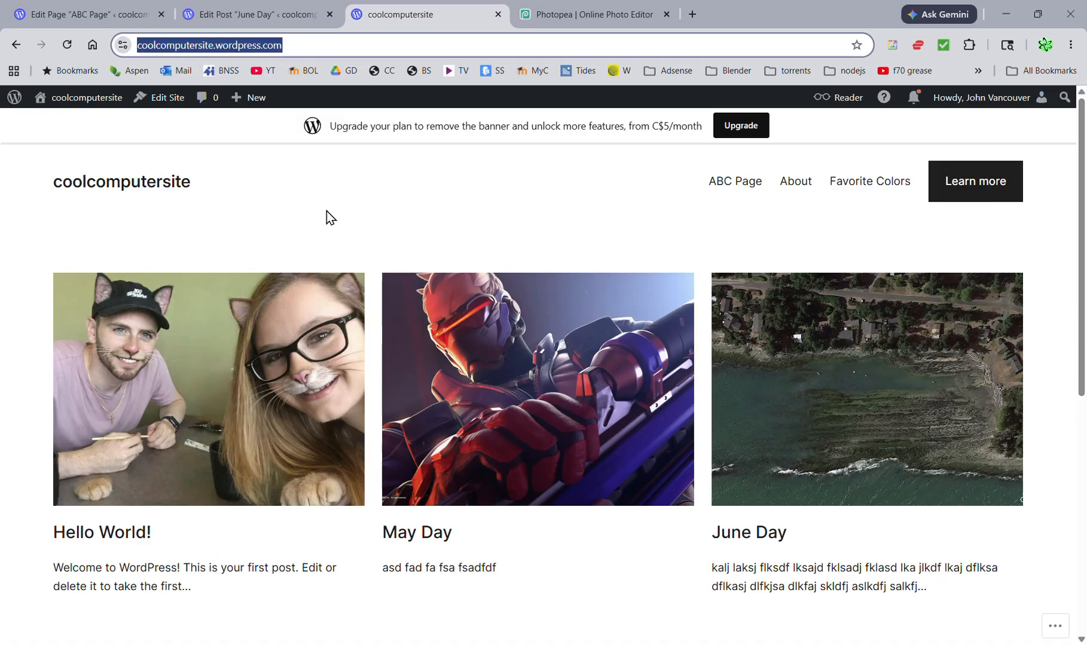